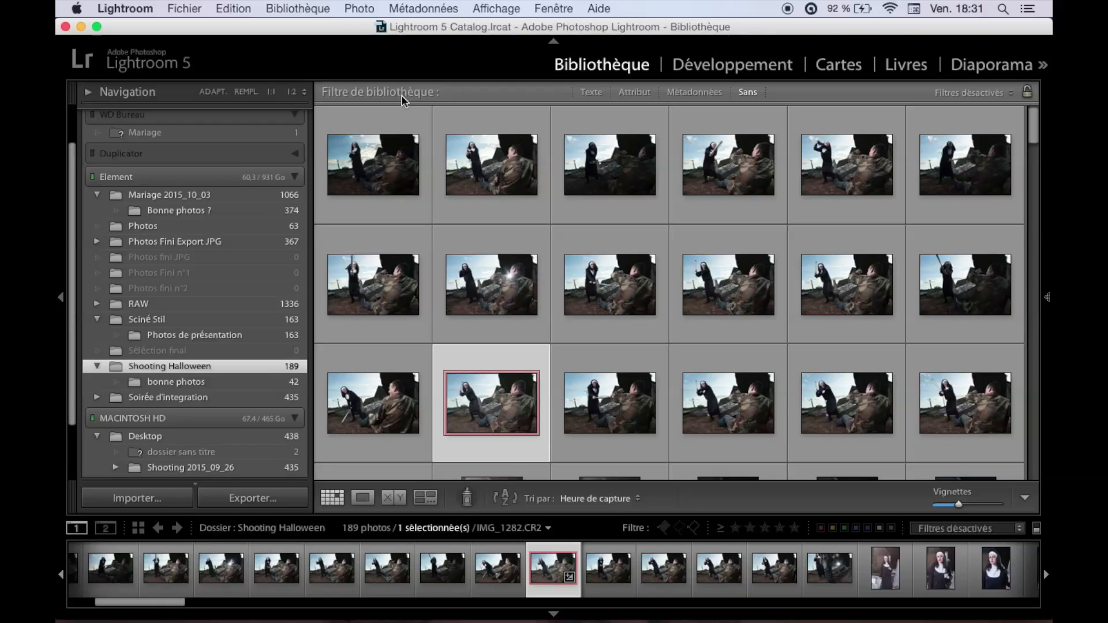
Browse the Shooting Halloween photos one by one in enlarged view, from the first shot through to IMG_1282.CR2.
left_click(379, 126)
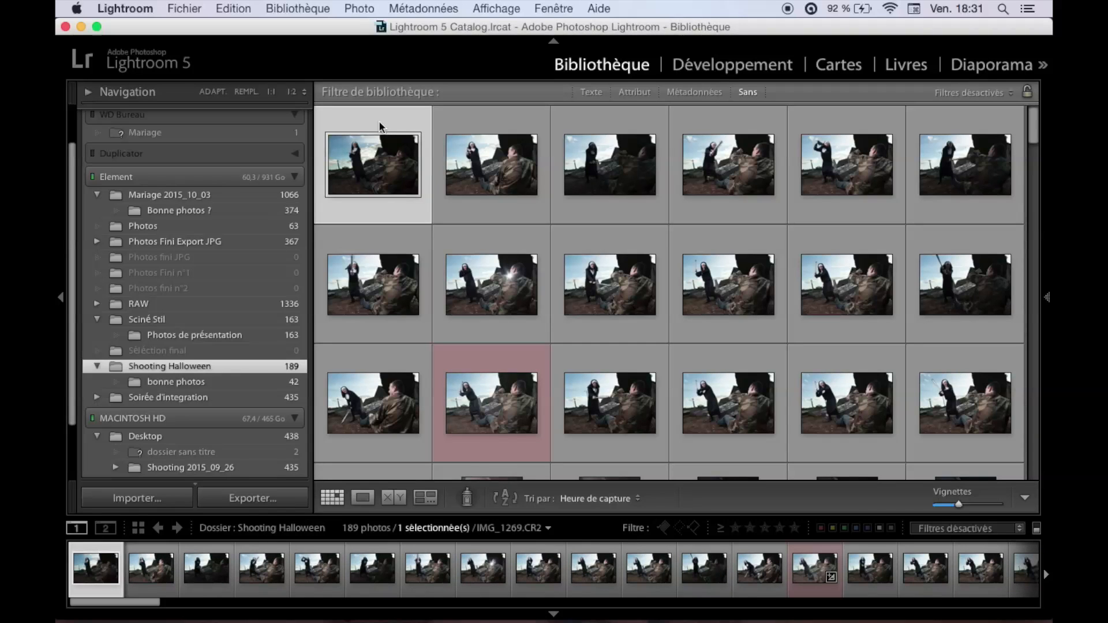
double_click(367, 166)
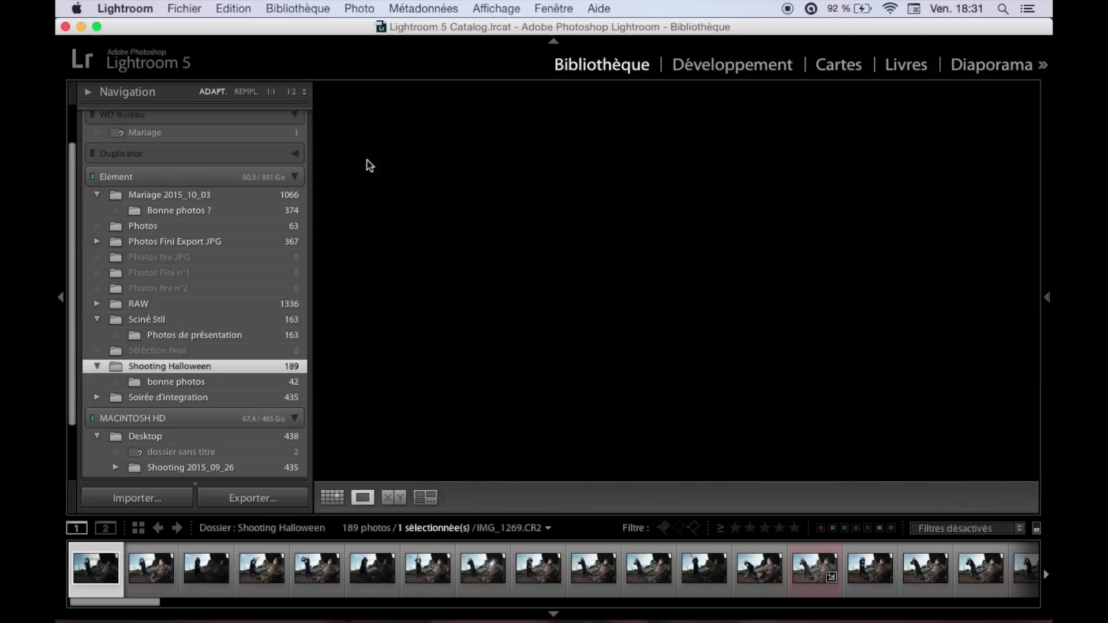
key("Right")
key("Right")
key("Right")
key("Right")
key("Right")
key("Right")
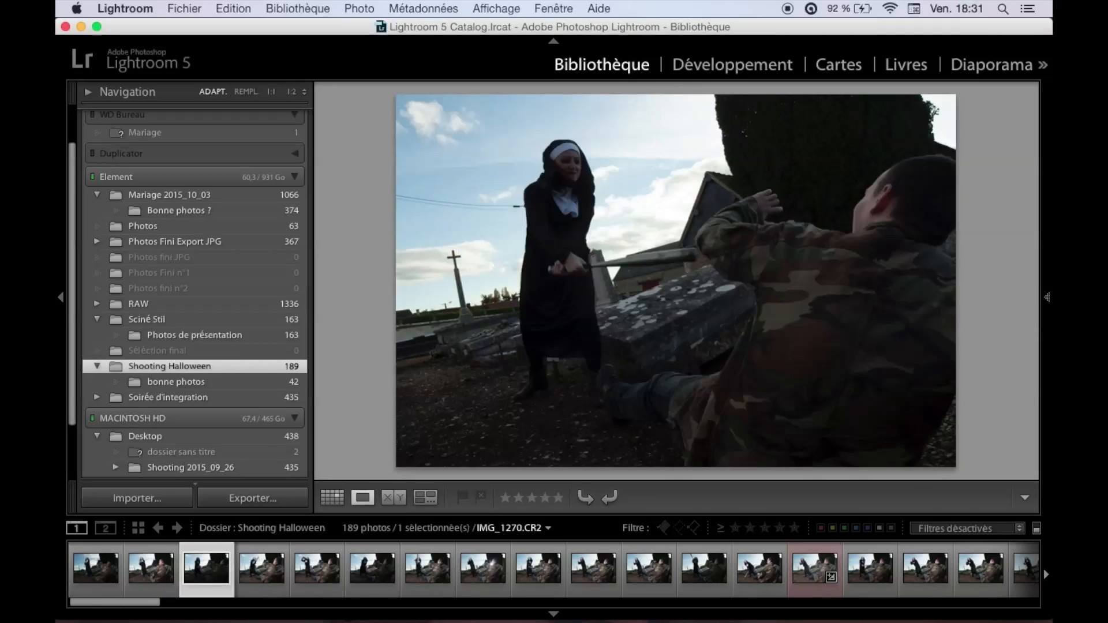
key("Right")
key("Right")
key("Right")
key("Right")
key("Right")
key("Right")
key("Right")
key("Right")
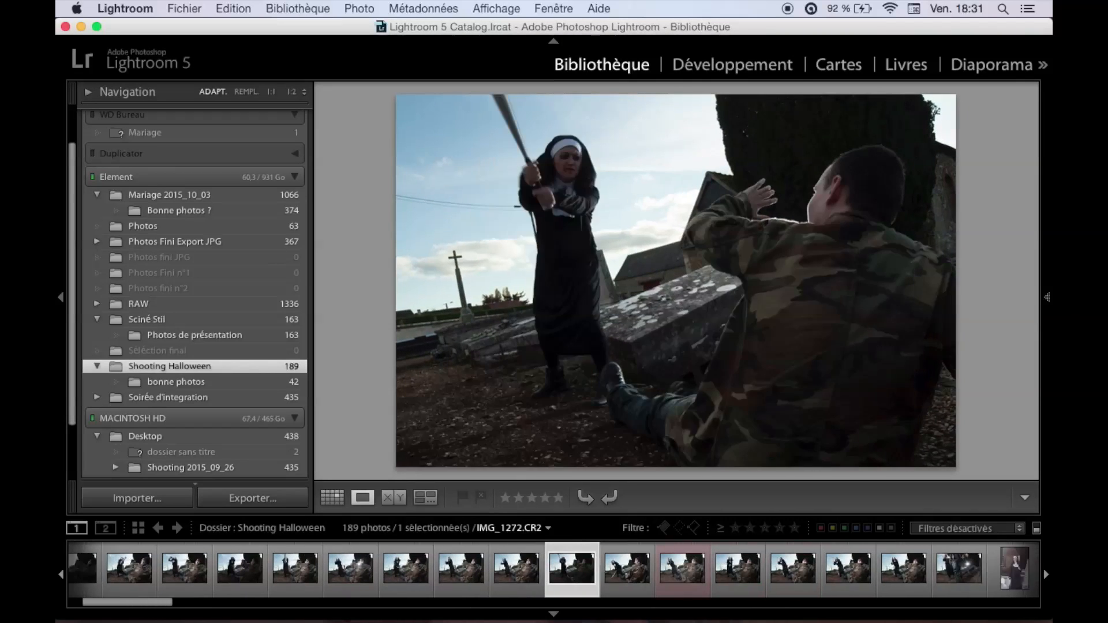
key("Right")
key("Left")
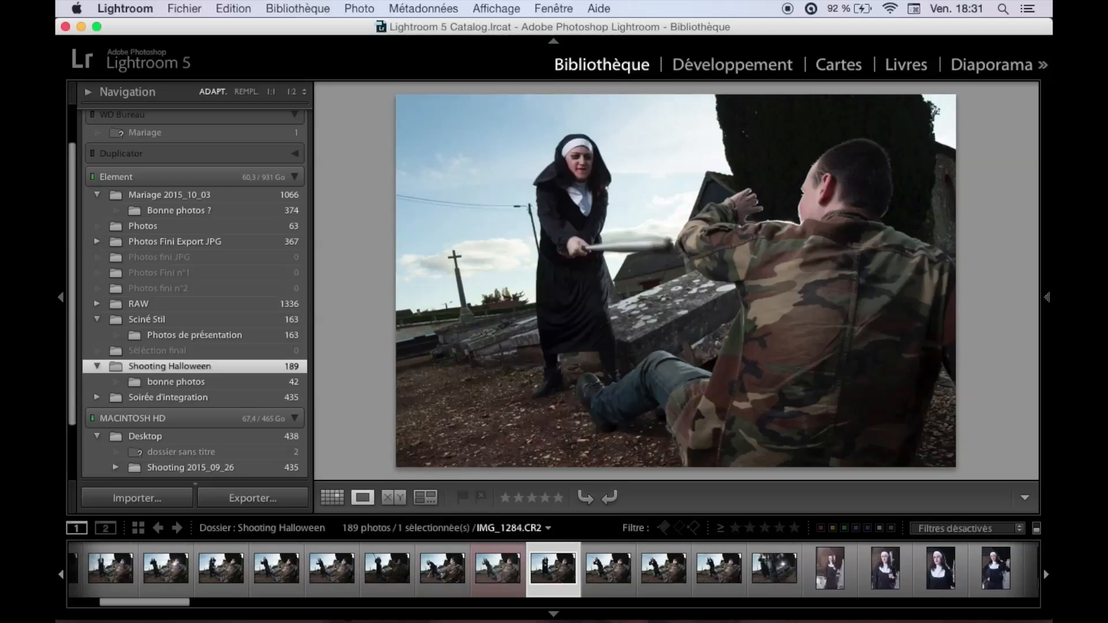
key("Left")
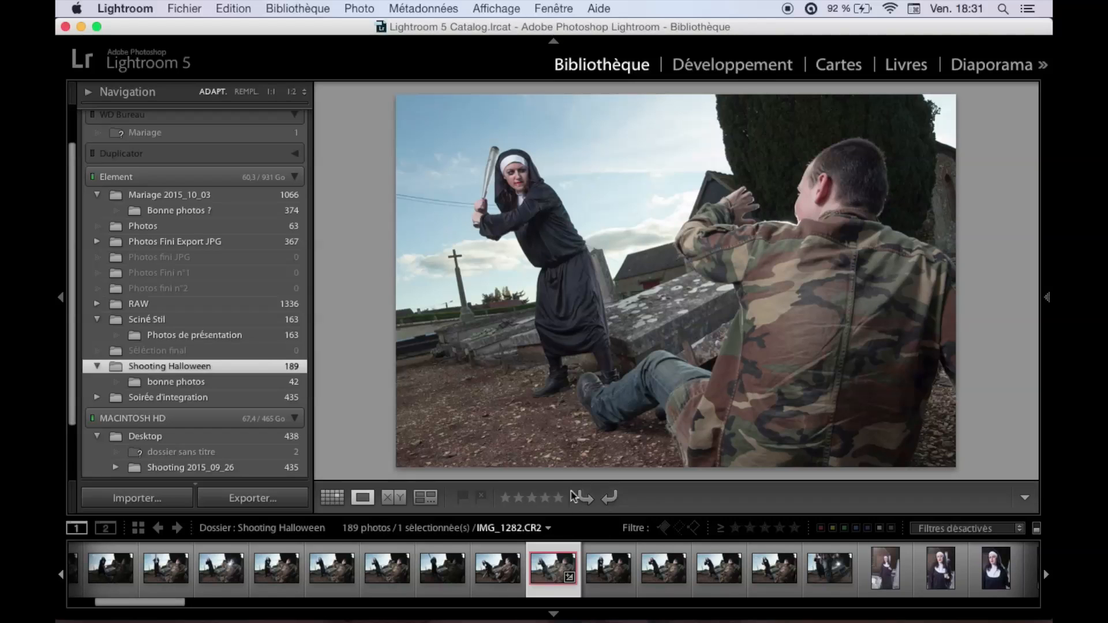
Develop IMG_1282.CR2 with contrast at -38 and shadows at +31, and compare the before and after versions.
left_click(709, 71)
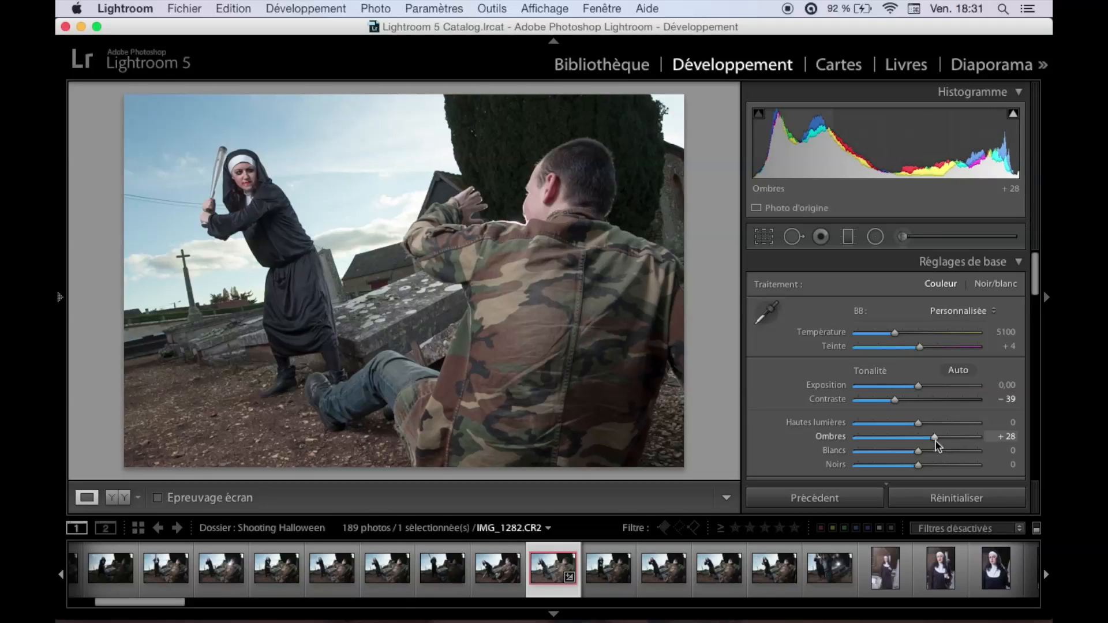
double_click(895, 403)
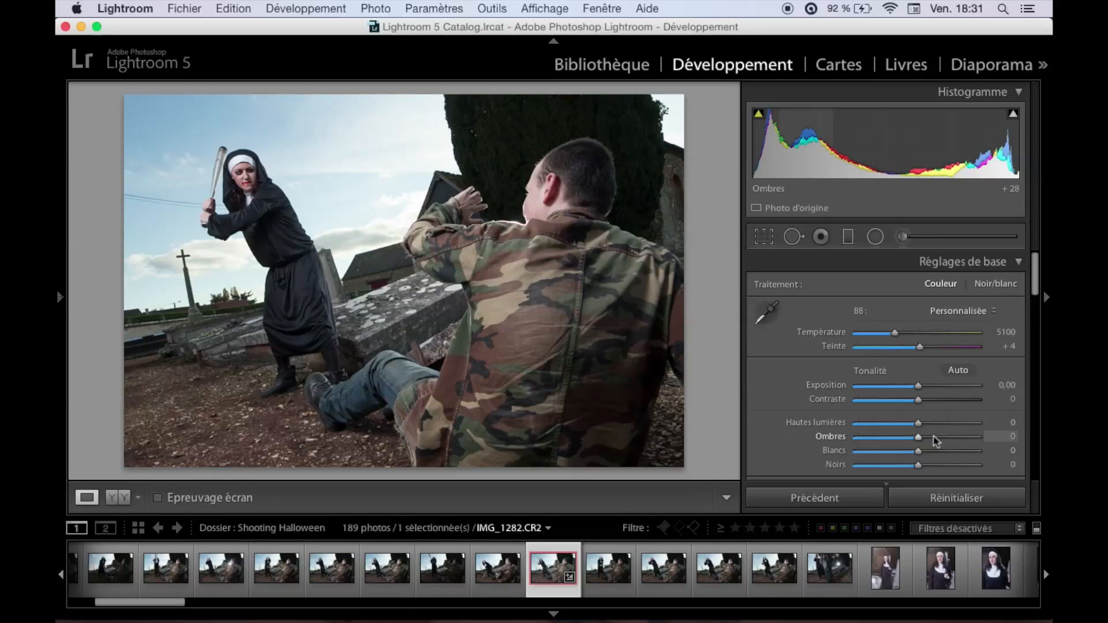
left_click_drag(918, 403, 936, 439)
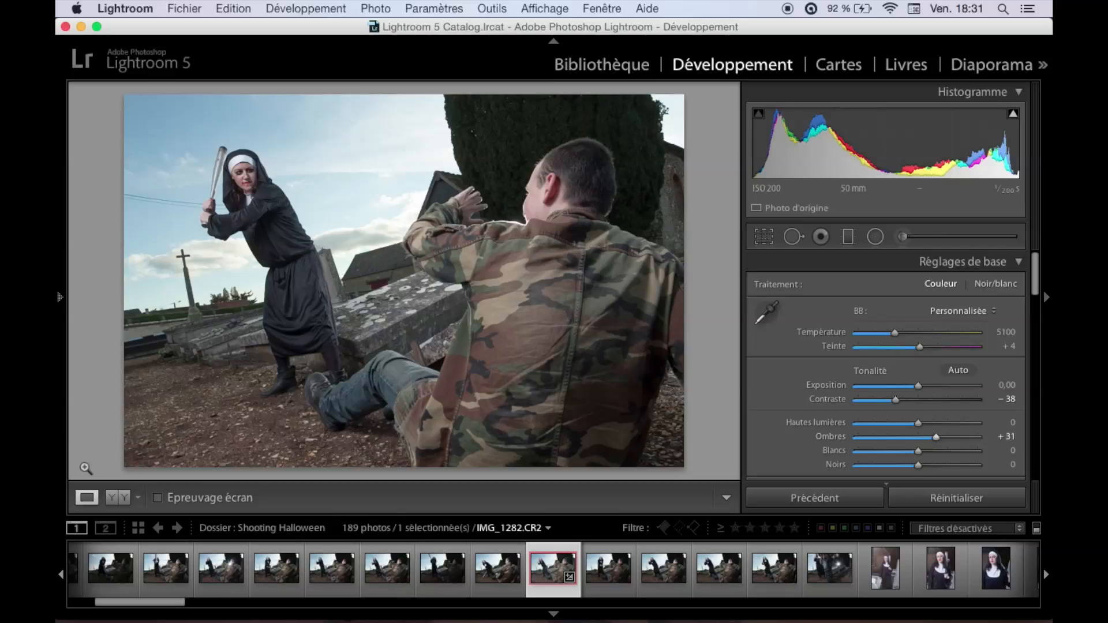
left_click(115, 497)
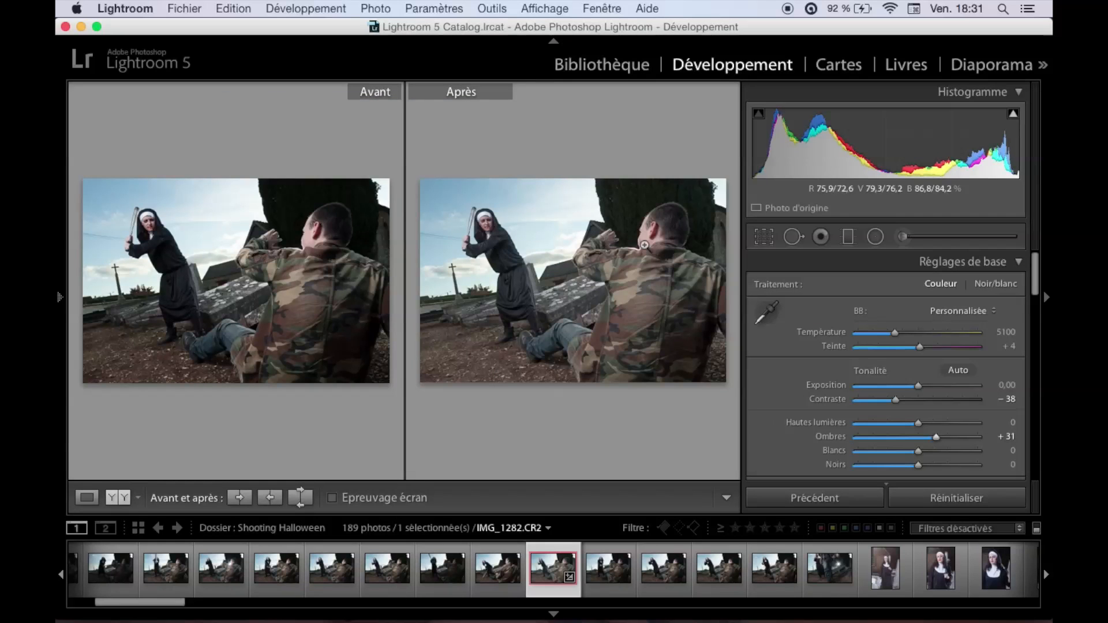
left_click(97, 498)
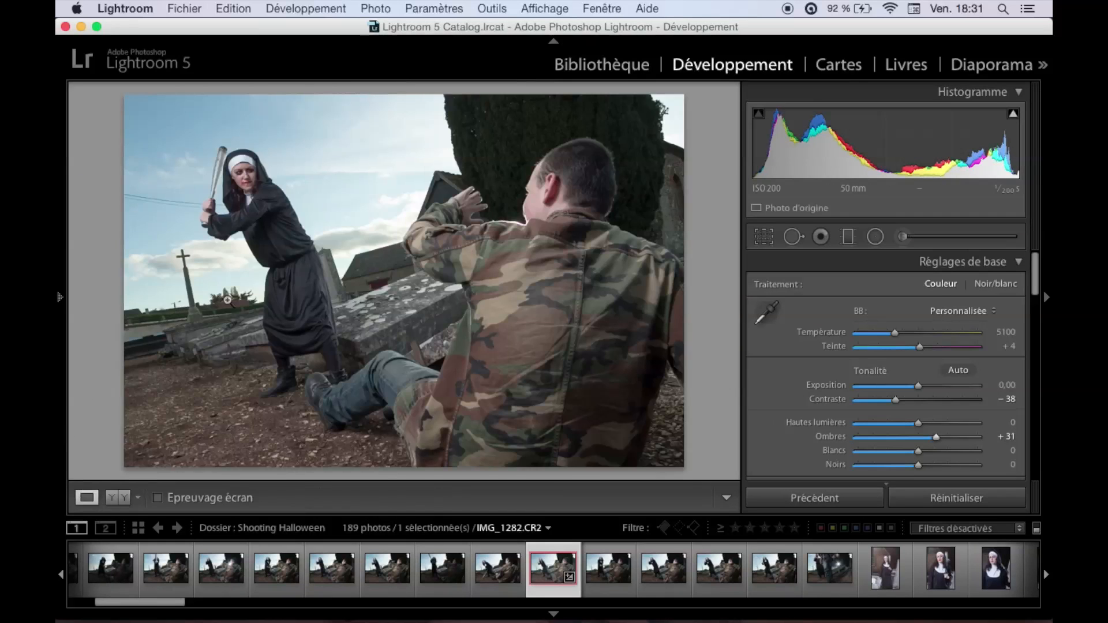
Send IMG_1282.CR2 from Lightroom to Adobe Photoshop CS6 for editing.
right_click(565, 563)
mouse_move(628, 286)
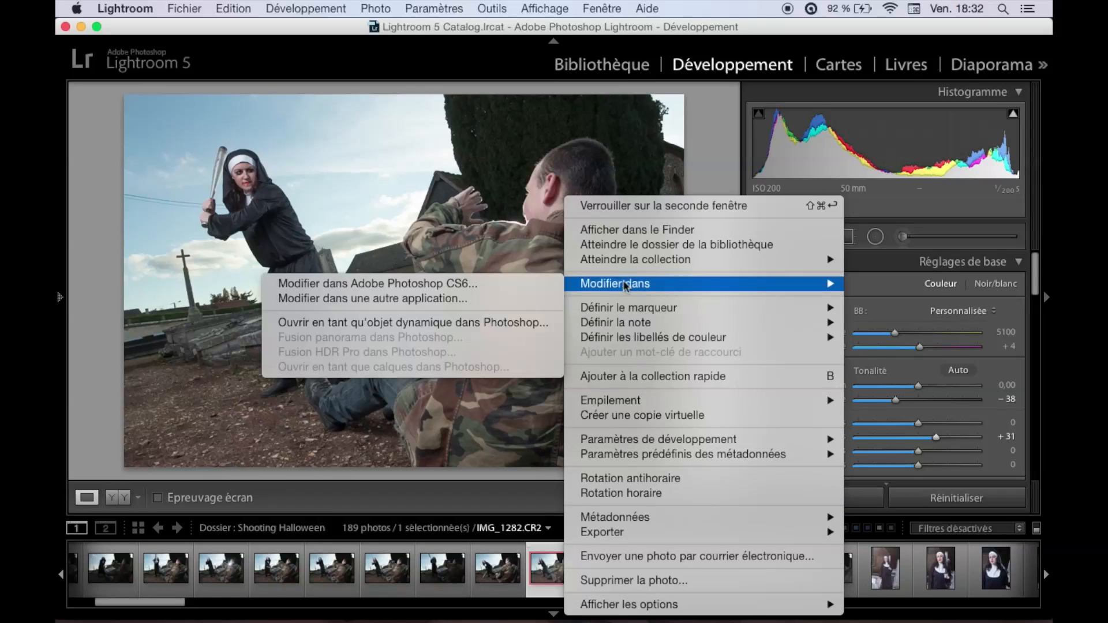
left_click(485, 285)
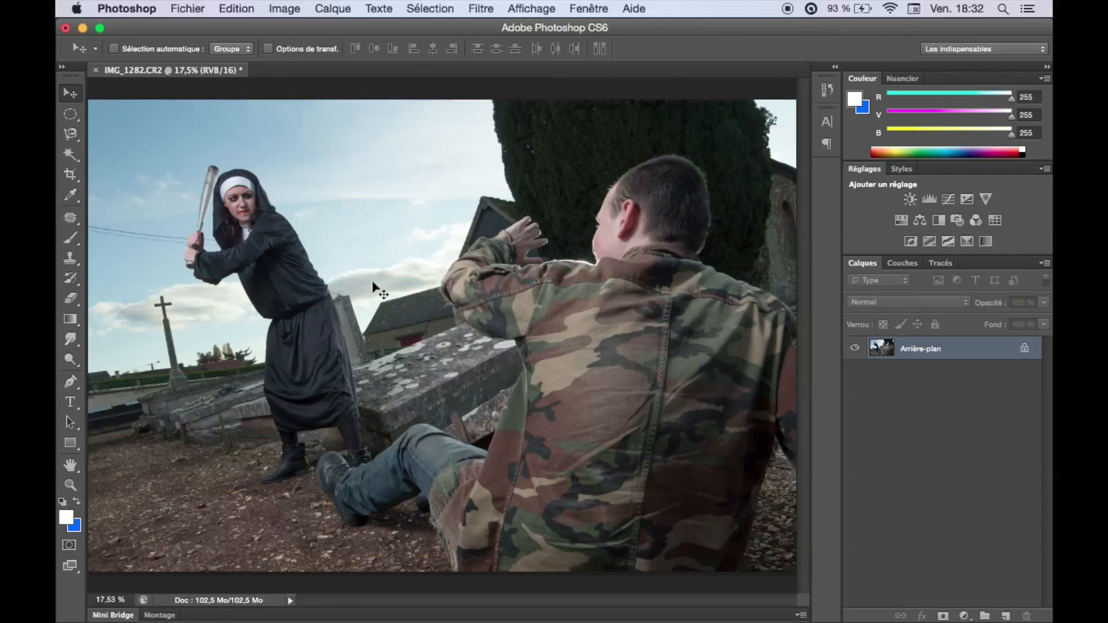
Duplicate the Arrière-plan layer to retouch on a copy of the photo.
left_click(153, 238)
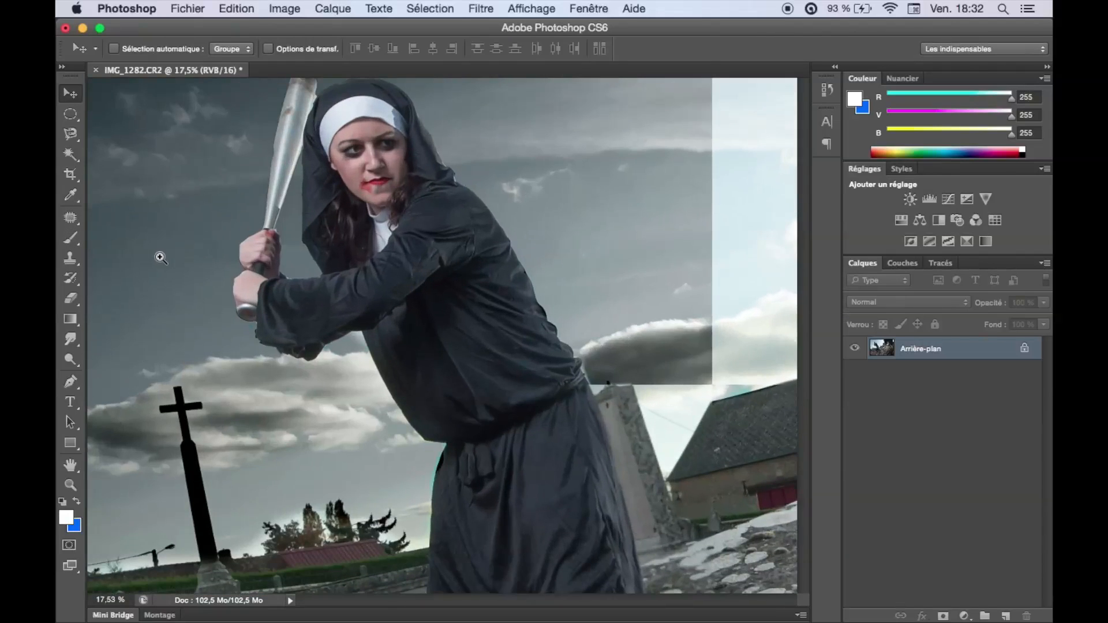
left_click_drag(260, 249, 58, 187)
left_click_drag(398, 285, 792, 407)
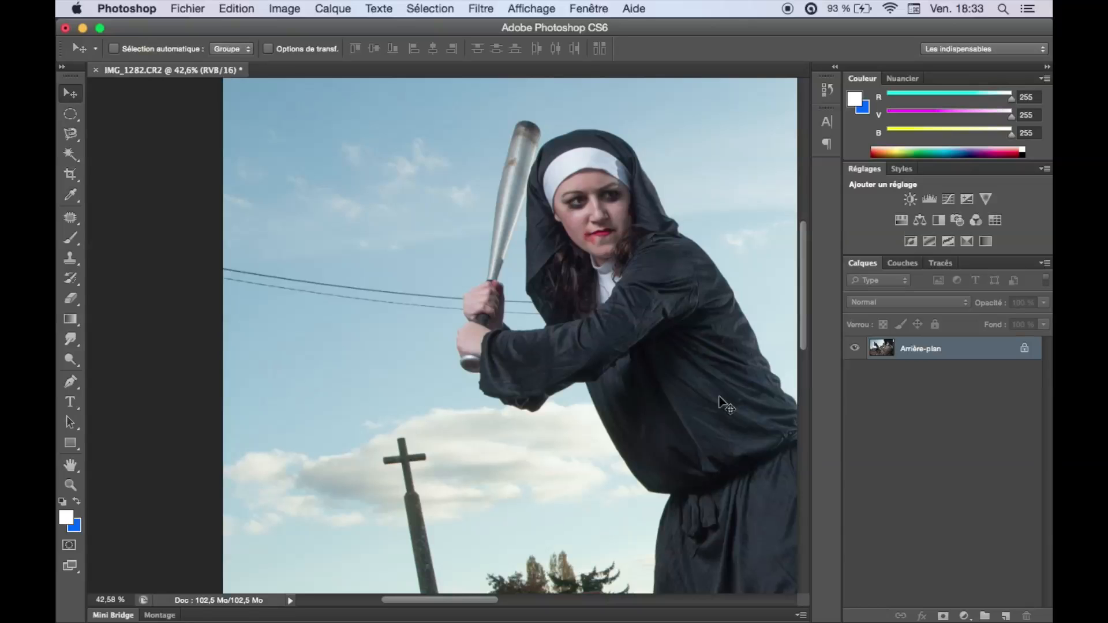
key("super+j")
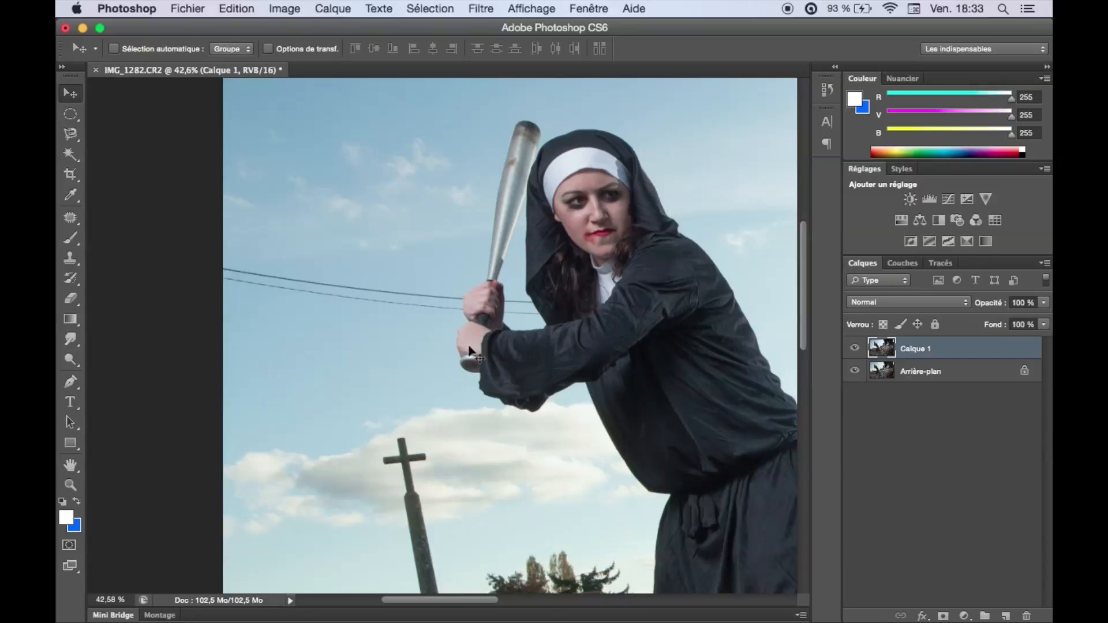
Outline the two power lines between the photo's left edge and the hands, and patch them with clean sky from just below.
left_click_drag(282, 290, 327, 318)
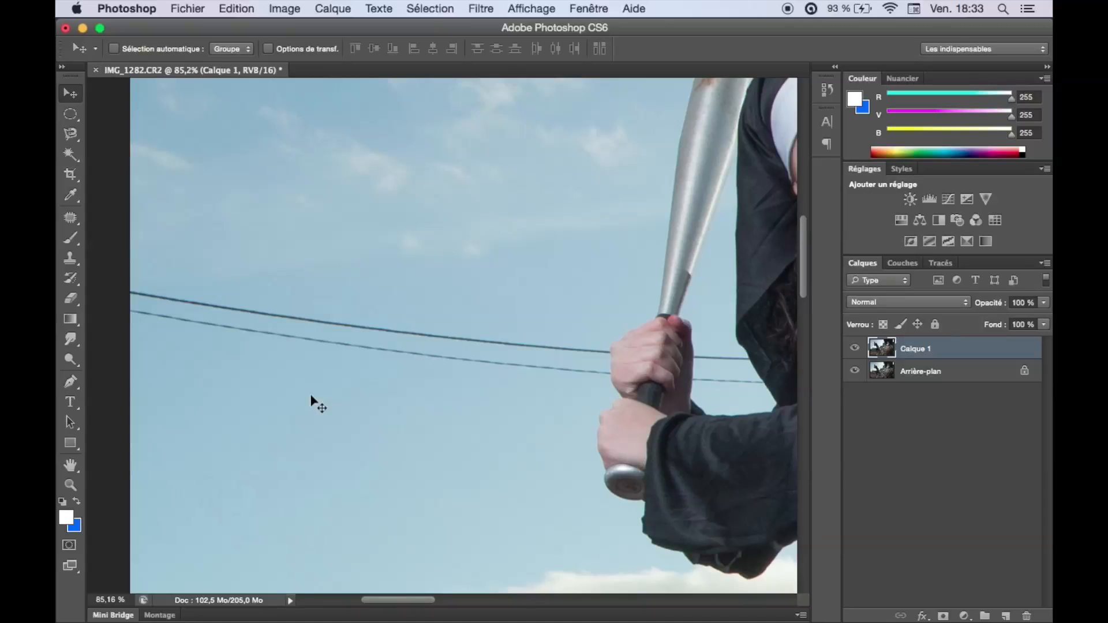
left_click(71, 218)
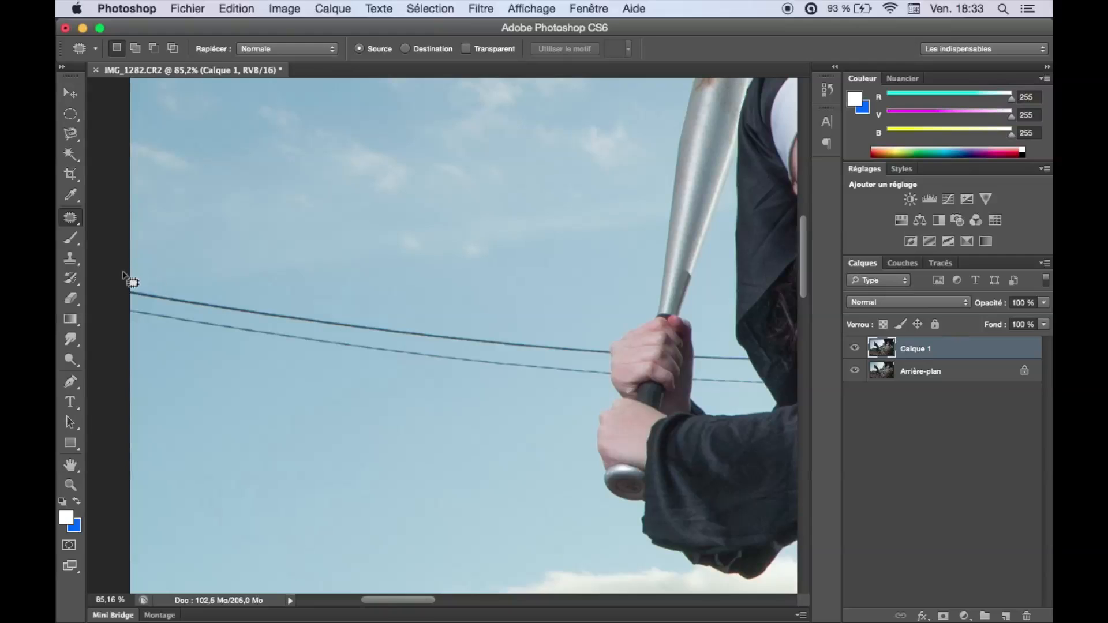
left_click_drag(133, 278, 556, 338)
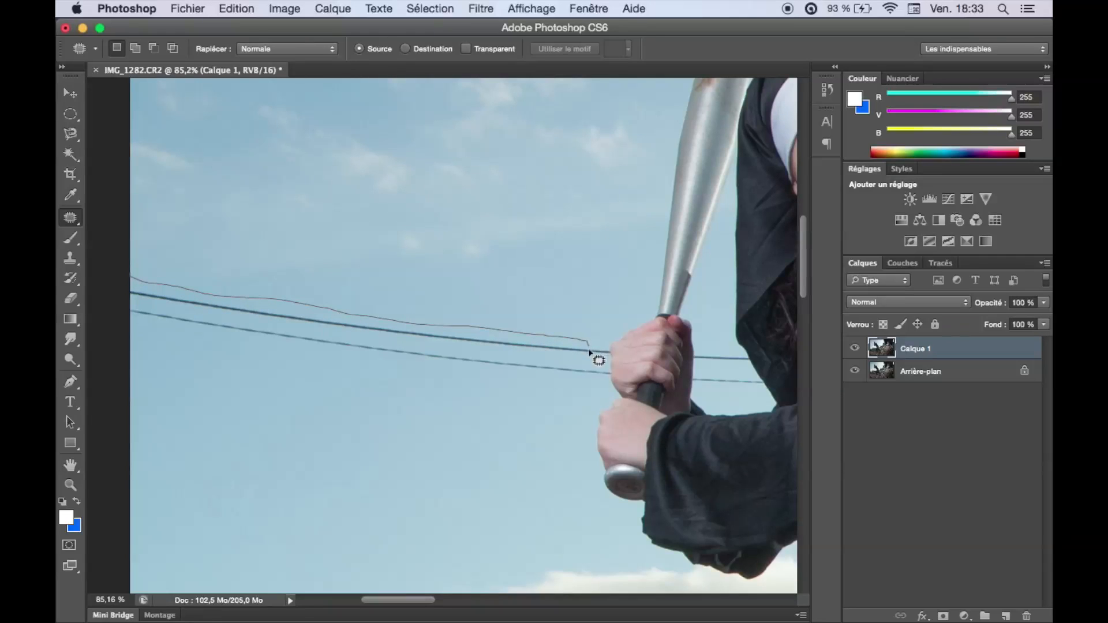
mouse_move(584, 381)
left_mouse_down()
mouse_move(244, 359)
mouse_move(109, 328)
left_mouse_up()
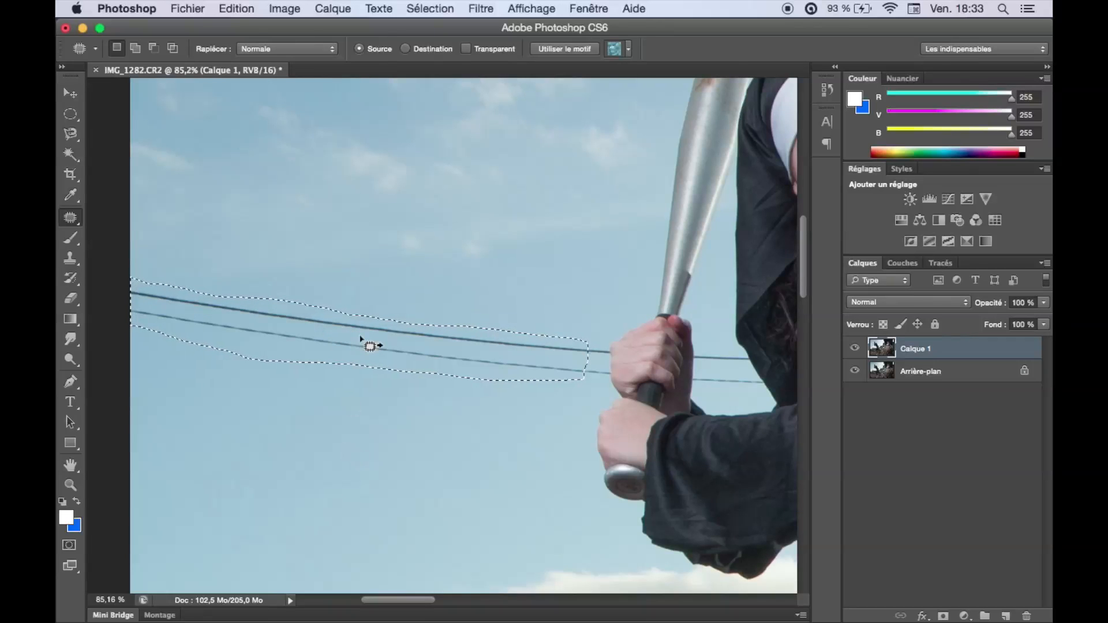
left_click_drag(354, 341, 295, 405)
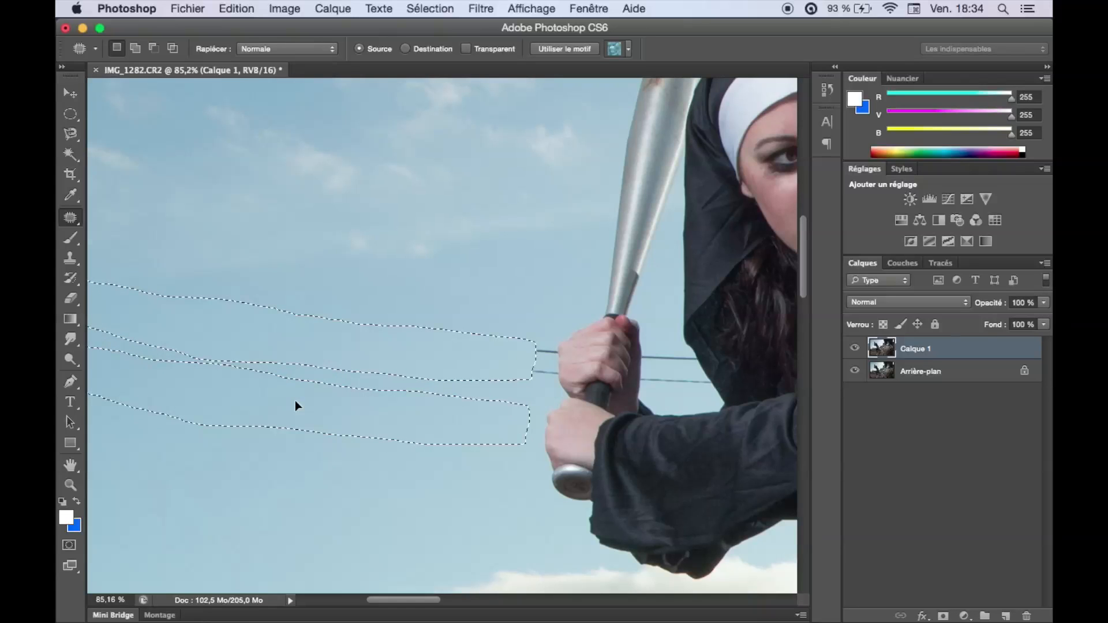
left_click_drag(295, 400, 295, 400)
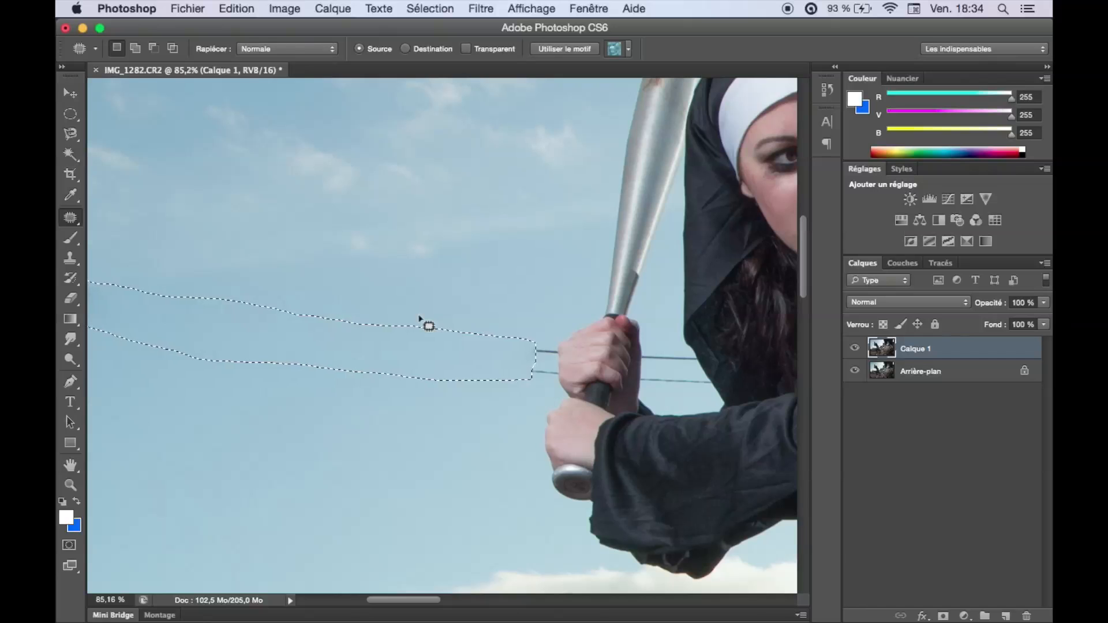
key("super+d")
Cover the leftover wire ends at the photo's left edge by cloning nearby sky with a size 21 Clone Stamp brush.
left_click_drag(430, 332, 461, 352)
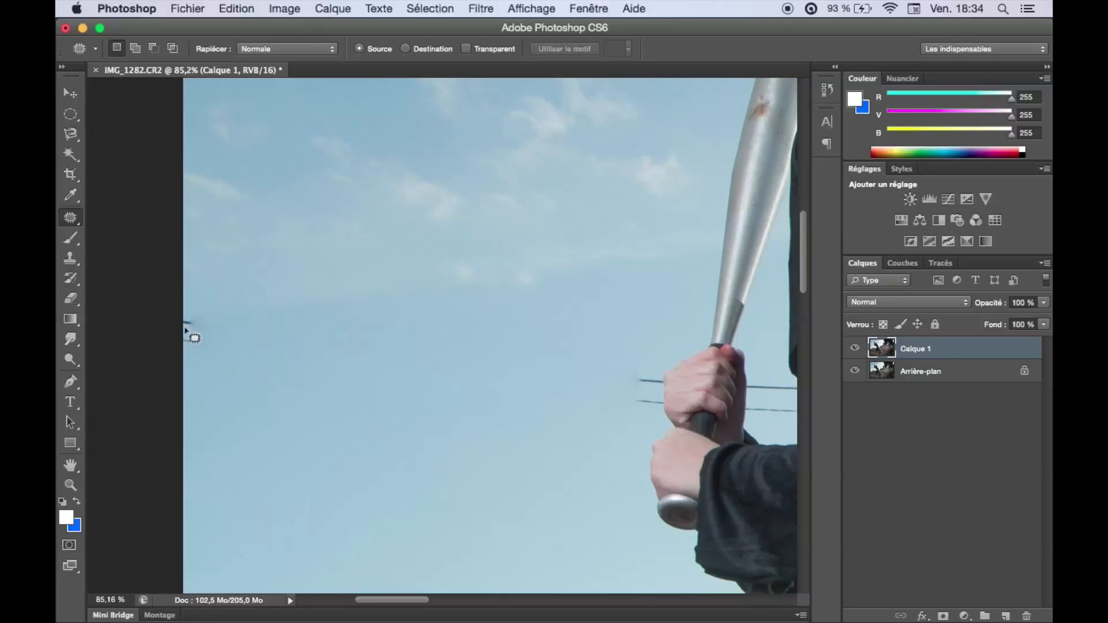
left_click(69, 258)
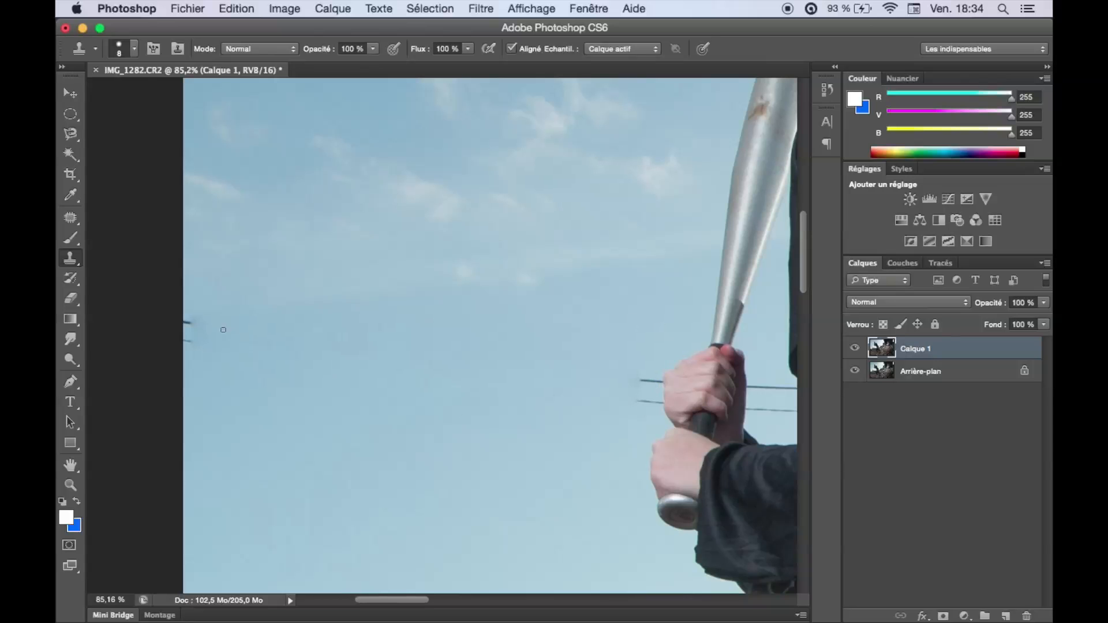
mouse_move(184, 321)
left_mouse_down()
mouse_move(311, 323)
mouse_move(237, 309)
left_mouse_up()
left_click(206, 317, "alt+super")
key("super+z")
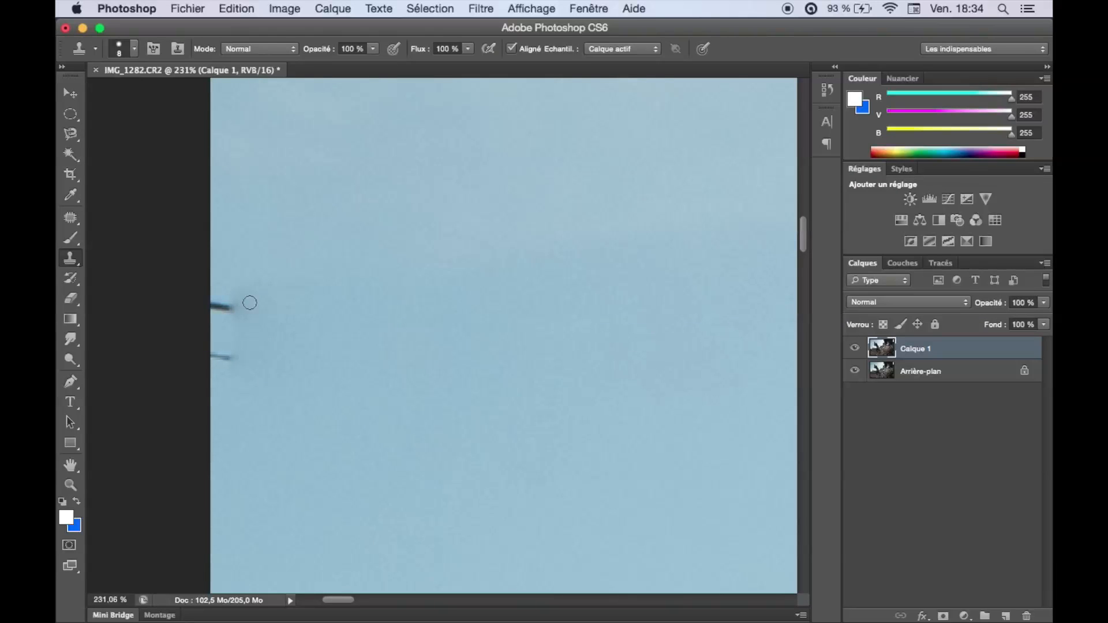
left_click_drag(263, 306, 274, 312)
mouse_move(280, 312)
left_mouse_down()
mouse_move(240, 337)
mouse_move(247, 309)
mouse_move(293, 311)
mouse_move(216, 309)
mouse_move(218, 351)
left_mouse_up()
key("alt+super+z")
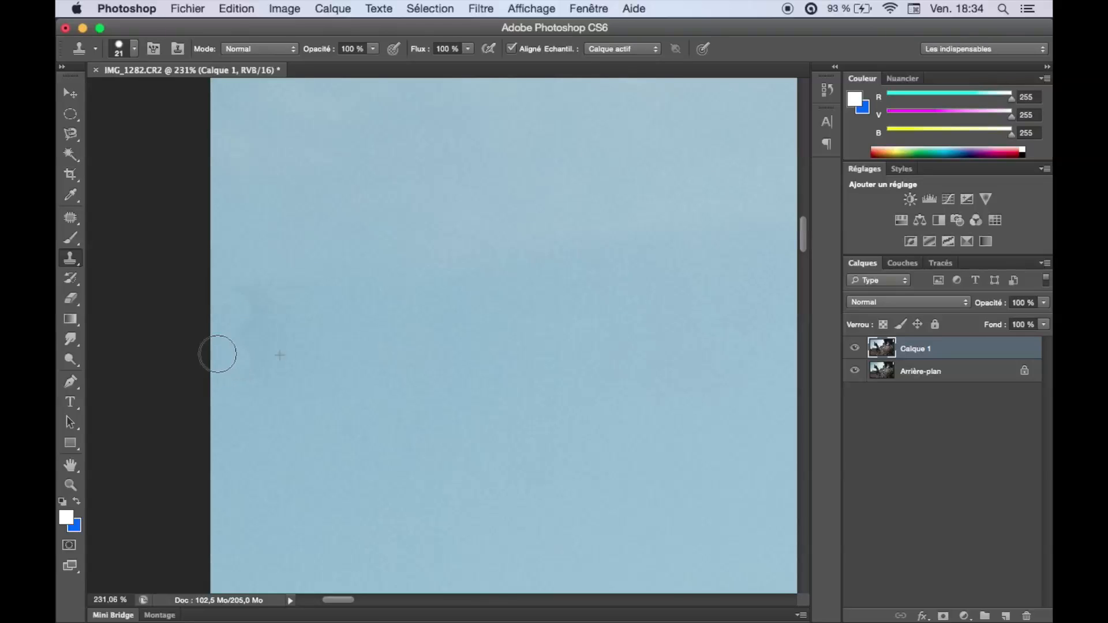
Clone clean sky over the two wire remnants just left of the nun's hands.
key("super+0")
key("super+space")
key("super+space")
left_click_drag(158, 239, 313, 236)
left_click_drag(491, 264, 378, 266)
left_click(383, 269)
left_click(398, 200, "alt")
left_click(396, 241)
left_click_drag(409, 256, 453, 265)
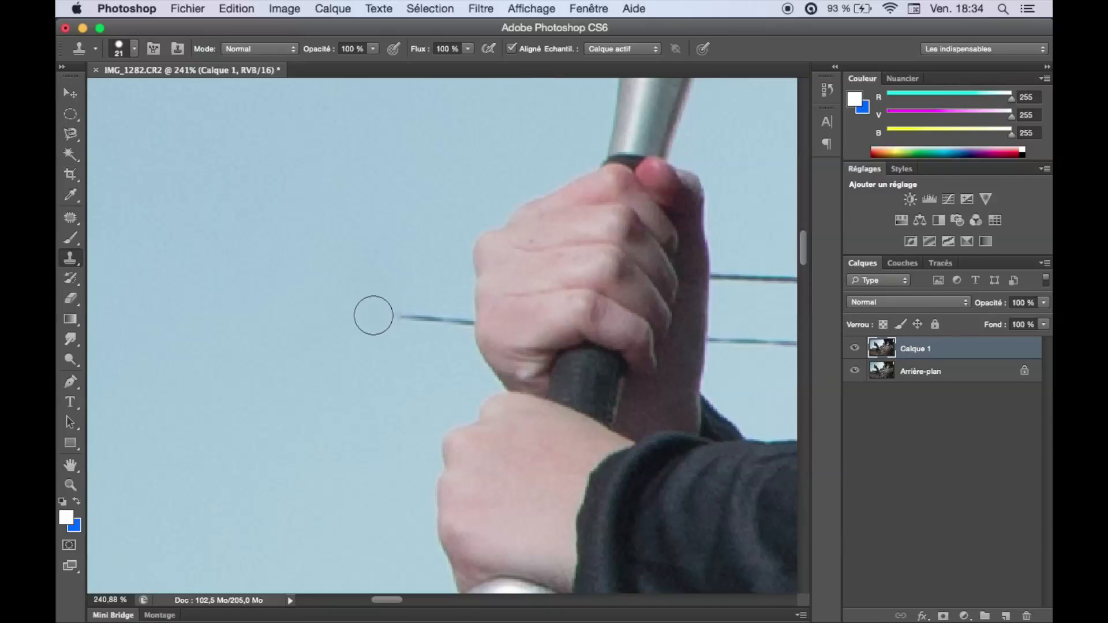
left_click_drag(375, 306, 456, 319)
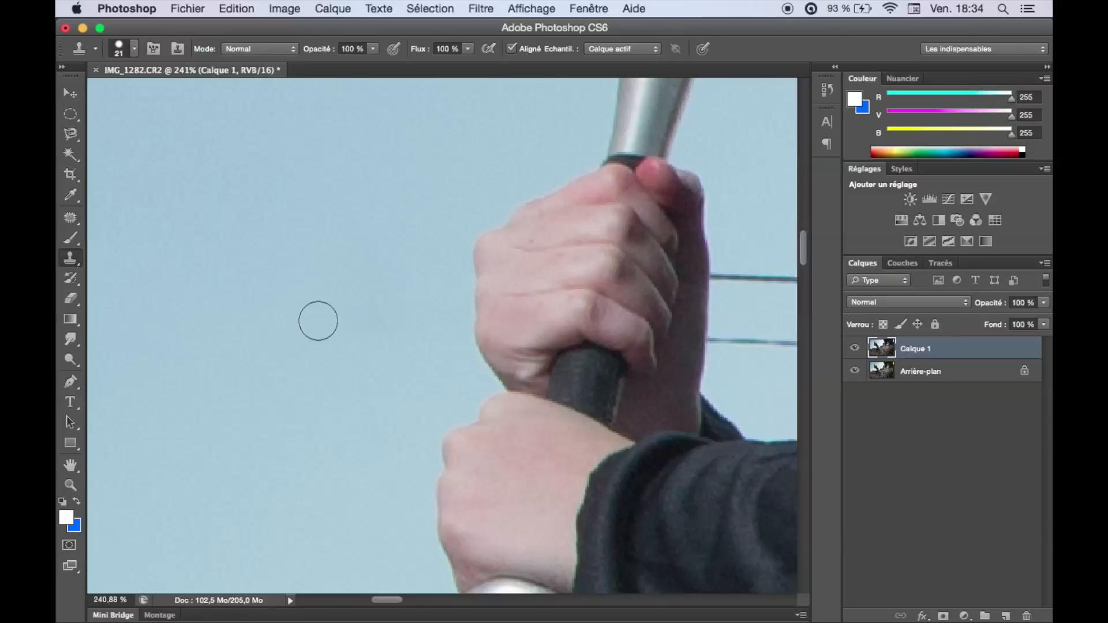
Clone sky over the wires between the hands and the veil and over the cable between the nun's waist and the tombstone.
scroll(507, 292, "right", 10)
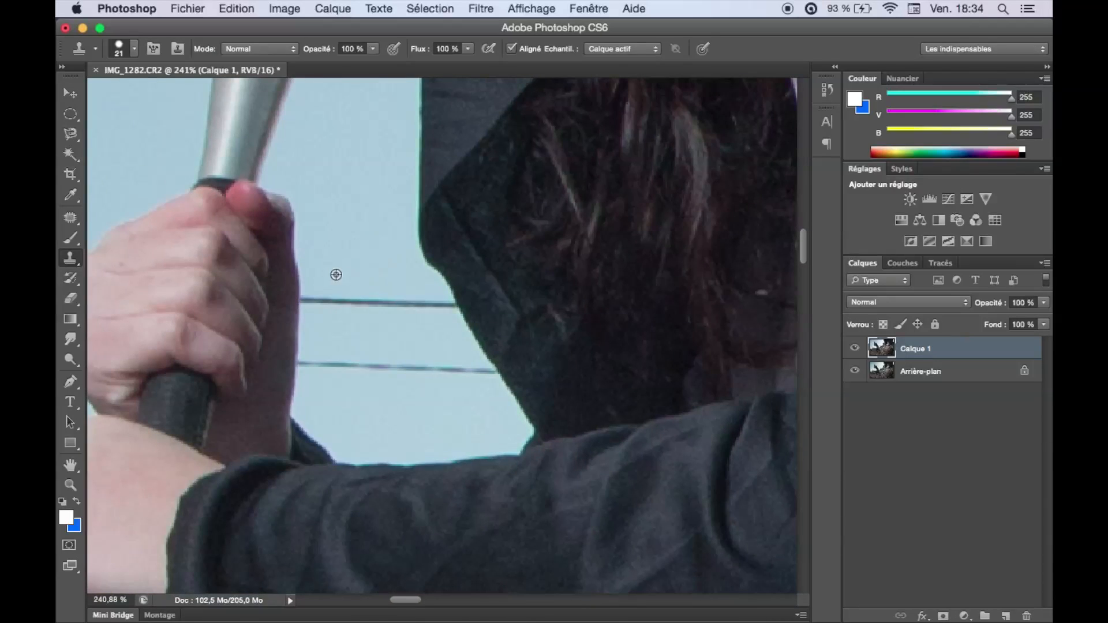
mouse_move(334, 285)
left_mouse_down()
mouse_move(322, 299)
mouse_move(317, 366)
mouse_move(340, 311)
mouse_move(331, 383)
left_mouse_up()
key("j")
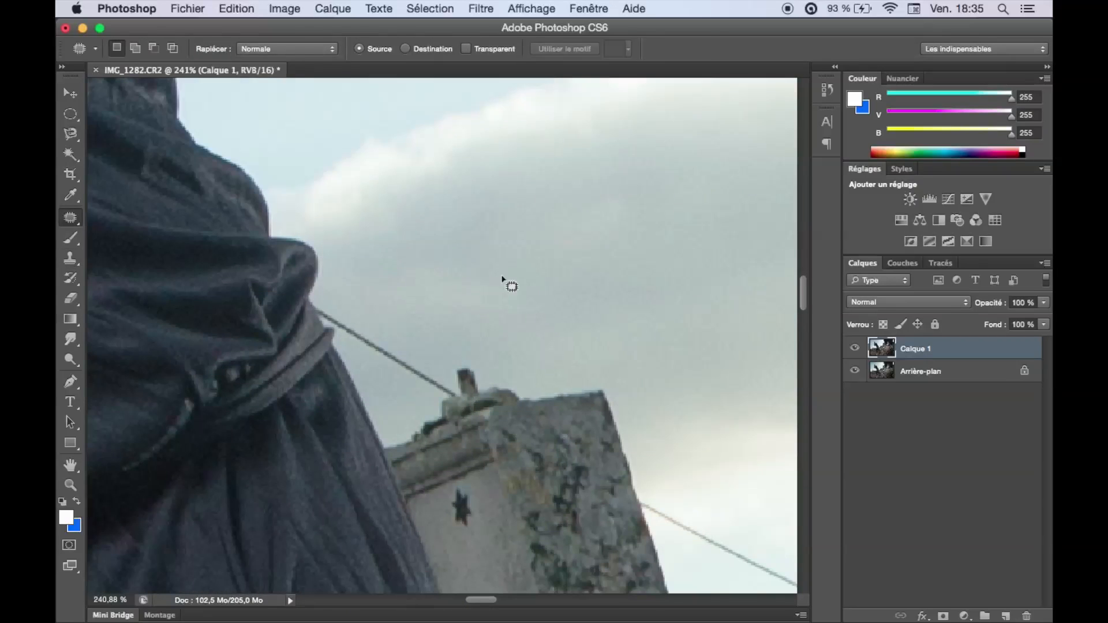
key("s")
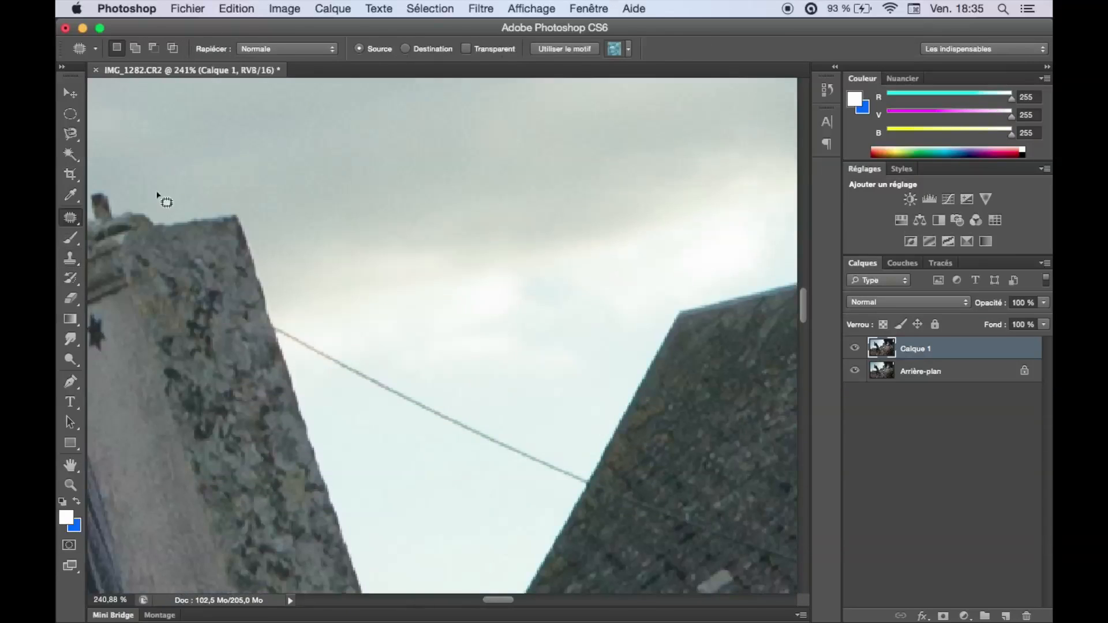
key("s")
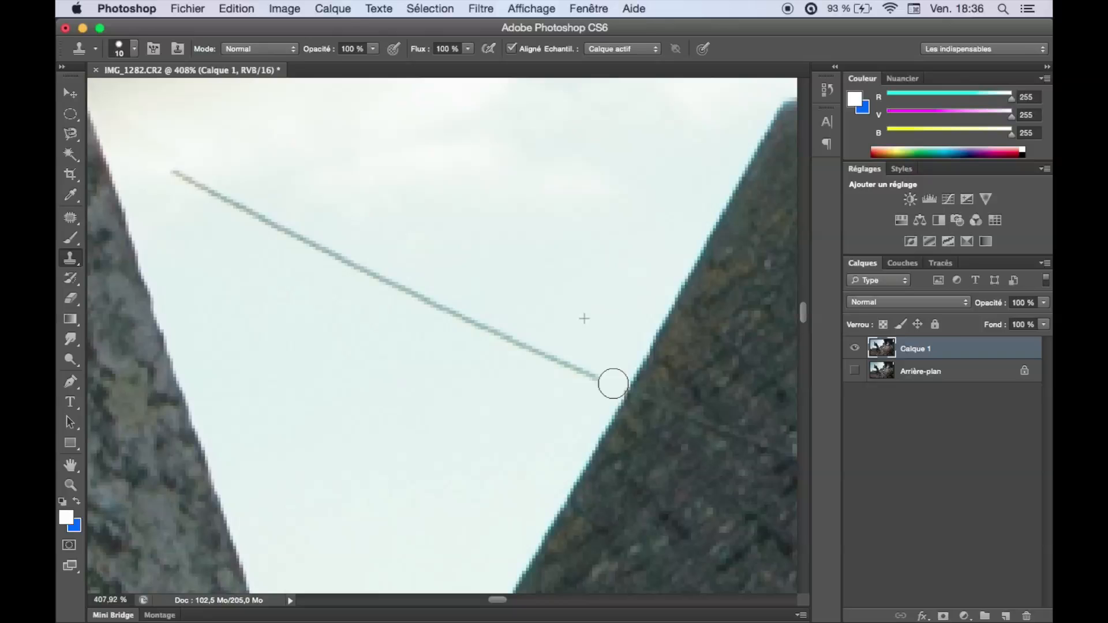
Patch the cable between the tombstone and the barn roof with clean sky, and hide the Arrière-plan layer.
key("j")
left_click_drag(284, 149, 583, 355)
key("super+d")
key("super+0")
left_click_drag(374, 231, 410, 330)
key("super+0")
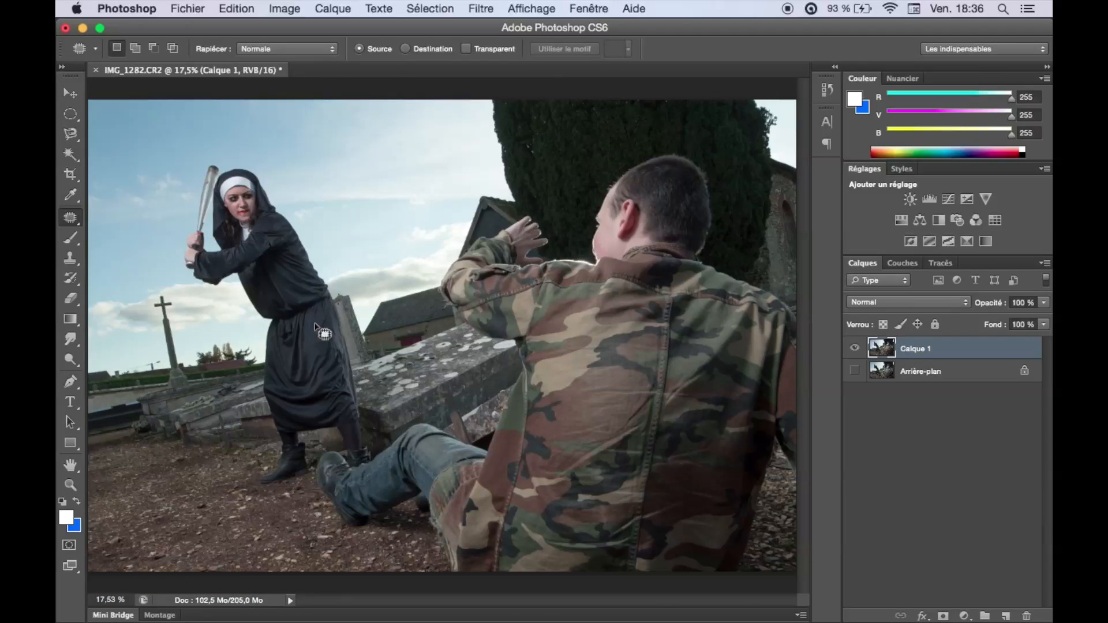
View the retouched photo full screen and examine the area around the barn roof up close.
key("f")
key("f")
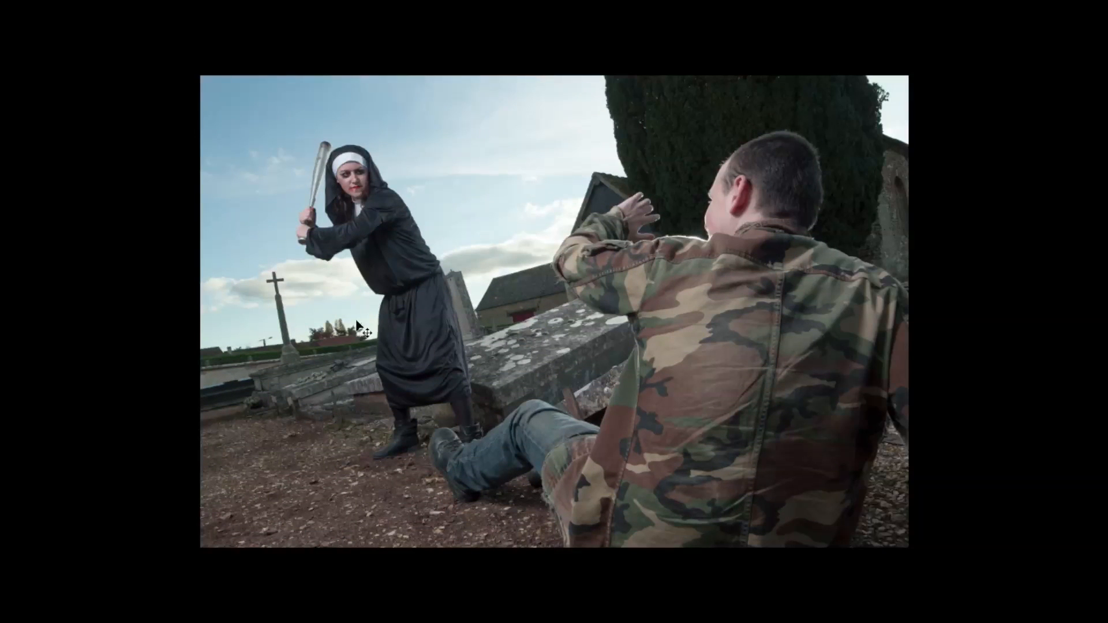
key("super+0")
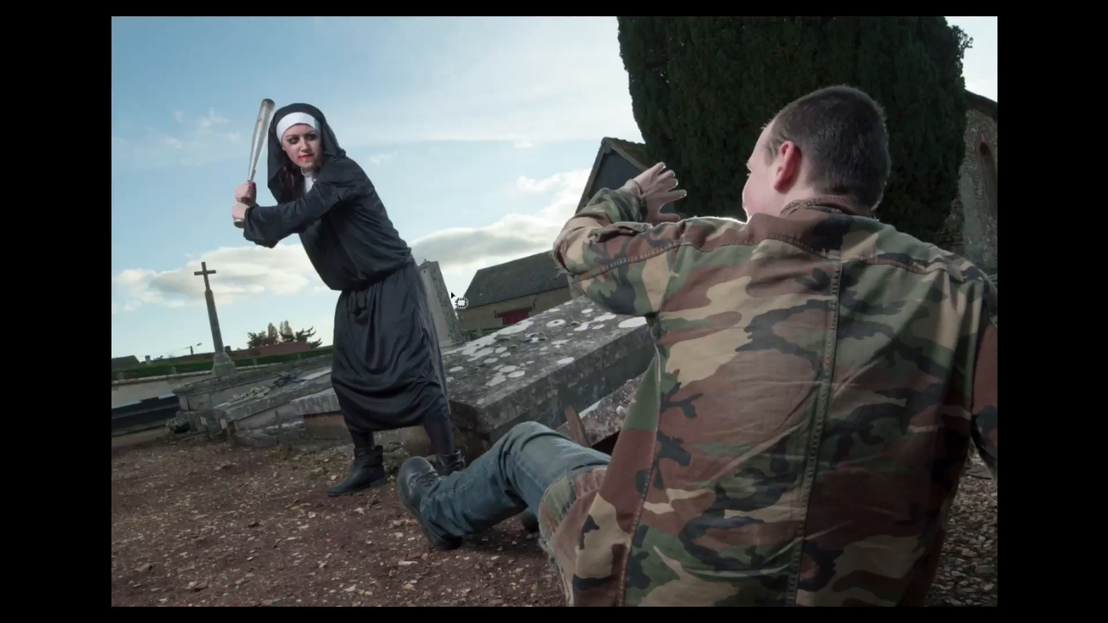
key("z")
left_click_drag(486, 298, 531, 282)
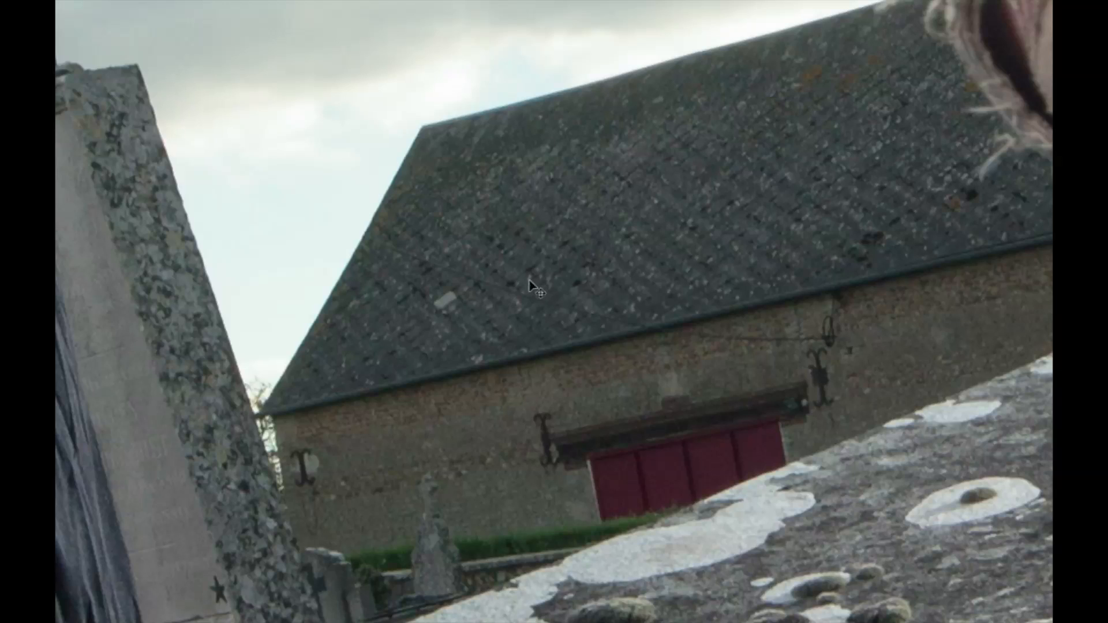
Return to the normal editing view and add a Teinte/Saturation adjustment layer with saturation -80.
key("ctrl+0")
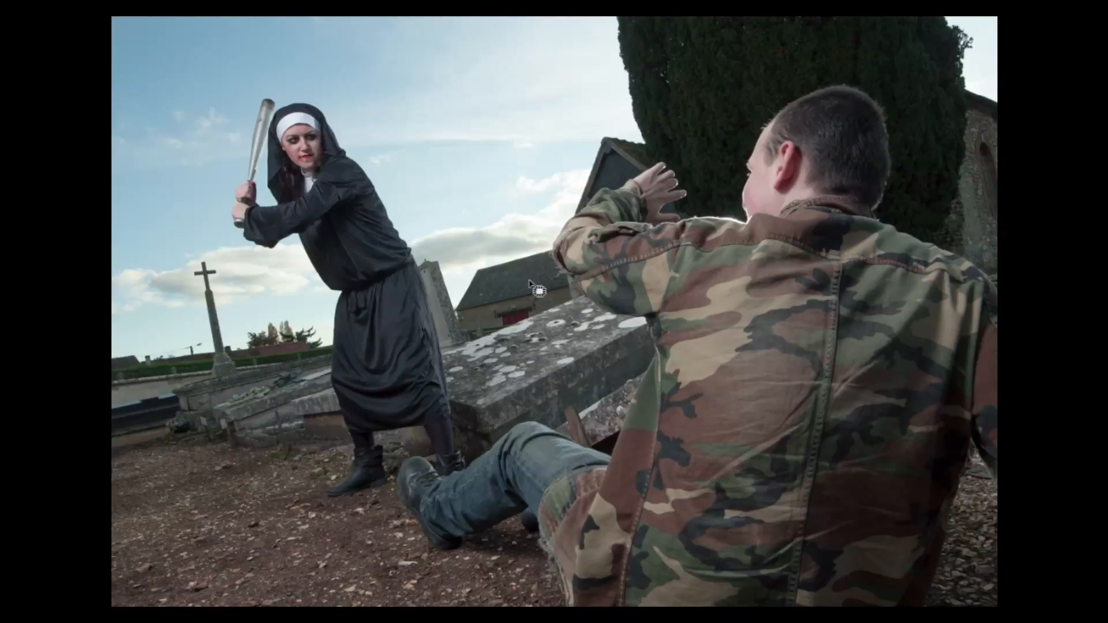
key("f")
scroll(375, 333, "down", 1)
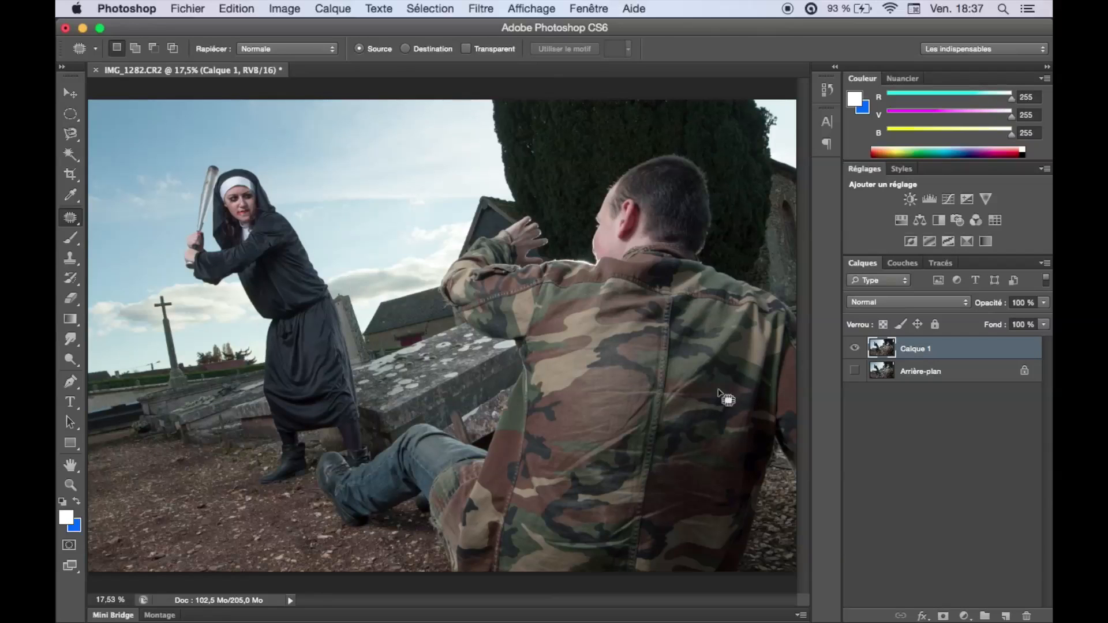
left_click(963, 616)
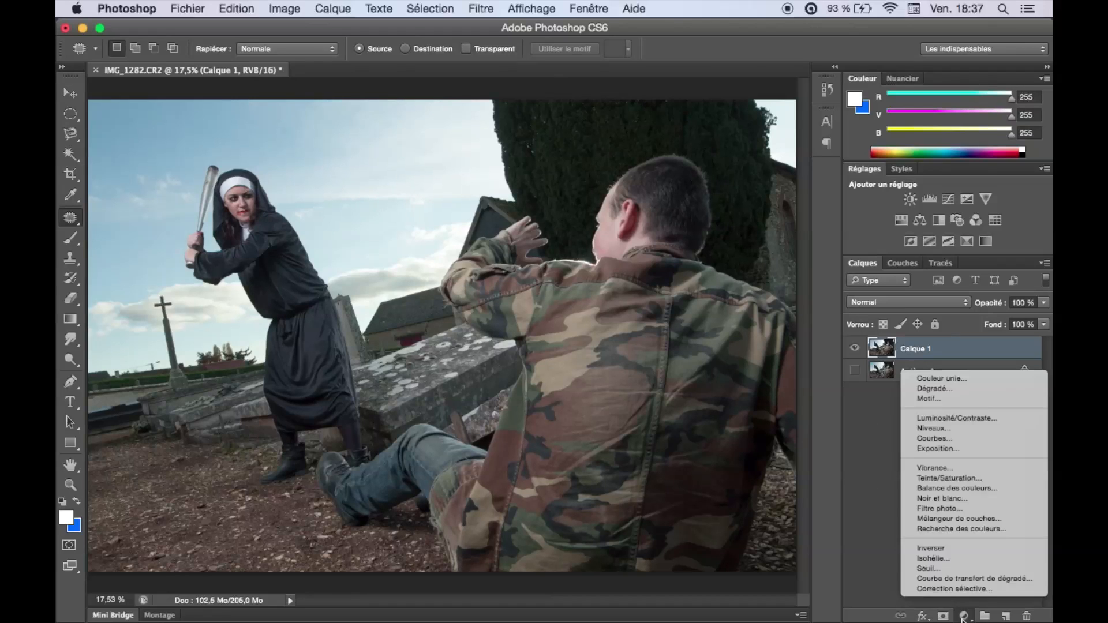
left_click(940, 478)
left_click_drag(576, 282, 502, 283)
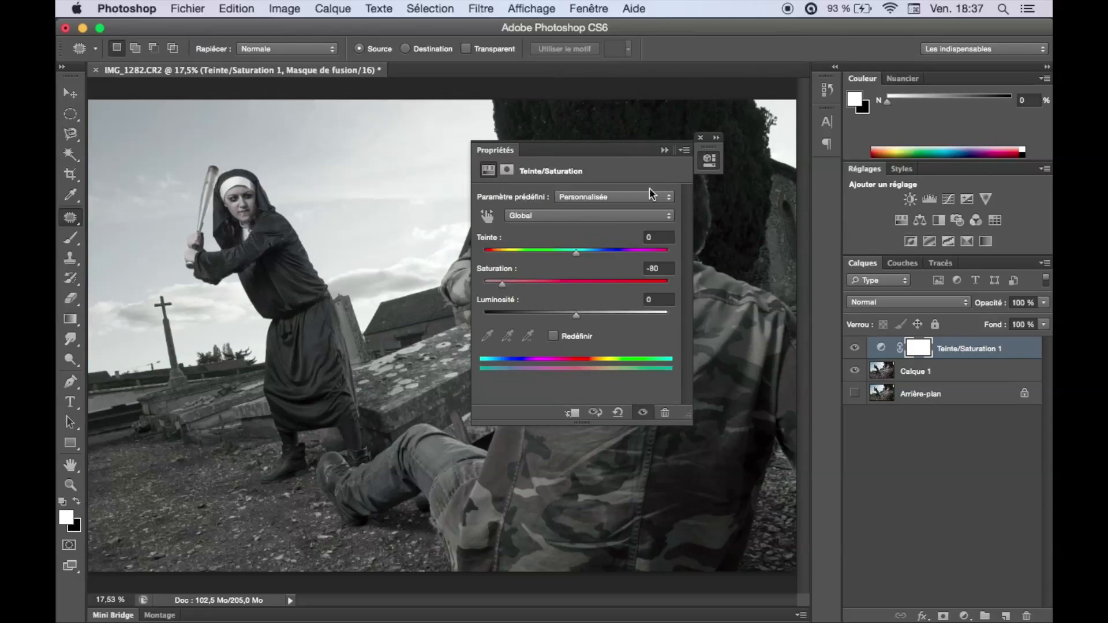
left_click(664, 151)
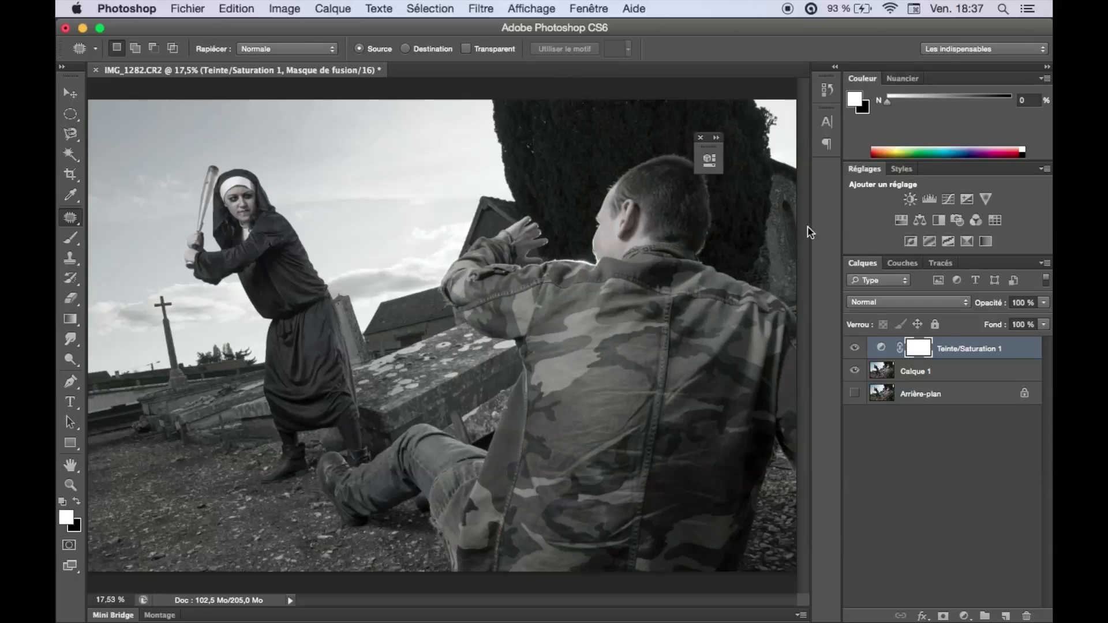
left_click(699, 139)
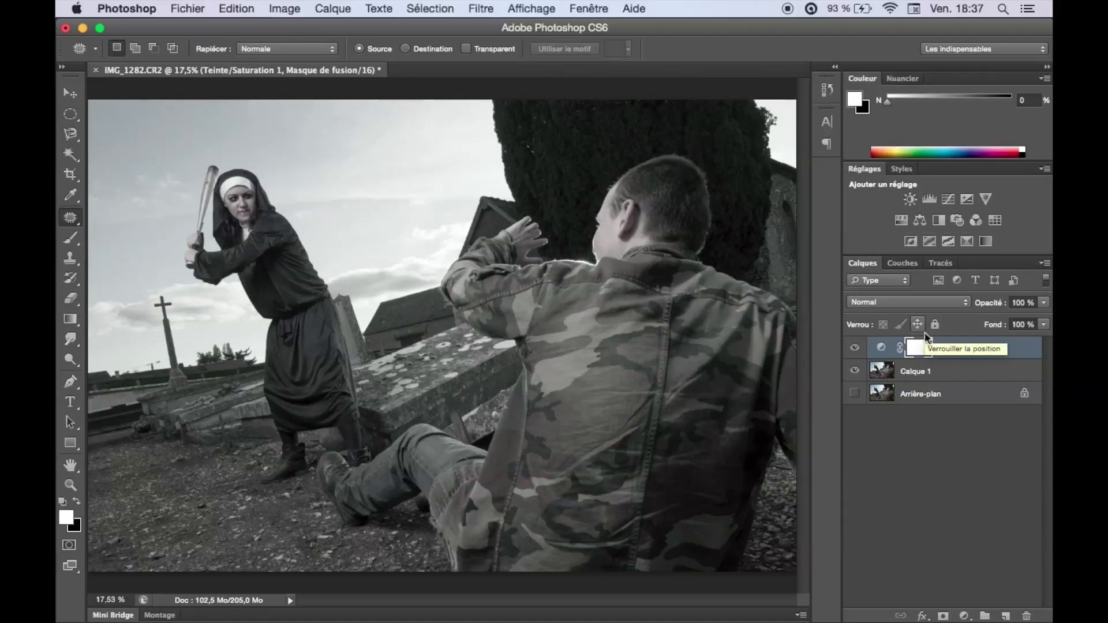
Invert the Teinte/Saturation 1 mask to black, test the brush on the sky, undo the test and check the brush tip settings.
key("super+i")
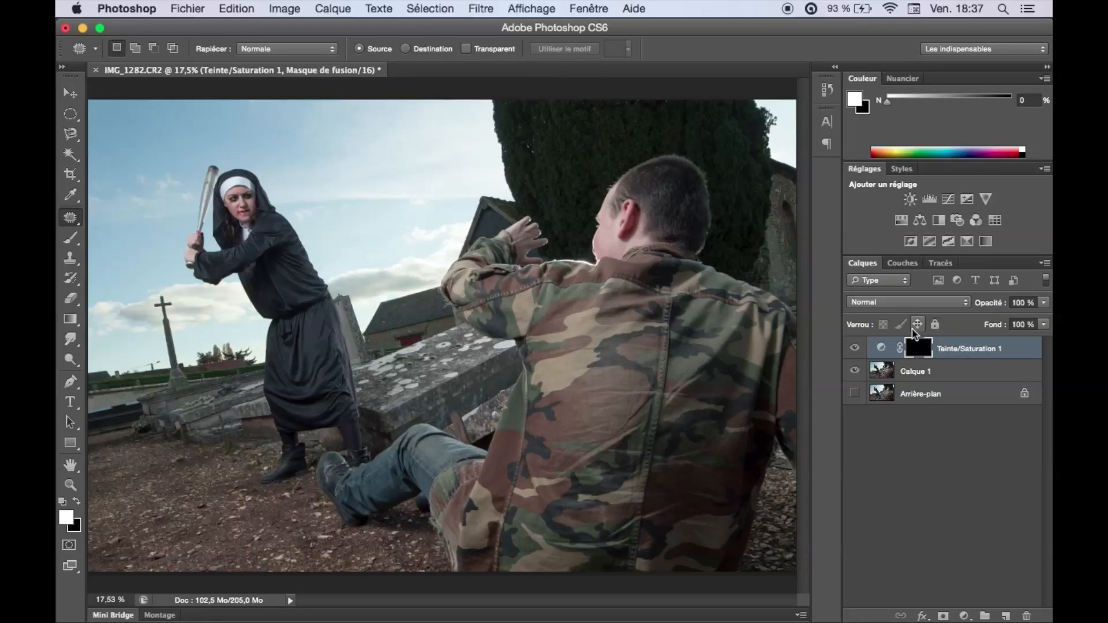
key("b")
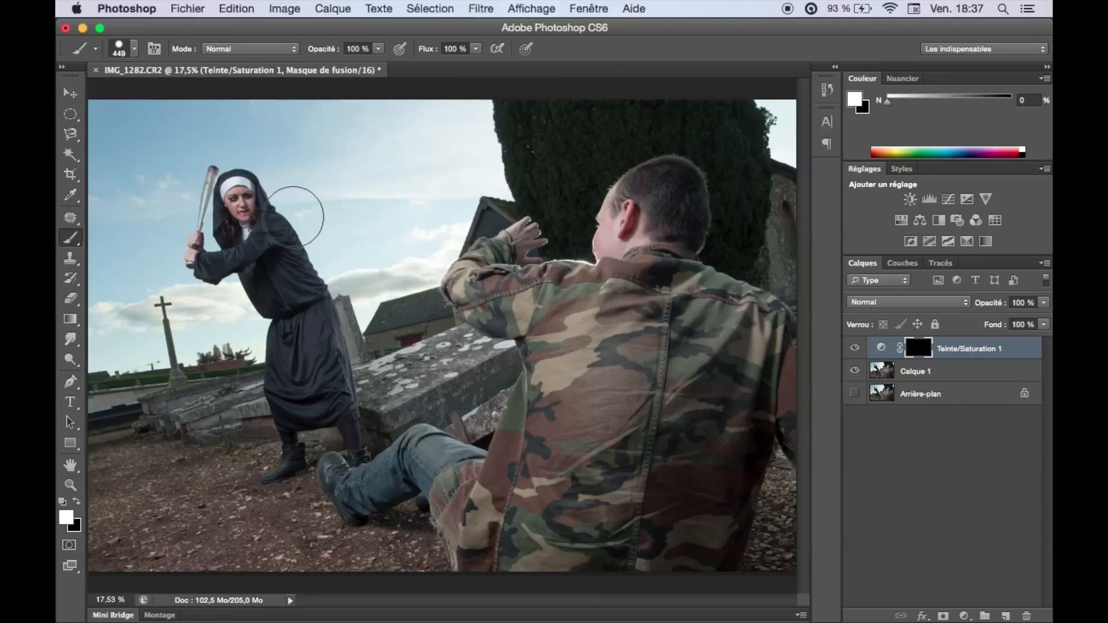
left_click(313, 154)
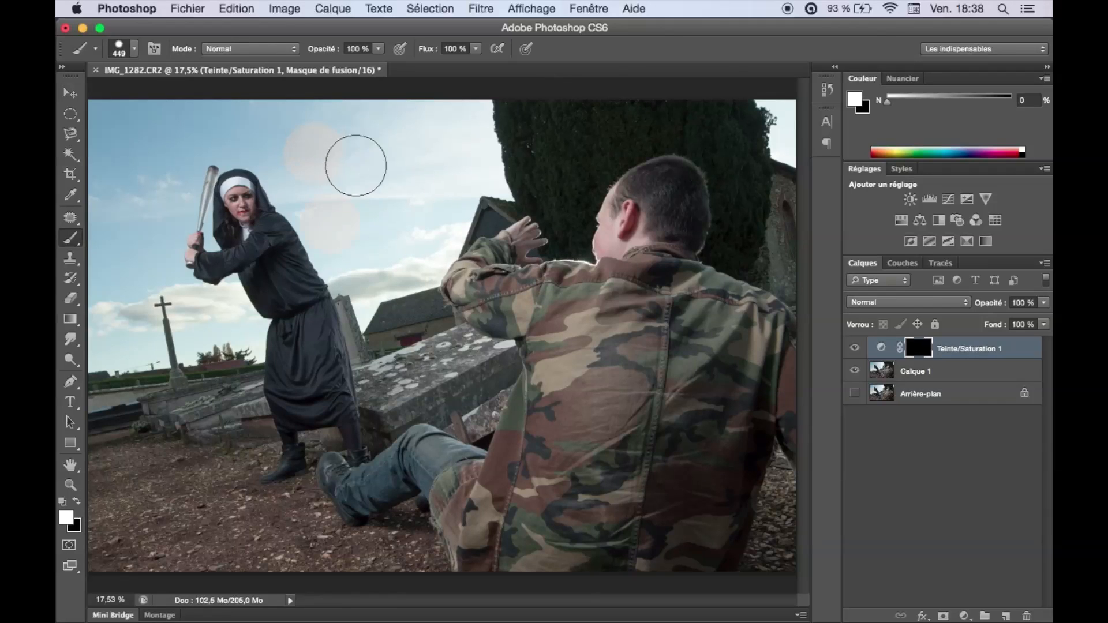
key("ctrl+z")
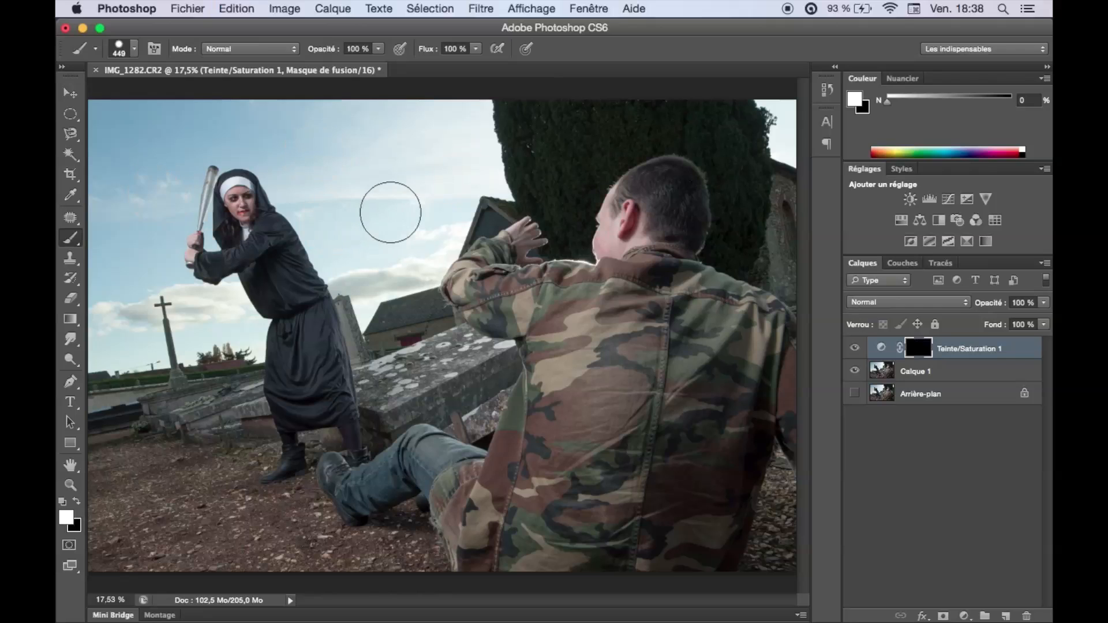
key("F5")
left_click(382, 225)
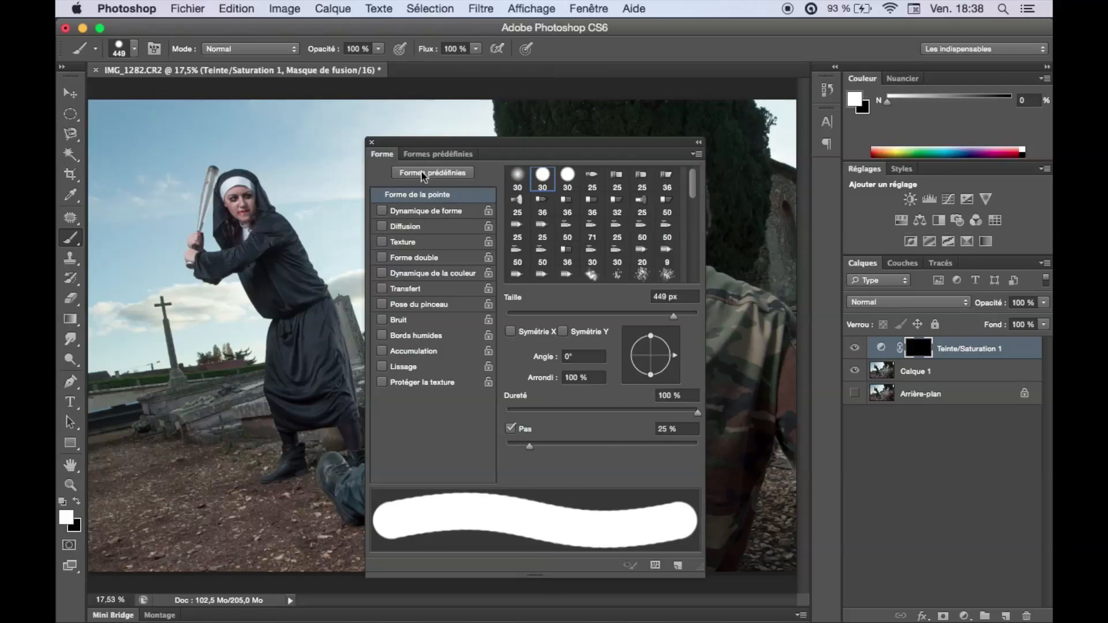
left_click(373, 141)
Paint white on the Teinte/Saturation 1 mask over the sky around the nun, using a smaller brush near her outline and the horizon.
mouse_move(375, 142)
left_mouse_down()
mouse_move(371, 162)
mouse_move(348, 161)
mouse_move(341, 217)
mouse_move(258, 134)
mouse_move(129, 179)
mouse_move(98, 167)
mouse_move(165, 101)
mouse_move(442, 129)
mouse_move(431, 188)
mouse_move(376, 250)
mouse_move(126, 271)
mouse_move(113, 329)
left_mouse_up()
left_click_drag(211, 313, 314, 312)
left_click_drag(408, 317, 361, 327)
mouse_move(424, 263)
left_mouse_down()
mouse_move(499, 328)
mouse_move(348, 360)
left_mouse_up()
left_click_drag(213, 373, 425, 363)
left_click_drag(323, 270, 353, 349)
left_click_drag(577, 448, 426, 442)
mouse_move(426, 443)
left_mouse_down()
mouse_move(396, 466)
mouse_move(702, 433)
left_mouse_up()
left_click_drag(564, 341, 546, 341)
left_click_drag(656, 435, 742, 435)
mouse_move(742, 435)
left_mouse_down()
mouse_move(544, 431)
mouse_move(475, 413)
mouse_move(490, 419)
mouse_move(473, 425)
mouse_move(475, 382)
mouse_move(453, 360)
left_mouse_up()
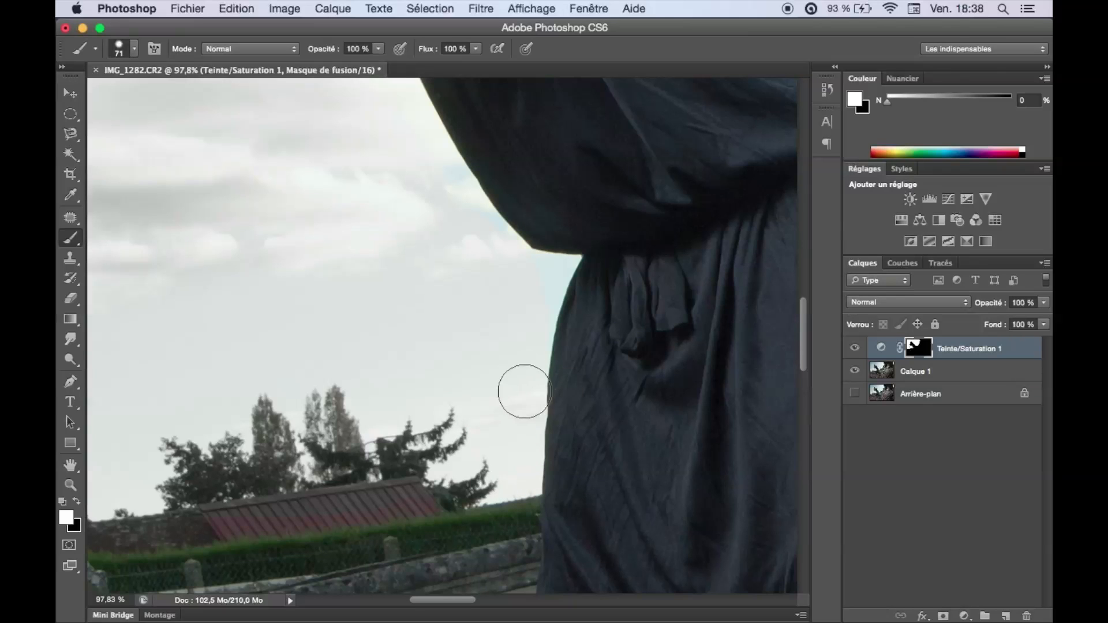
Display the mask as a red overlay and refine its edge along the nun's sleeve and waist.
left_click_drag(526, 274, 514, 279)
scroll(560, 260, "up", 5)
key("backslash")
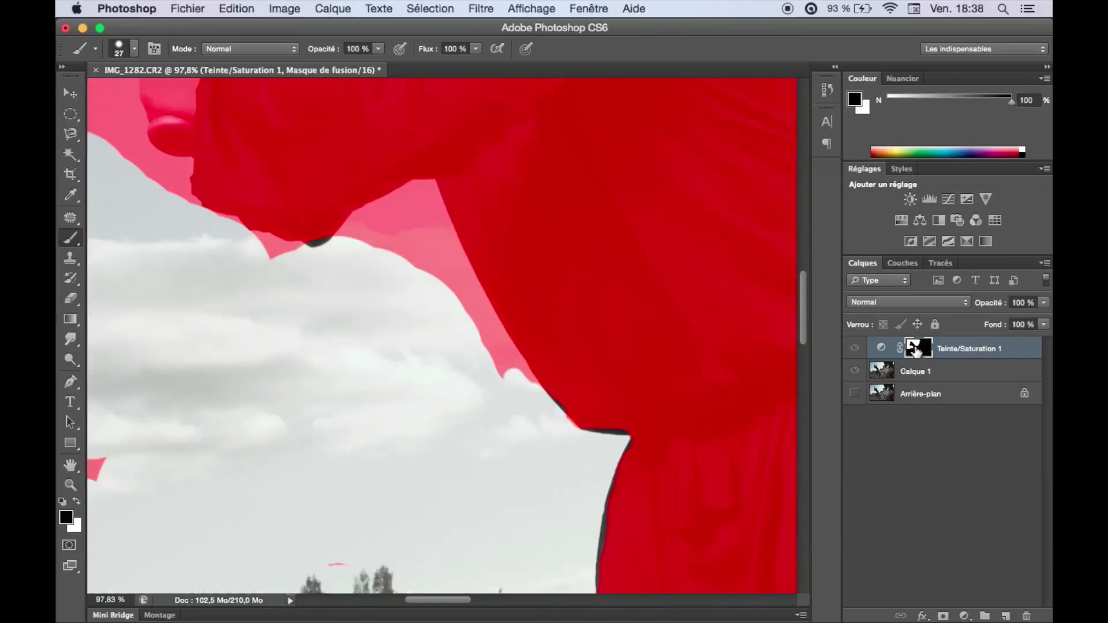
mouse_move(535, 382)
left_mouse_down()
mouse_move(506, 336)
mouse_move(366, 255)
mouse_move(389, 255)
left_mouse_up()
left_click_drag(398, 240, 476, 341)
left_click_drag(340, 357, 738, 214)
left_click_drag(672, 98, 515, 345)
left_click_drag(521, 396, 510, 341)
left_click_drag(519, 369, 459, 327)
left_click_drag(454, 321, 507, 323)
left_click_drag(404, 355, 395, 318)
left_click_drag(412, 304, 406, 304)
scroll(406, 304, "up", 4)
mouse_move(425, 398)
left_mouse_down()
mouse_move(368, 322)
mouse_move(389, 258)
left_mouse_up()
Refine the sky mask around the nun's hands and along the baseball bat.
scroll(353, 243, "up", 4)
key("x")
key("x")
left_click_drag(287, 482, 312, 481)
mouse_move(378, 523)
left_mouse_down()
mouse_move(328, 476)
mouse_move(193, 288)
left_mouse_up()
mouse_move(163, 291)
left_mouse_down()
mouse_move(260, 554)
mouse_move(409, 537)
left_mouse_up()
left_click_drag(444, 485, 420, 487, "ctrl+alt")
mouse_move(465, 515)
left_mouse_down()
mouse_move(468, 393)
mouse_move(431, 469)
left_mouse_up()
left_click_drag(508, 346, 395, 473)
mouse_move(395, 471)
left_mouse_down()
mouse_move(485, 403)
mouse_move(495, 356)
left_mouse_up()
left_click_drag(589, 231, 536, 231)
left_click_drag(536, 230, 511, 448)
mouse_move(502, 222)
left_mouse_down()
mouse_move(468, 540)
mouse_move(520, 258)
mouse_move(617, 196)
mouse_move(612, 174)
mouse_move(588, 149)
mouse_move(498, 210)
mouse_move(521, 156)
mouse_move(447, 365)
mouse_move(447, 264)
mouse_move(341, 448)
mouse_move(389, 381)
mouse_move(340, 428)
mouse_move(348, 526)
mouse_move(381, 543)
mouse_move(384, 567)
mouse_move(408, 563)
mouse_move(371, 538)
mouse_move(365, 502)
mouse_move(393, 539)
mouse_move(368, 529)
mouse_move(413, 550)
mouse_move(437, 548)
left_mouse_up()
mouse_move(442, 489)
left_mouse_down()
mouse_move(451, 415)
mouse_move(445, 537)
mouse_move(454, 480)
mouse_move(412, 459)
mouse_move(415, 504)
mouse_move(461, 439)
mouse_move(392, 490)
mouse_move(393, 499)
mouse_move(408, 343)
mouse_move(435, 328)
mouse_move(428, 376)
mouse_move(452, 411)
mouse_move(443, 405)
mouse_move(372, 440)
left_mouse_up()
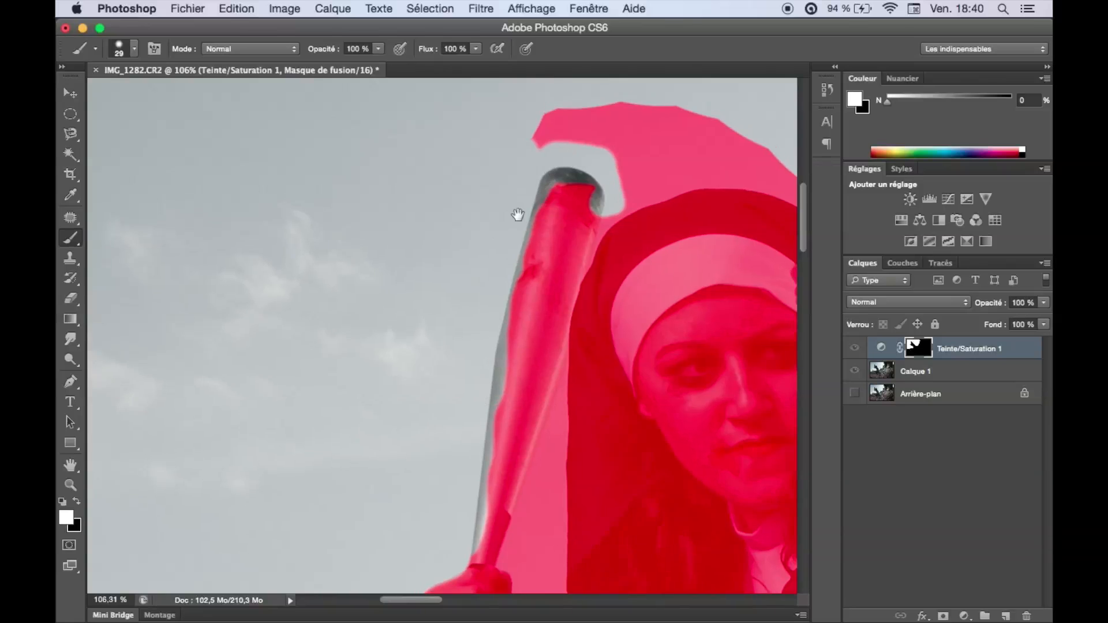
Refine the sky mask around the bat's tip and the nun's veil, alternating white and black paint.
scroll(485, 245, "up", 4)
scroll(485, 245, "right", 3)
mouse_move(546, 297)
left_mouse_down()
mouse_move(496, 375)
mouse_move(538, 306)
mouse_move(559, 298)
mouse_move(512, 337)
mouse_move(570, 294)
mouse_move(650, 279)
mouse_move(729, 286)
mouse_move(563, 278)
mouse_move(604, 266)
mouse_move(548, 284)
mouse_move(565, 276)
mouse_move(558, 258)
mouse_move(733, 266)
mouse_move(444, 223)
mouse_move(526, 307)
mouse_move(440, 412)
mouse_move(459, 398)
mouse_move(461, 408)
mouse_move(491, 299)
mouse_move(511, 404)
left_mouse_up()
key("x")
left_click_drag(585, 331, 673, 316)
mouse_move(740, 328)
left_mouse_down()
mouse_move(593, 180)
mouse_move(564, 169)
left_mouse_up()
left_click_drag(279, 491, 371, 396)
left_click_drag(376, 338, 359, 342)
key("x")
mouse_move(386, 270)
left_mouse_down()
mouse_move(366, 302)
mouse_move(330, 476)
mouse_move(349, 510)
mouse_move(413, 537)
mouse_move(470, 494)
mouse_move(406, 323)
mouse_move(404, 170)
mouse_move(398, 231)
mouse_move(364, 329)
mouse_move(381, 335)
mouse_move(366, 445)
mouse_move(445, 505)
mouse_move(383, 463)
mouse_move(439, 485)
mouse_move(391, 425)
mouse_move(433, 409)
mouse_move(420, 415)
mouse_move(471, 505)
mouse_move(339, 437)
mouse_move(339, 411)
left_mouse_up()
key("x")
Complete the mask over the remaining sky along the nun's back, the tombstone, the barn roof and the large tree.
key("x")
scroll(346, 392, "up", 5)
scroll(404, 288, "right", 7)
key("x")
mouse_move(465, 138)
left_mouse_down()
mouse_move(582, 250)
mouse_move(586, 303)
mouse_move(623, 364)
left_mouse_up()
left_click_drag(767, 480, 536, 168)
left_click_drag(516, 213, 663, 501)
left_click_drag(589, 307, 372, 119)
mouse_move(459, 326)
left_mouse_down()
mouse_move(554, 401)
mouse_move(610, 409)
left_mouse_up()
mouse_move(610, 410)
left_mouse_down()
mouse_move(373, 255)
mouse_move(520, 334)
mouse_move(550, 284)
left_mouse_up()
left_click_drag(550, 284, 221, 470)
mouse_move(223, 469)
left_mouse_down()
mouse_move(564, 378)
mouse_move(613, 290)
left_mouse_up()
left_click_drag(571, 312, 401, 457)
mouse_move(444, 436)
left_mouse_down()
mouse_move(576, 230)
mouse_move(451, 432)
left_mouse_up()
mouse_move(454, 430)
left_mouse_down()
mouse_move(531, 255)
mouse_move(716, 282)
left_mouse_up()
left_click_drag(709, 282, 672, 439)
left_click_drag(689, 447, 617, 208)
left_click_drag(580, 387, 583, 519)
left_click_drag(609, 496, 499, 274)
left_click_drag(685, 229, 496, 265)
left_click_drag(483, 271, 508, 271)
mouse_move(612, 254)
left_mouse_down()
mouse_move(583, 420)
mouse_move(537, 537)
left_mouse_up()
left_click_drag(533, 539, 557, 392)
mouse_move(467, 419)
left_mouse_down()
mouse_move(652, 252)
mouse_move(603, 361)
left_mouse_up()
Compare the whole photo with and without the Teinte/Saturation 1 layer, and load its mask as a selection.
key("super+0")
mouse_move(763, 105)
left_mouse_down()
mouse_move(780, 147)
mouse_move(792, 138)
left_mouse_up()
scroll(840, 191, "down", 1)
left_click(930, 356, "alt+shift")
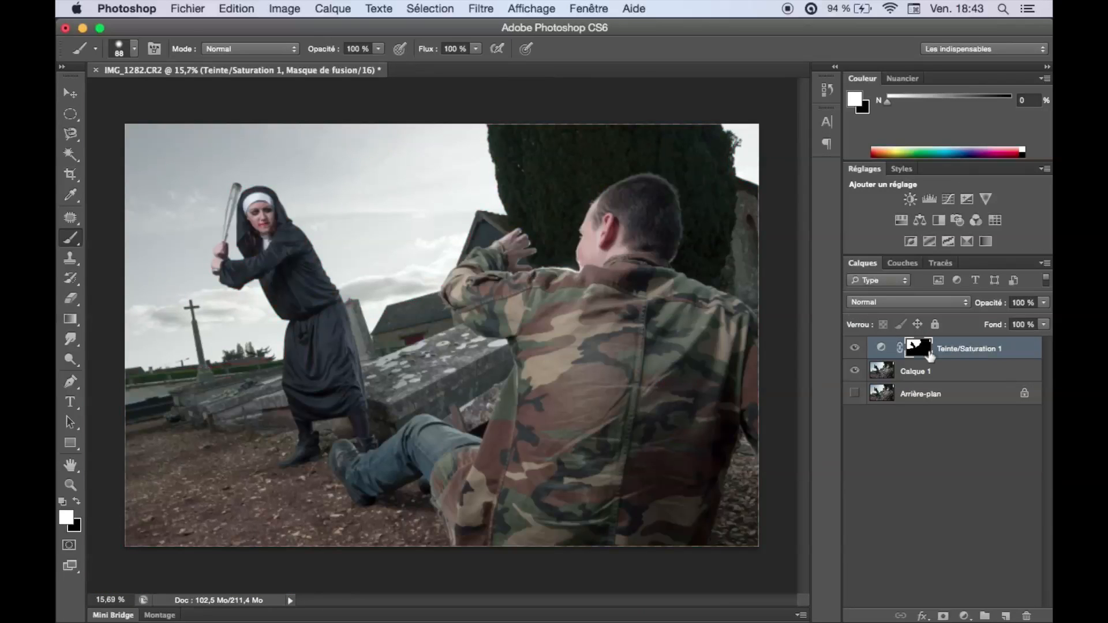
left_click(854, 349)
left_click(854, 349)
left_click(854, 348)
left_click(854, 348)
left_click(854, 348)
left_click(855, 349)
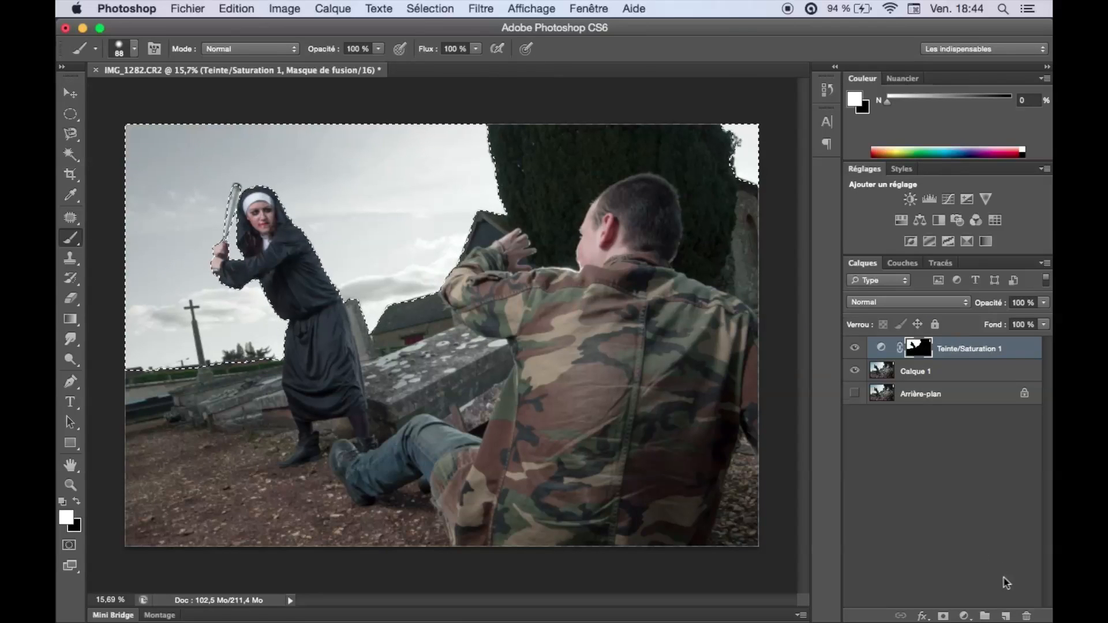
Create a new layer above Teinte/Saturation 1 and set the foreground colour to neutral grey with 50% brightness.
left_click(1005, 616)
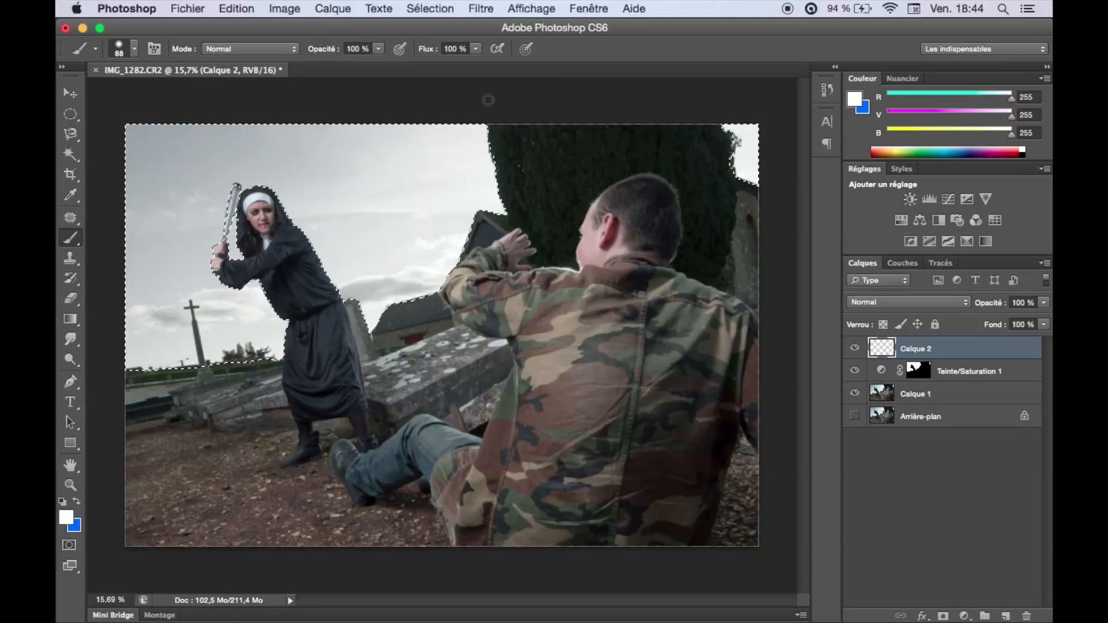
left_click(68, 518)
left_click(831, 441)
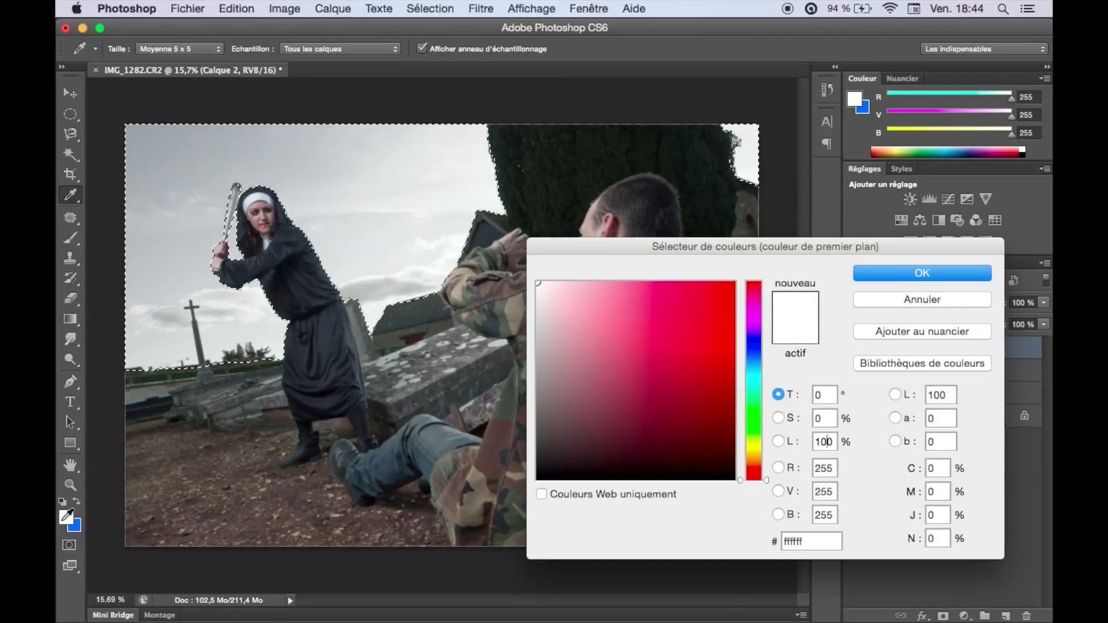
key("BackSpace")
key("BackSpace")
key("BackSpace")
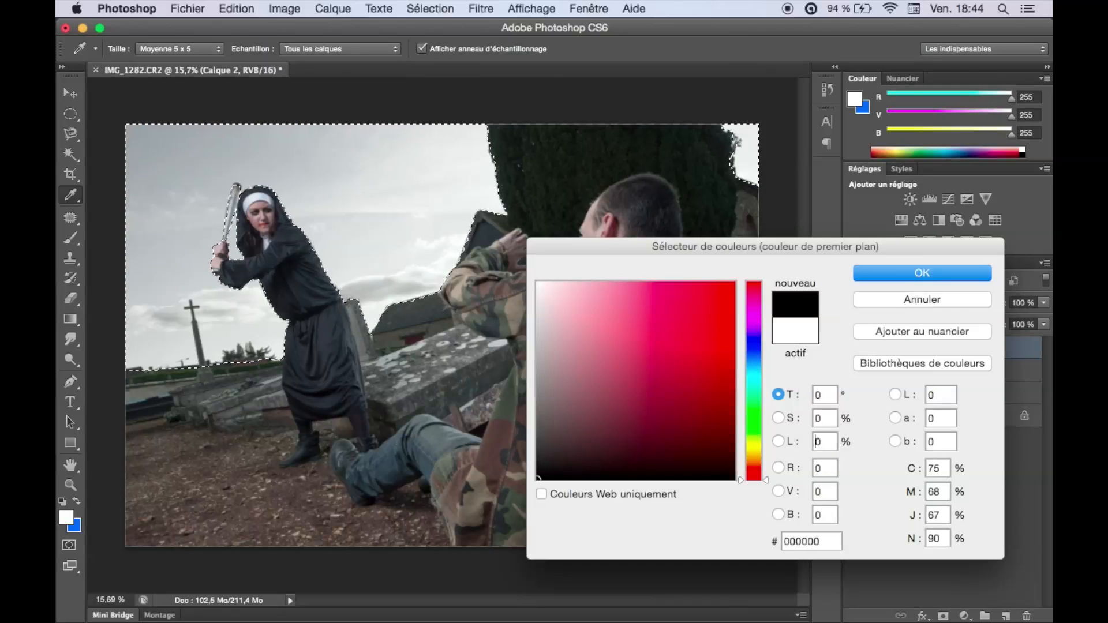
type("5")
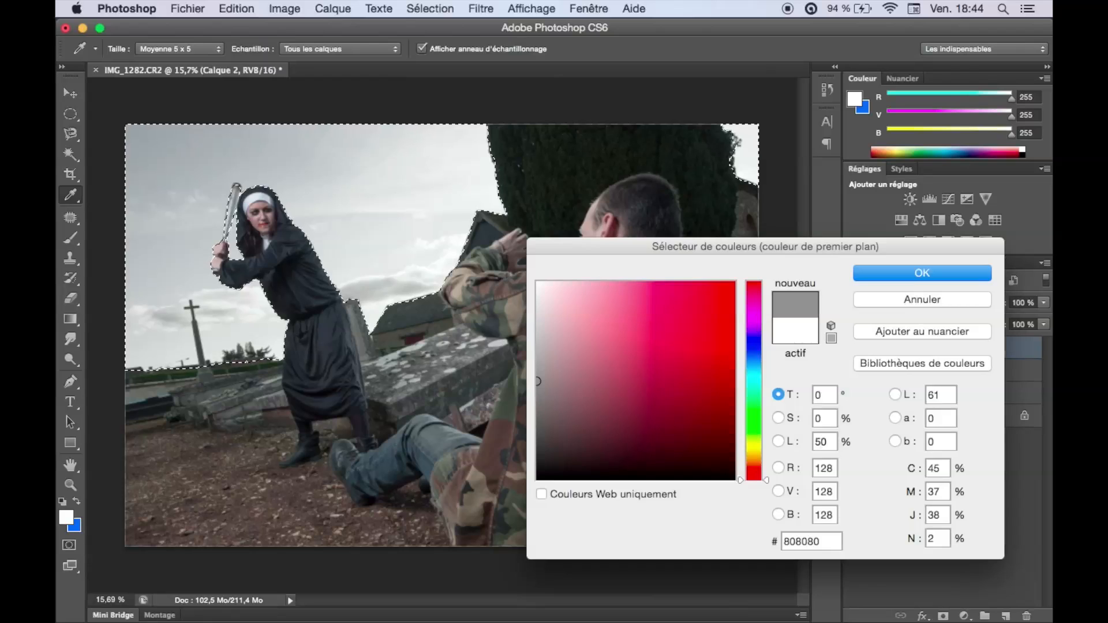
key("Return")
Fill the sky selection on Calque 2 with the grey and set the layer's blend mode to Lumière tamisée.
key("b")
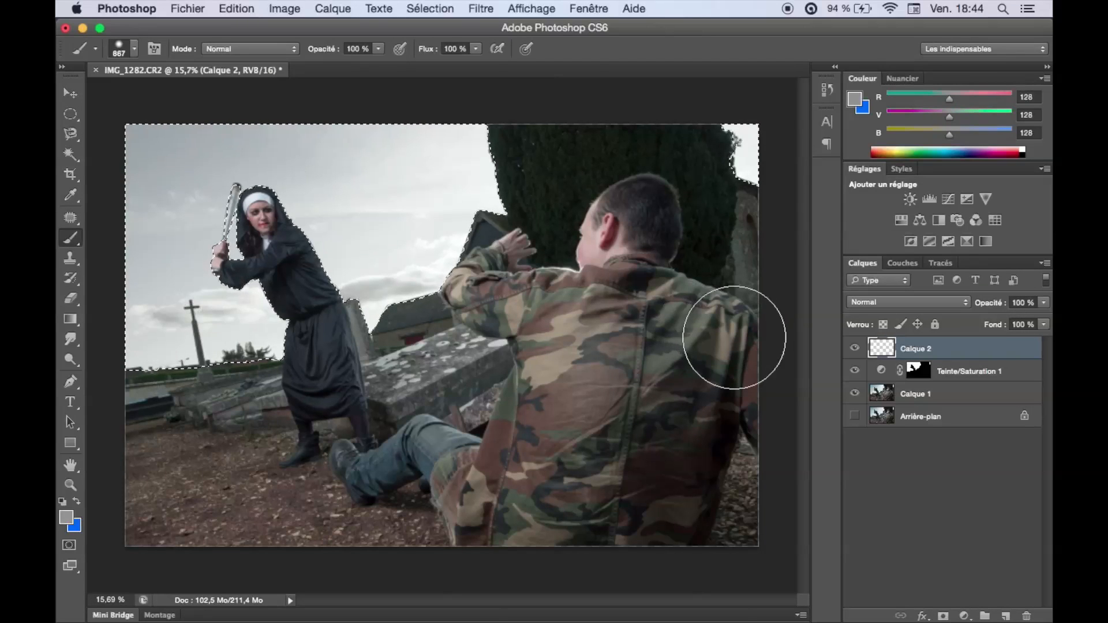
key("x")
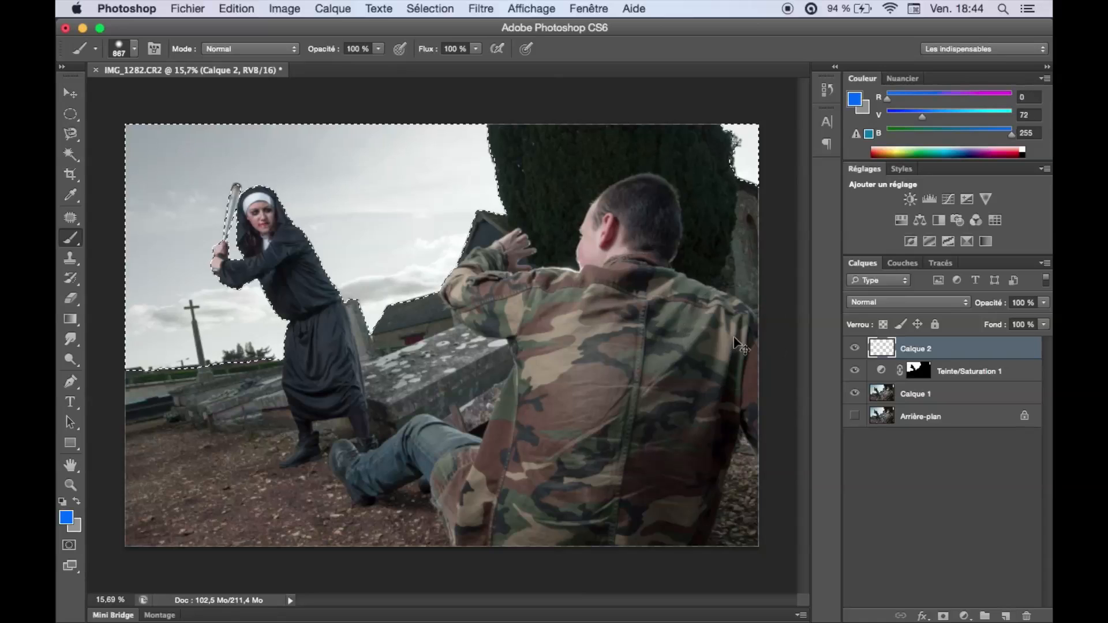
left_click(895, 303)
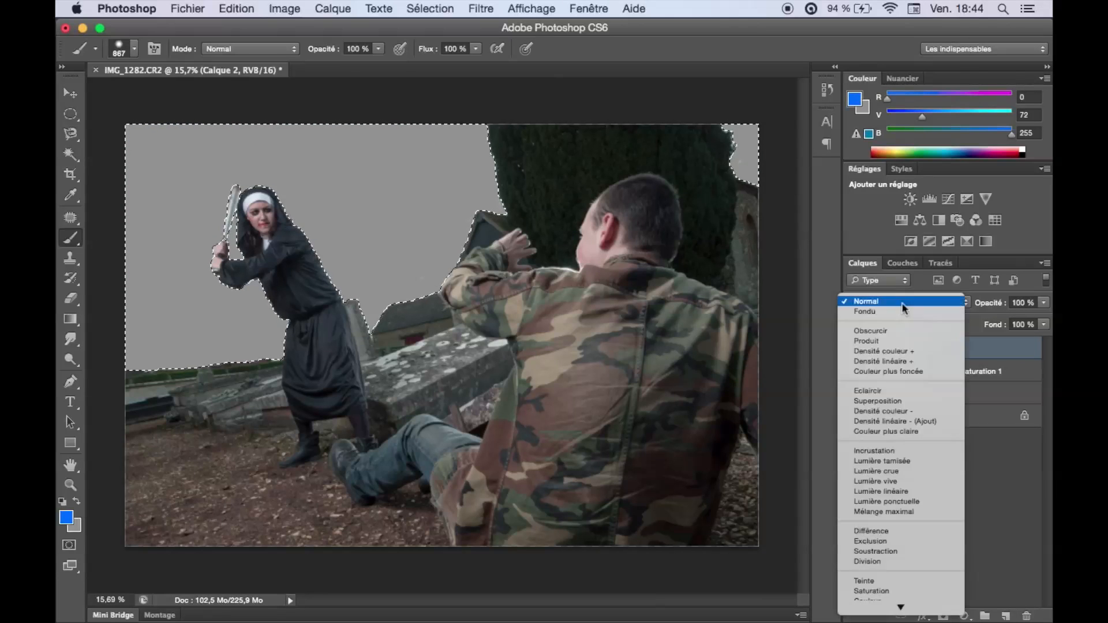
left_click(903, 461)
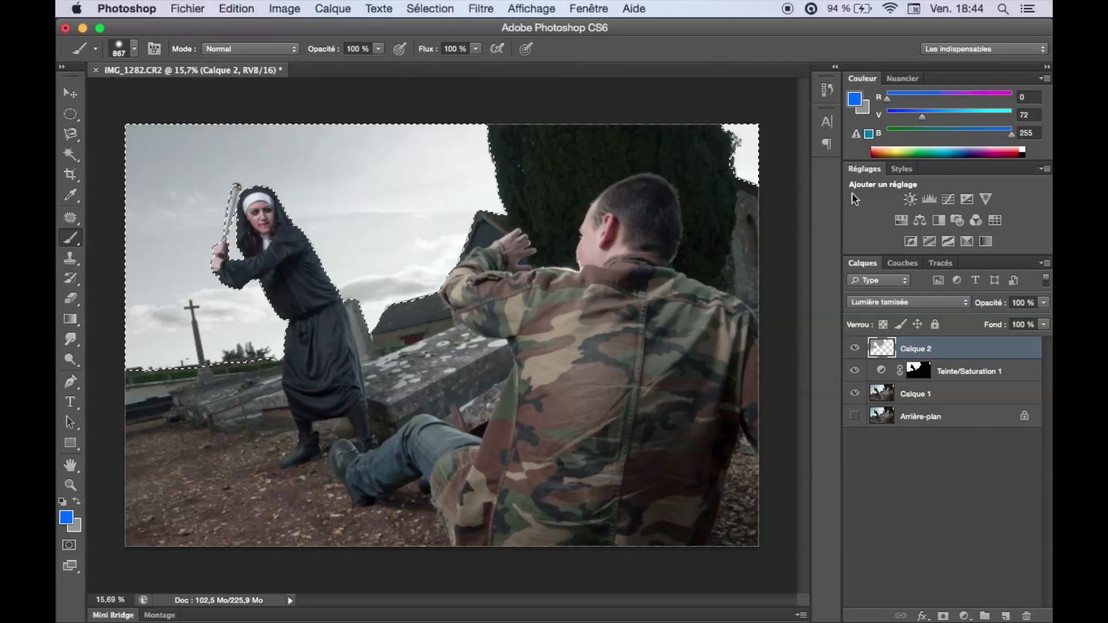
Darken the selected sky by painting black on Calque 2 with a large soft brush, deselect, and compare with the layer hidden.
key("d")
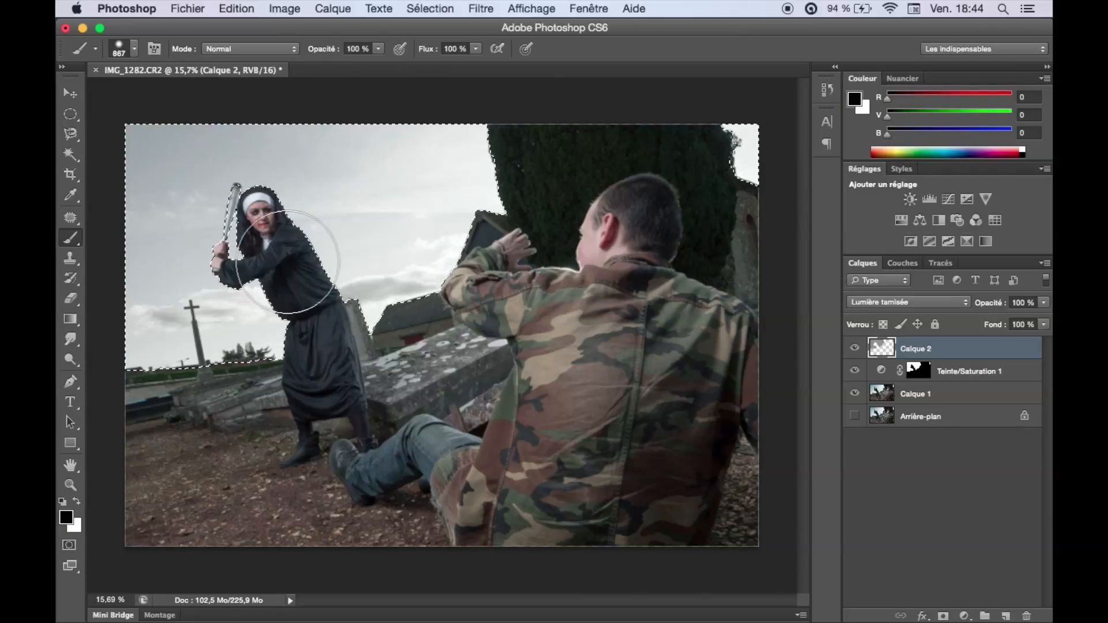
mouse_move(288, 262)
left_mouse_down()
mouse_move(388, 290)
mouse_move(479, 196)
mouse_move(471, 155)
mouse_move(87, 171)
mouse_move(396, 157)
mouse_move(134, 198)
mouse_move(233, 188)
mouse_move(158, 276)
mouse_move(150, 376)
mouse_move(242, 359)
mouse_move(108, 344)
mouse_move(740, 214)
mouse_move(455, 213)
left_mouse_up()
key("super+d")
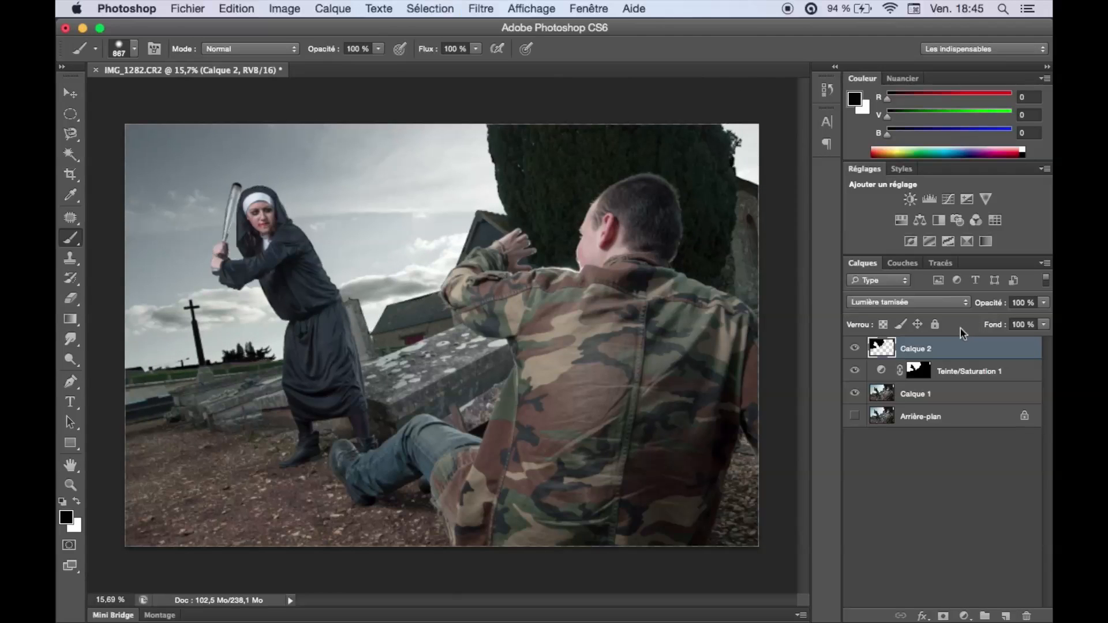
left_click(855, 348)
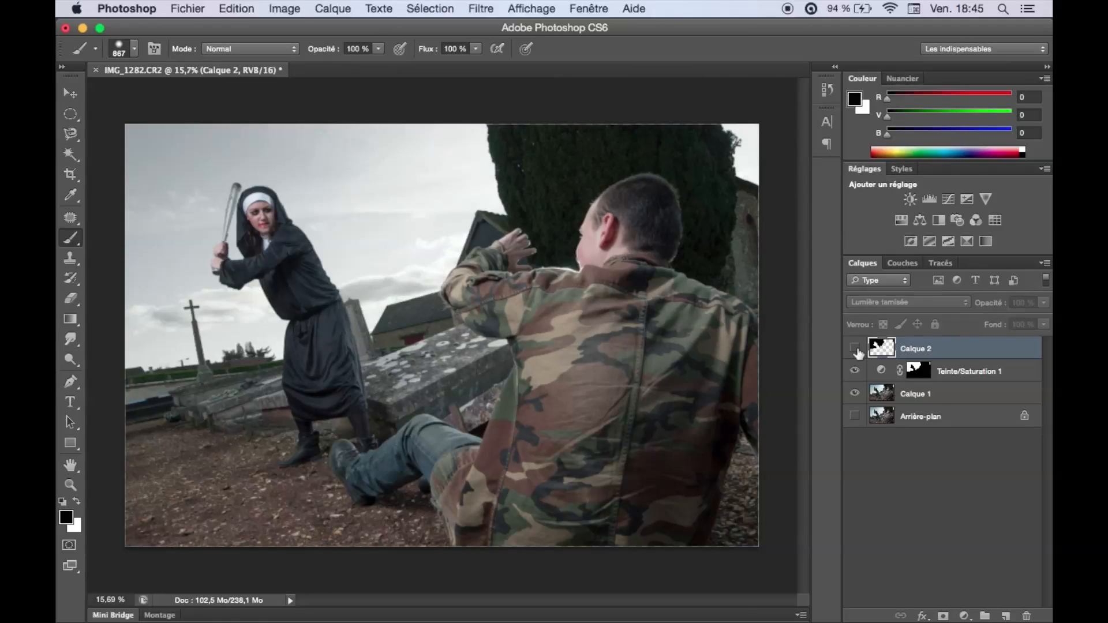
left_click(855, 349)
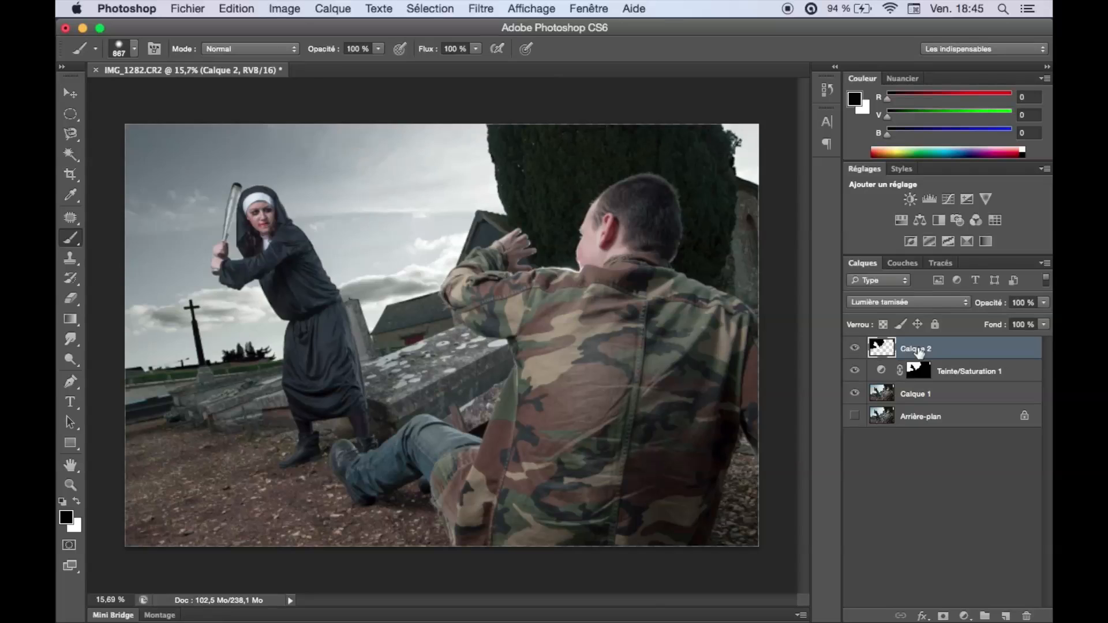
Try a duplicate of Calque 2 to darken the sky further, examine it around the nun, and delete the duplicate.
key("super+j")
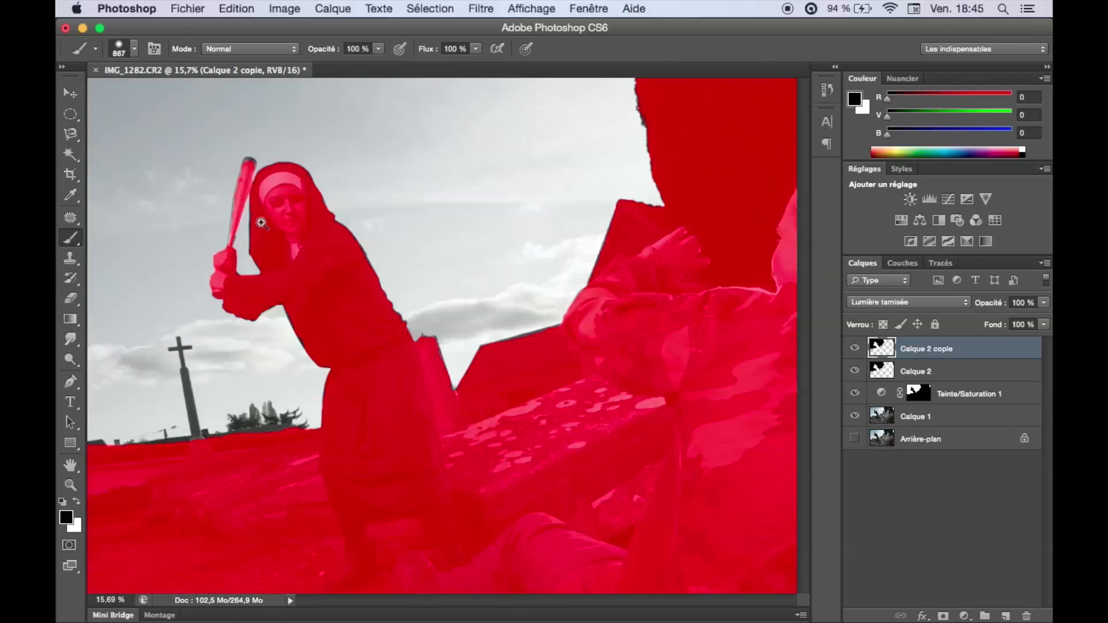
left_click(215, 238)
left_click_drag(290, 197, 318, 251)
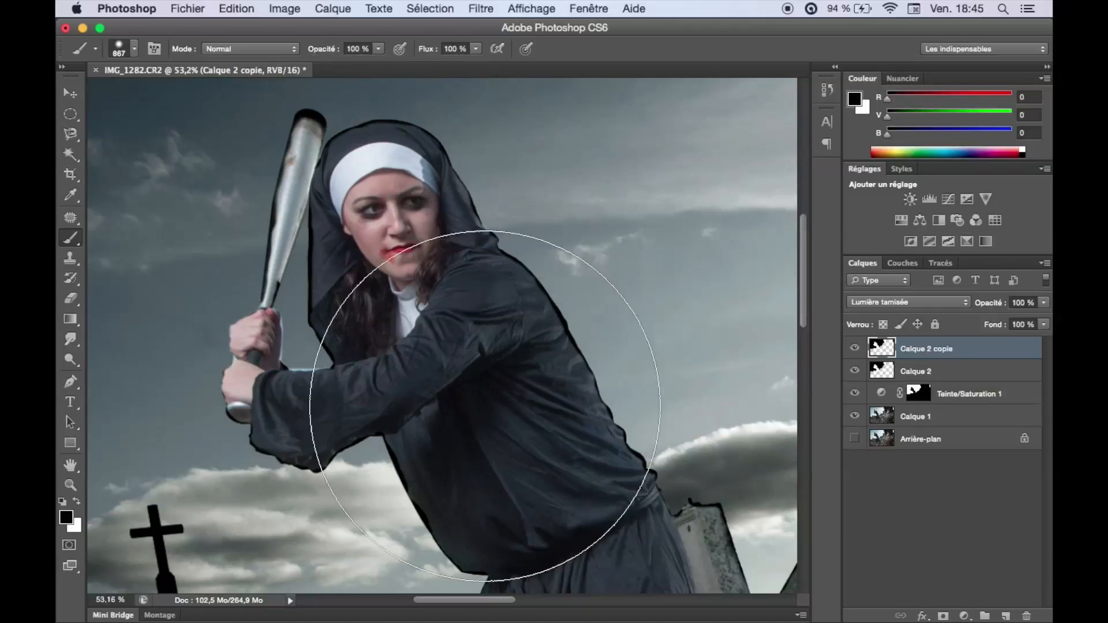
left_click_drag(524, 447, 597, 248)
left_click_drag(453, 243, 421, 453)
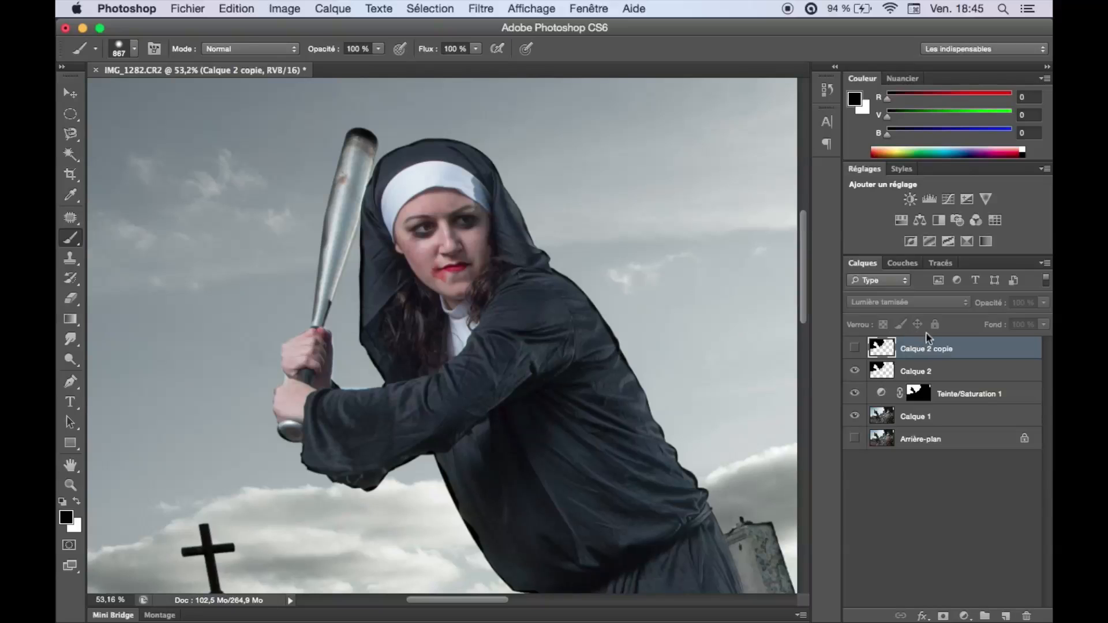
key("Delete")
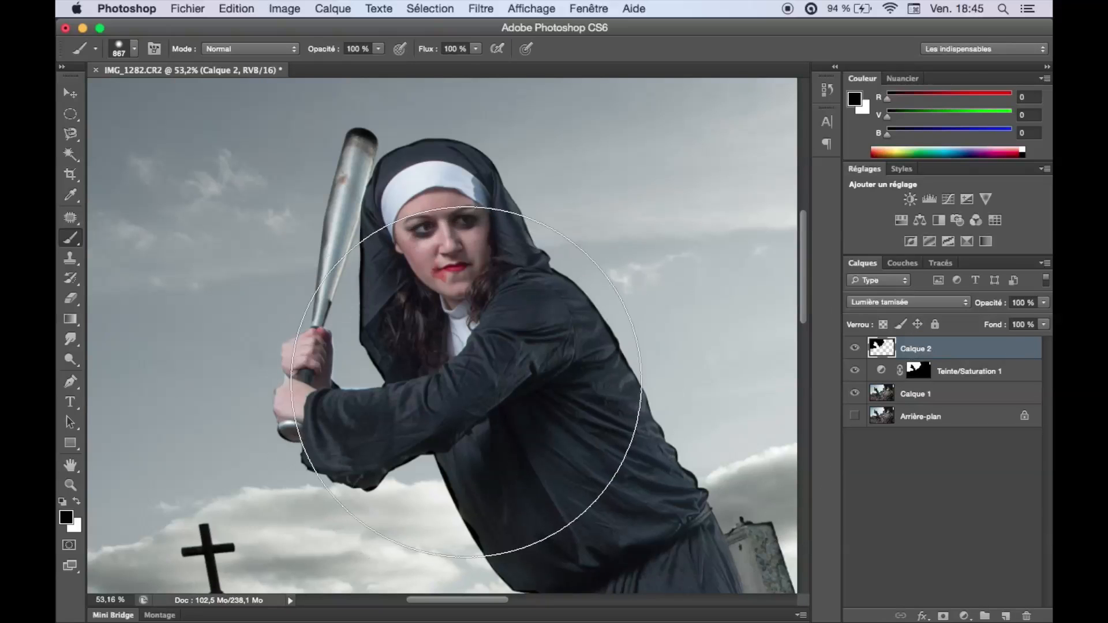
Add a white layer mask to Calque 2.
key("super+space")
left_click_drag(493, 426, 458, 418)
mouse_move(445, 478)
left_mouse_down()
mouse_move(444, 376)
mouse_move(506, 278)
left_mouse_up()
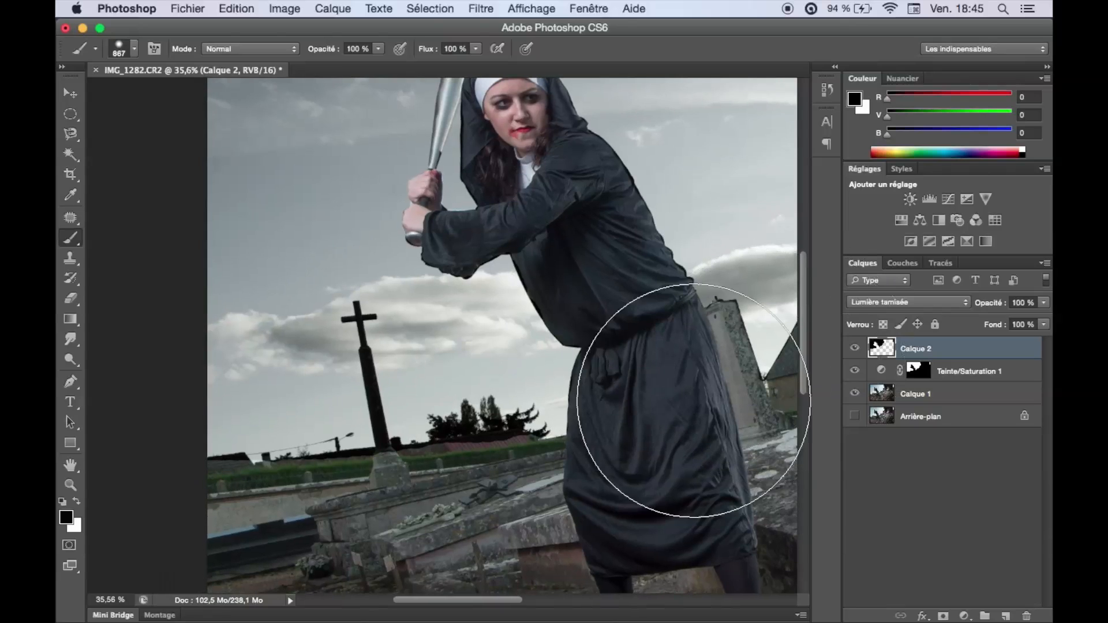
mouse_move(929, 585)
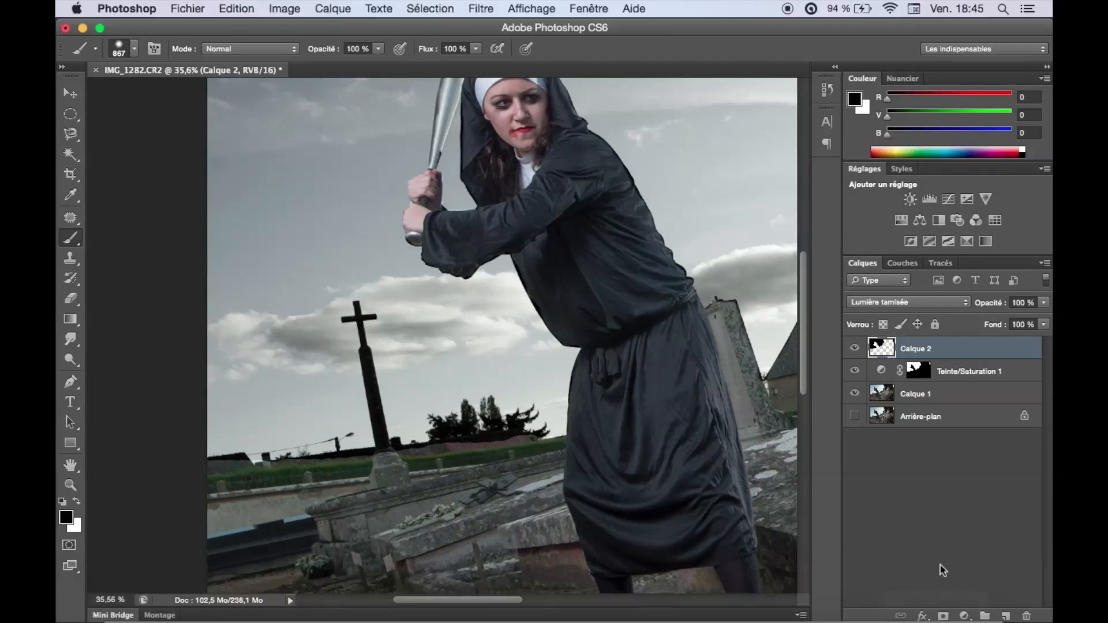
left_click(943, 616)
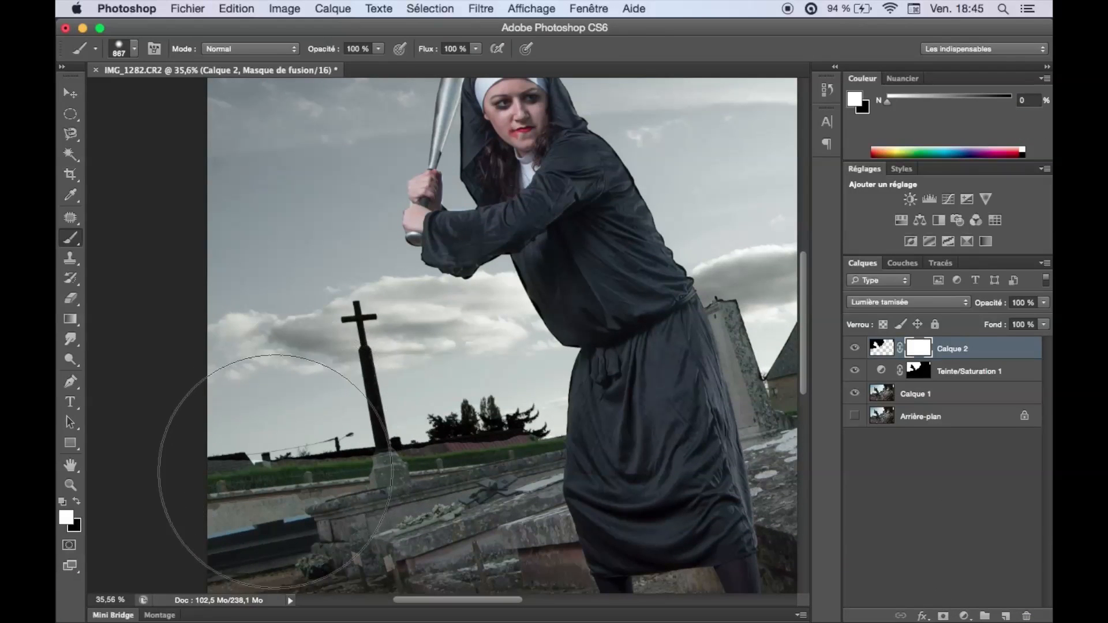
Paint black on Calque 2's mask with a small soft brush along the horizon, rooftops and stone cross to remove the sky darkening there.
mouse_move(259, 470)
left_mouse_down()
mouse_move(198, 473)
mouse_move(265, 456)
left_mouse_up()
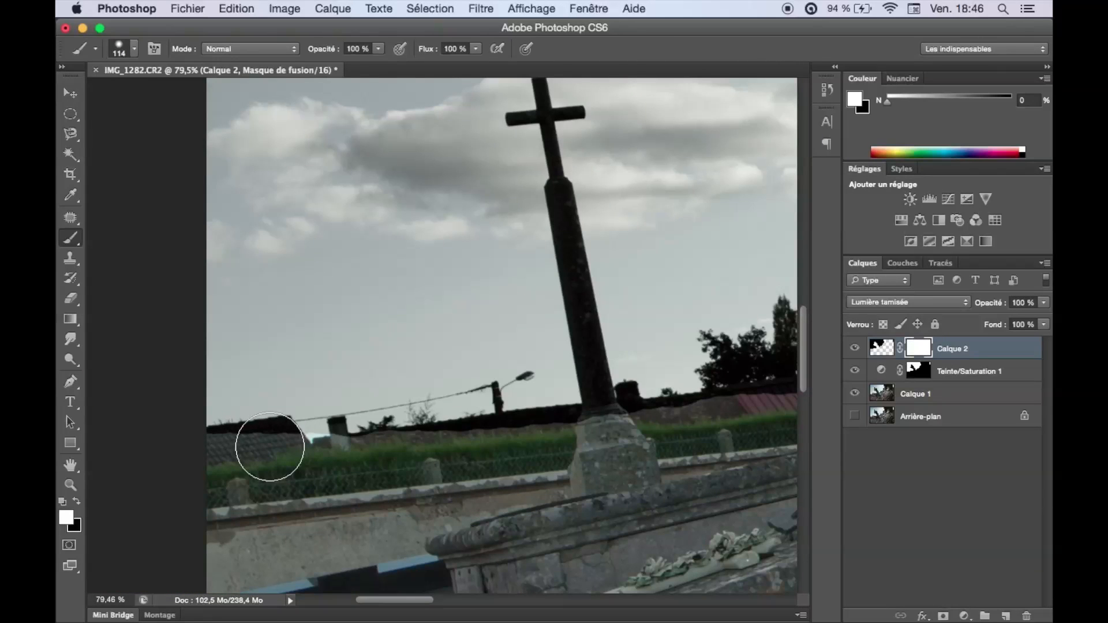
key("x")
mouse_move(277, 434)
left_mouse_down()
mouse_move(257, 448)
mouse_move(608, 428)
left_mouse_up()
left_click_drag(635, 369, 307, 521)
left_click_drag(398, 537, 474, 510)
mouse_move(676, 300)
left_mouse_down()
mouse_move(571, 287)
mouse_move(601, 457)
left_mouse_up()
left_click_drag(316, 231, 344, 448)
mouse_move(358, 359)
left_mouse_down()
mouse_move(333, 358)
mouse_move(355, 296)
left_mouse_up()
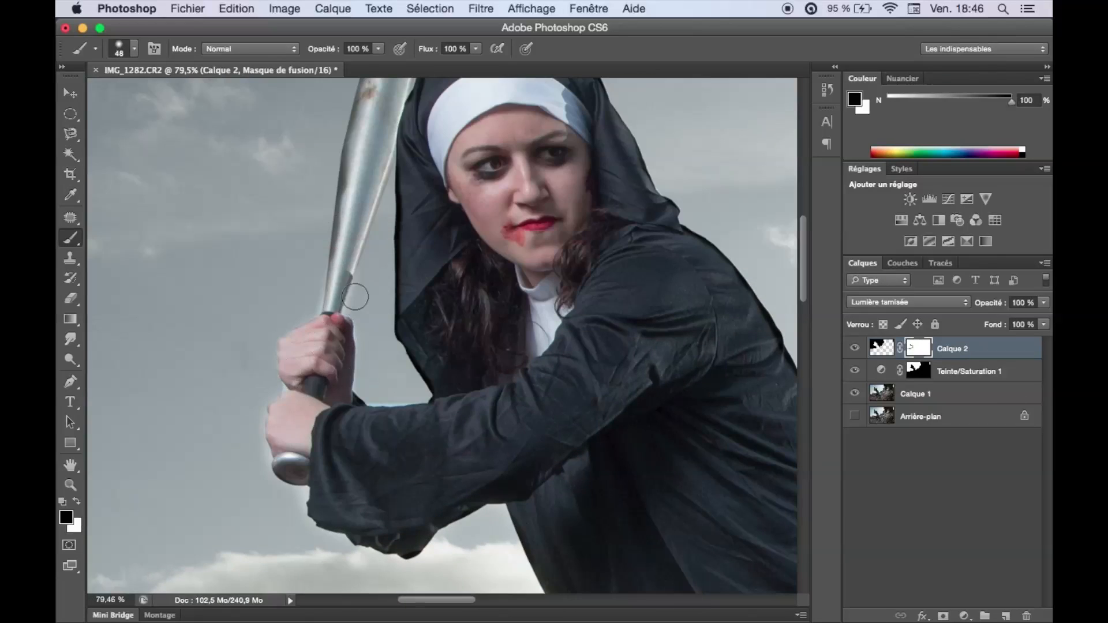
Refine Calque 2's mask around the nun's bat, hands, veil and sleeves, alternating black and white with the 48 px brush.
left_click_drag(369, 231, 388, 461)
left_click_drag(430, 254, 363, 480)
key("x")
left_click_drag(383, 244, 362, 494)
key("x")
left_click_drag(448, 300, 484, 284)
left_click_drag(461, 375, 367, 266)
left_click_drag(322, 300, 371, 513)
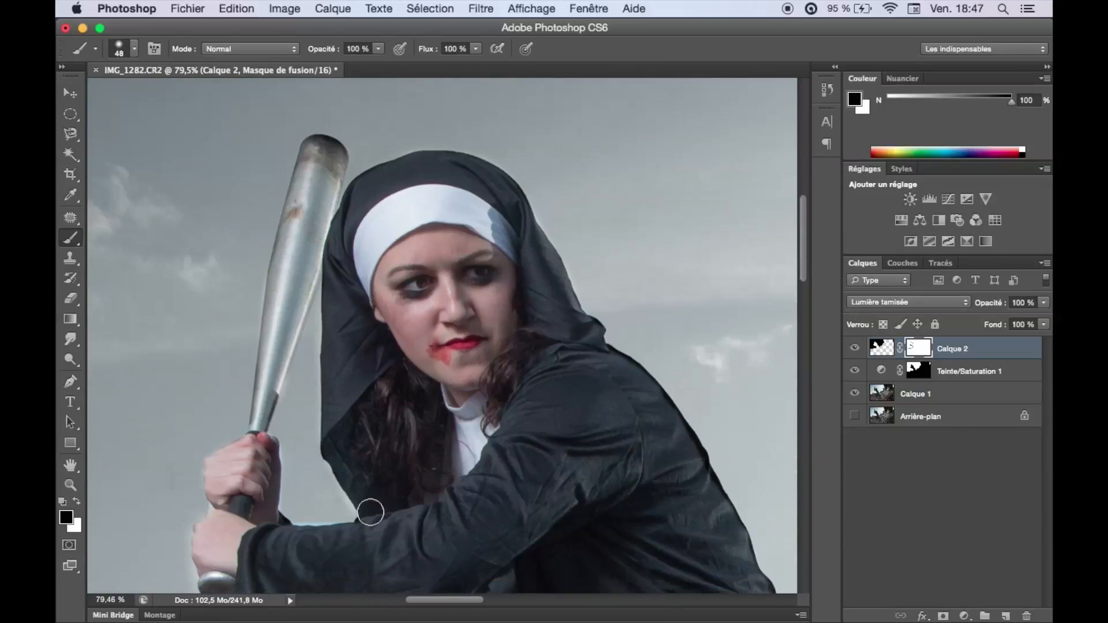
Clean up Calque 2's mask along the large tree, the chapel roof and the man's raised hand.
scroll(370, 513, "right", 15)
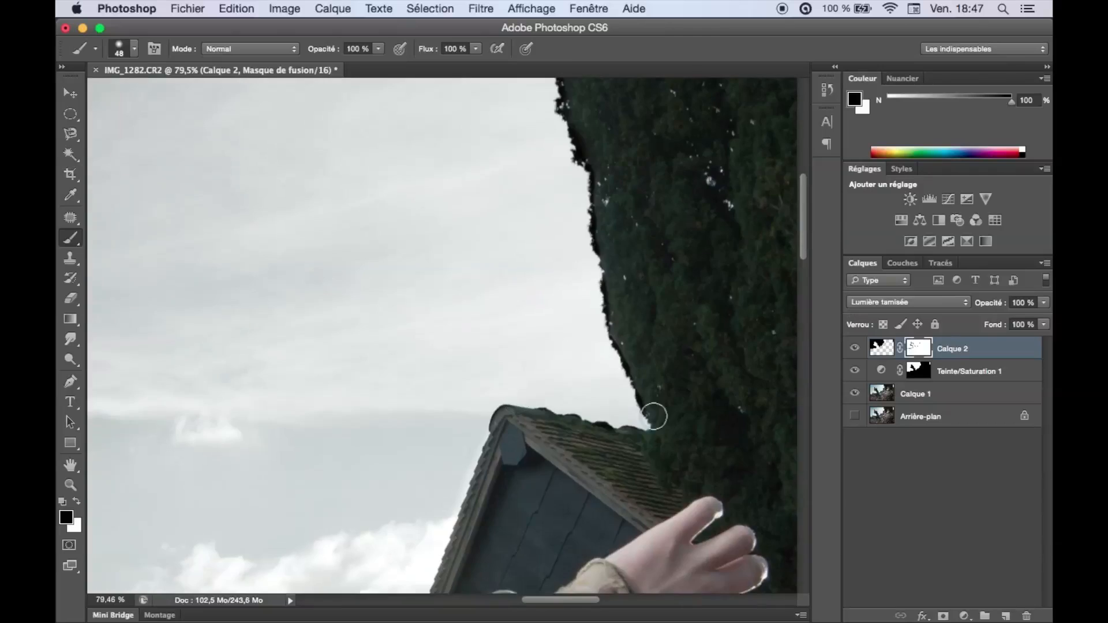
scroll(654, 416, "down", 10)
scroll(162, 335, "up", 10)
left_click_drag(318, 357, 363, 514)
left_click_drag(324, 295, 305, 195)
left_click_drag(274, 229, 347, 222)
key("x")
mouse_move(347, 294)
left_mouse_down()
mouse_move(383, 488)
mouse_move(343, 272)
left_mouse_up()
Duplicate the masked Calque 2 to deepen the sky darkening.
key("super+0")
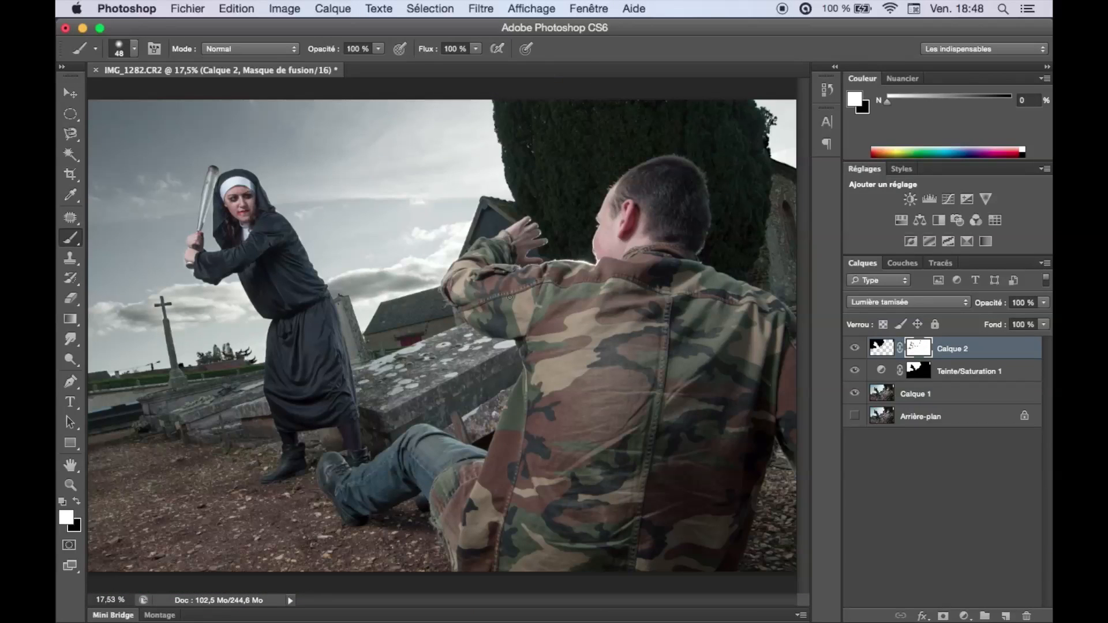
left_click(884, 353)
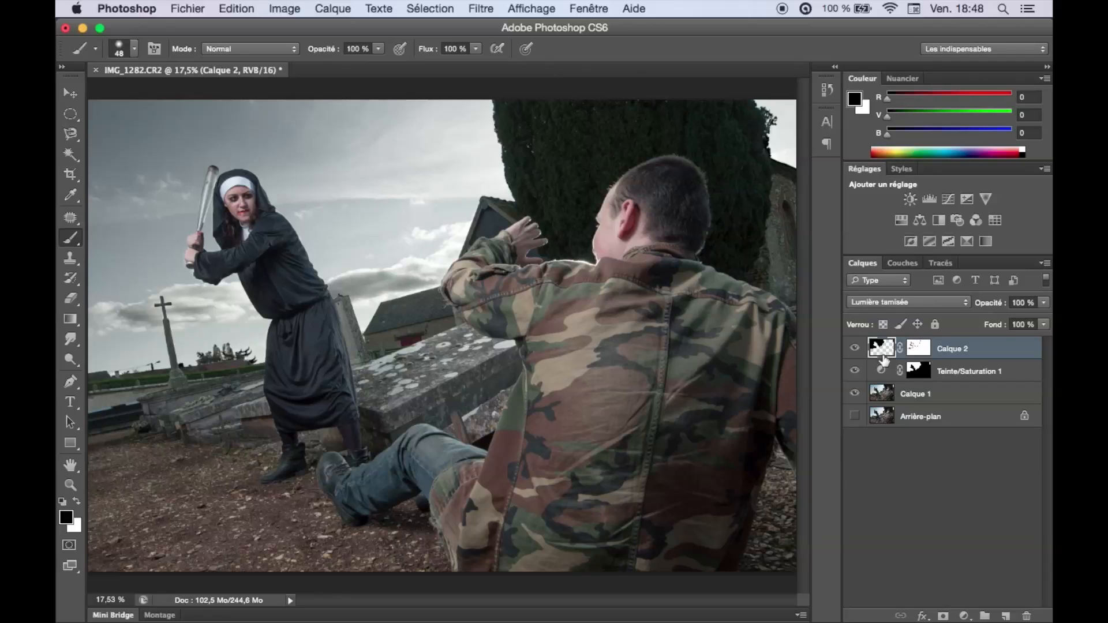
key("super+j")
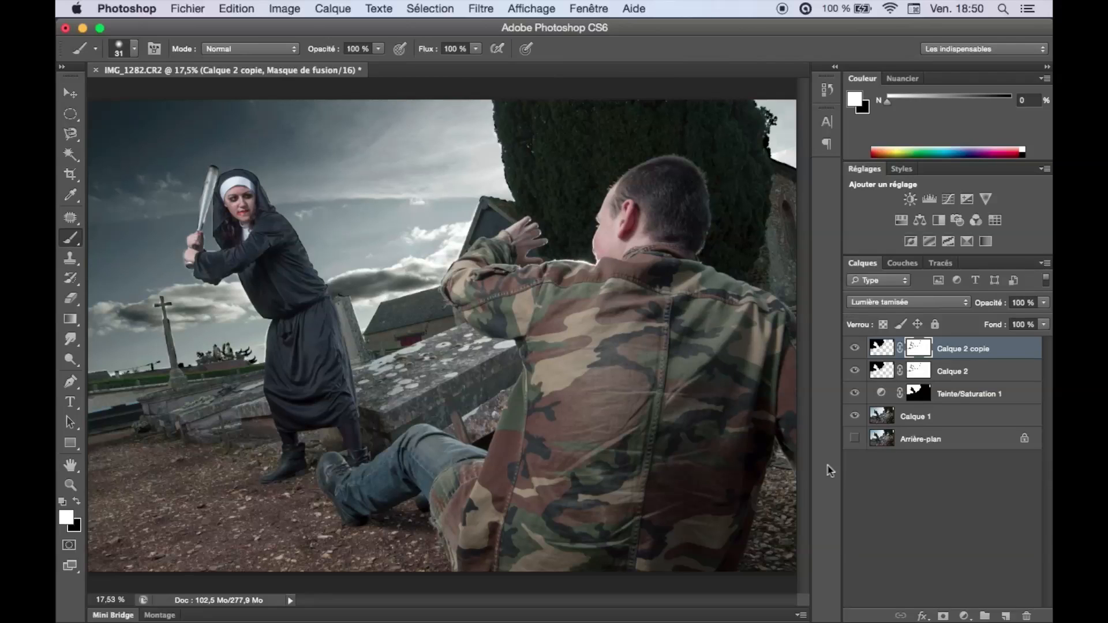
Add a Courbes adjustment layer with an S-curve (181 to 204, 71 to 51) and set its opacity to 14 %.
left_click(964, 616)
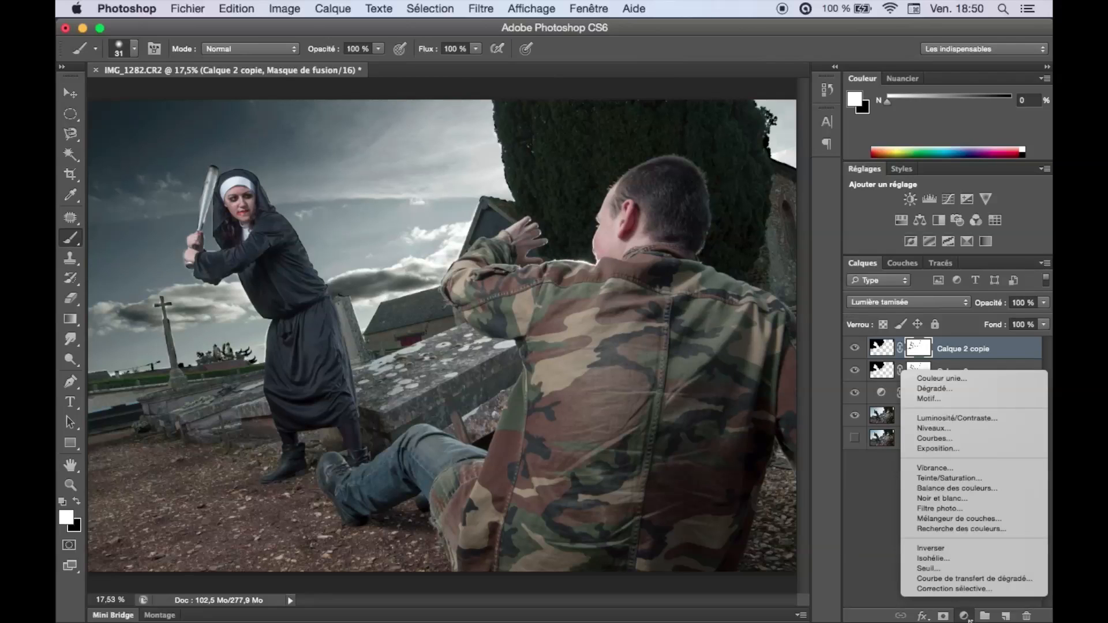
left_click(949, 440)
left_click_drag(625, 270, 622, 260)
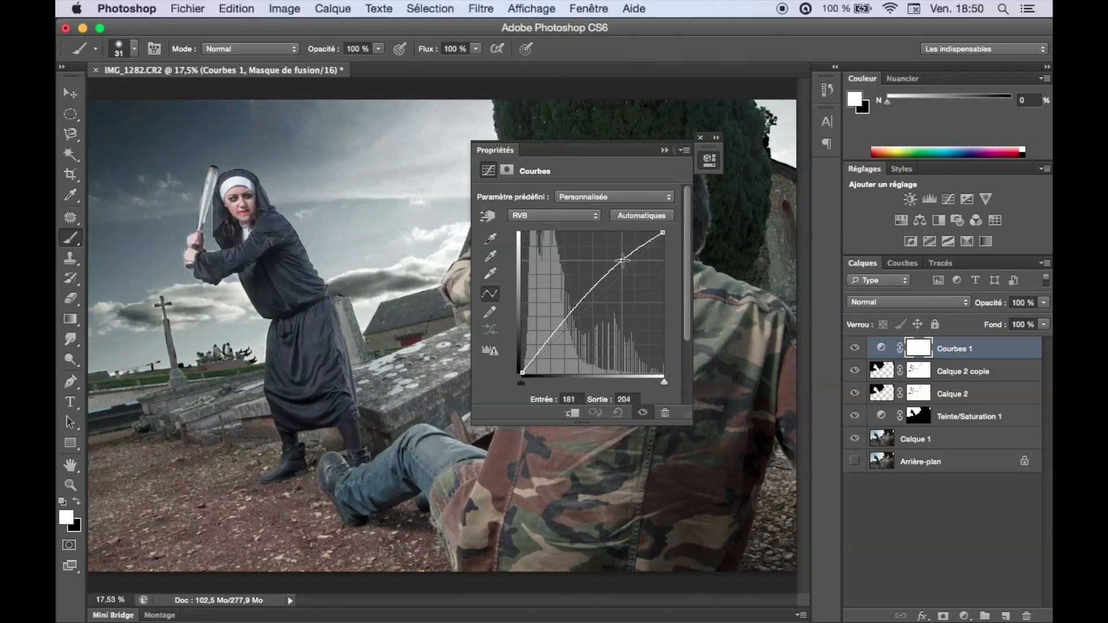
left_click_drag(563, 327, 563, 344)
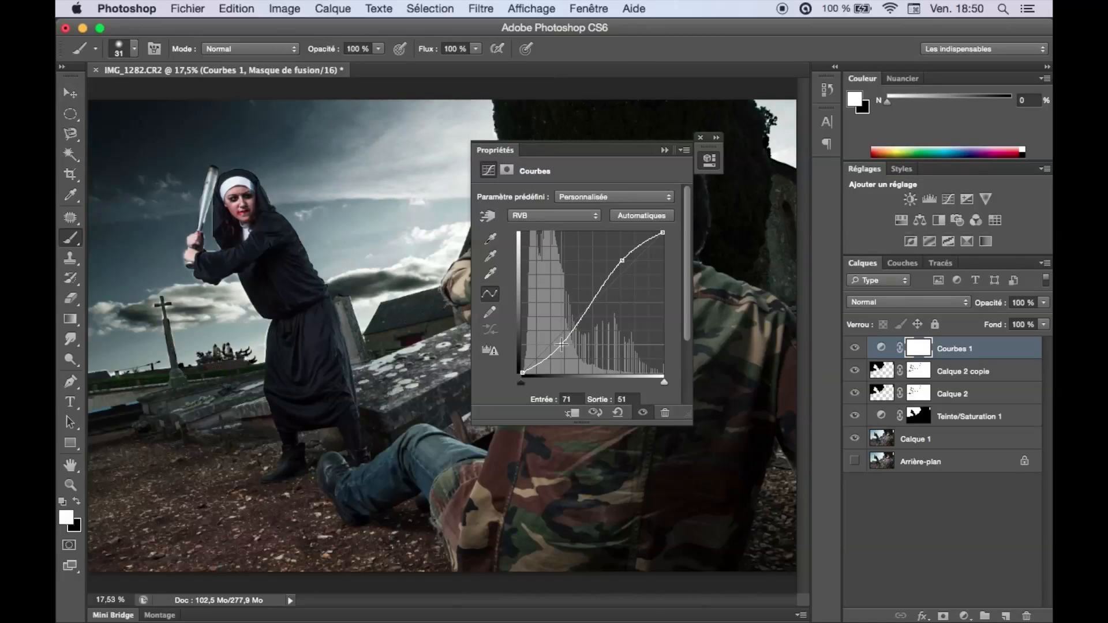
left_click(665, 150)
left_click(909, 303)
left_click(920, 462)
left_click(909, 302)
left_click(909, 142)
left_click_drag(991, 303, 710, 311)
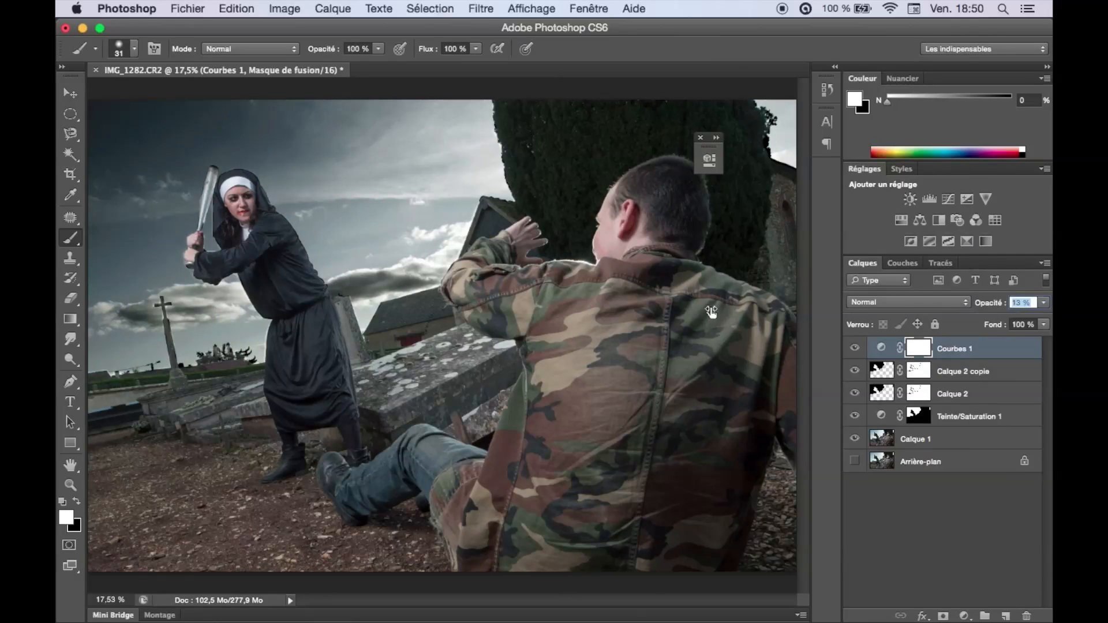
Add a second Courbes adjustment layer and raise its midtones slightly to brighten the whole image.
left_click(962, 616)
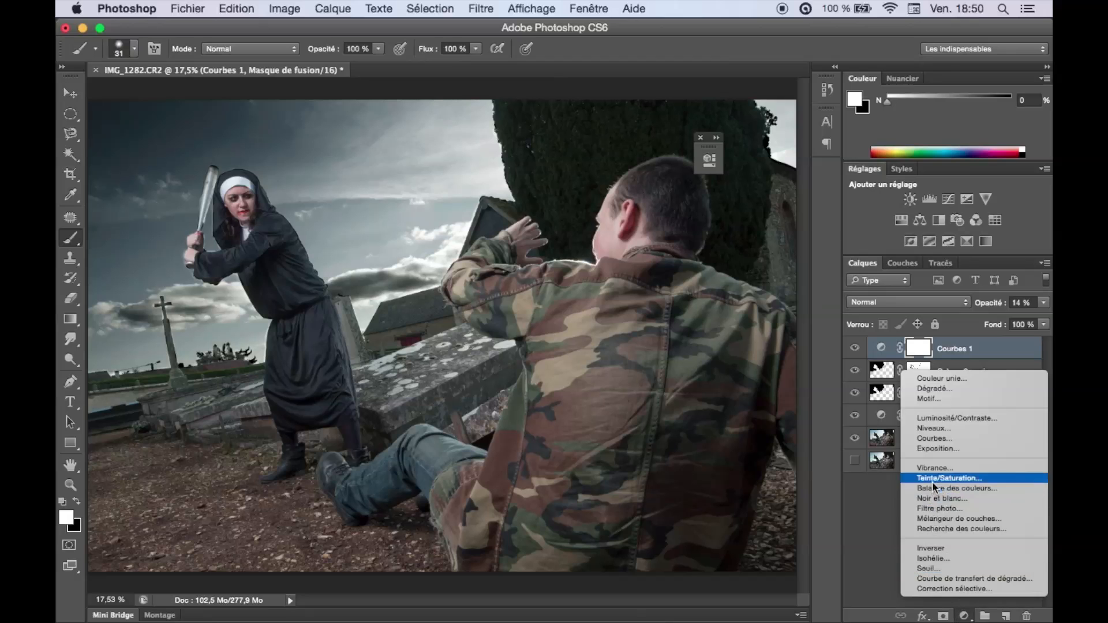
left_click(943, 438)
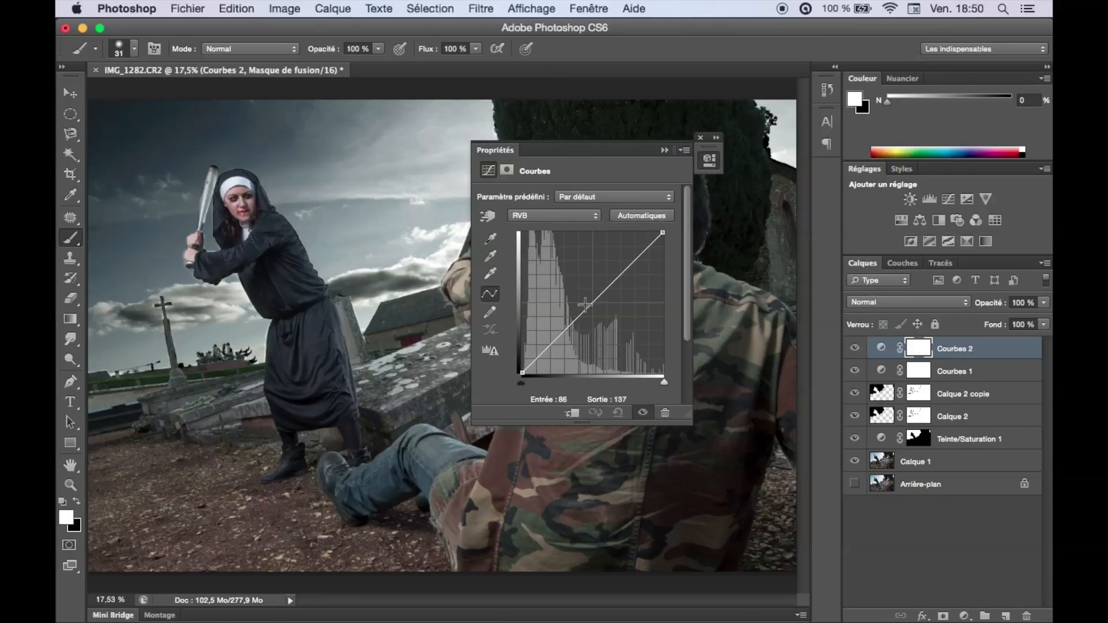
left_click_drag(594, 300, 593, 284)
left_click(664, 149)
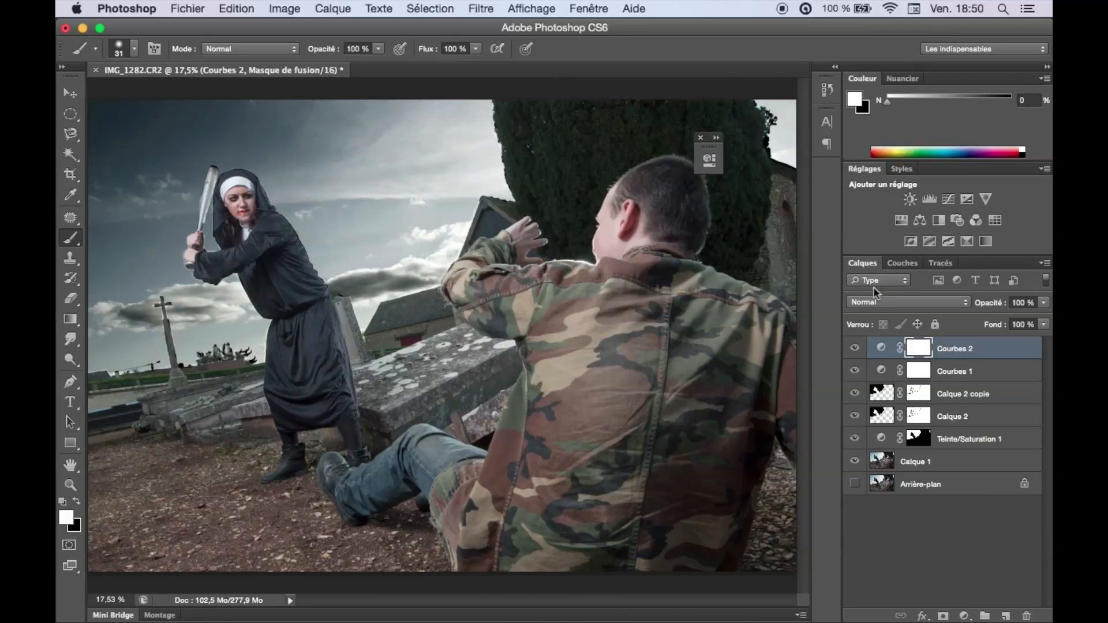
left_click(701, 137)
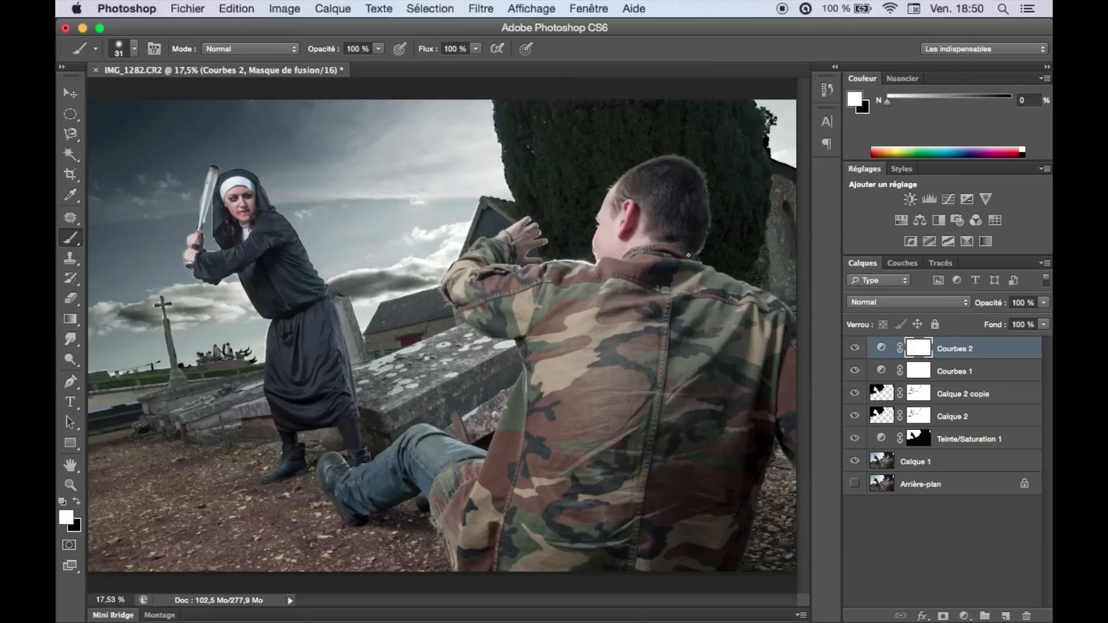
Add a third Courbes adjustment layer that darkens the image and invert its mask to black.
left_click(964, 615)
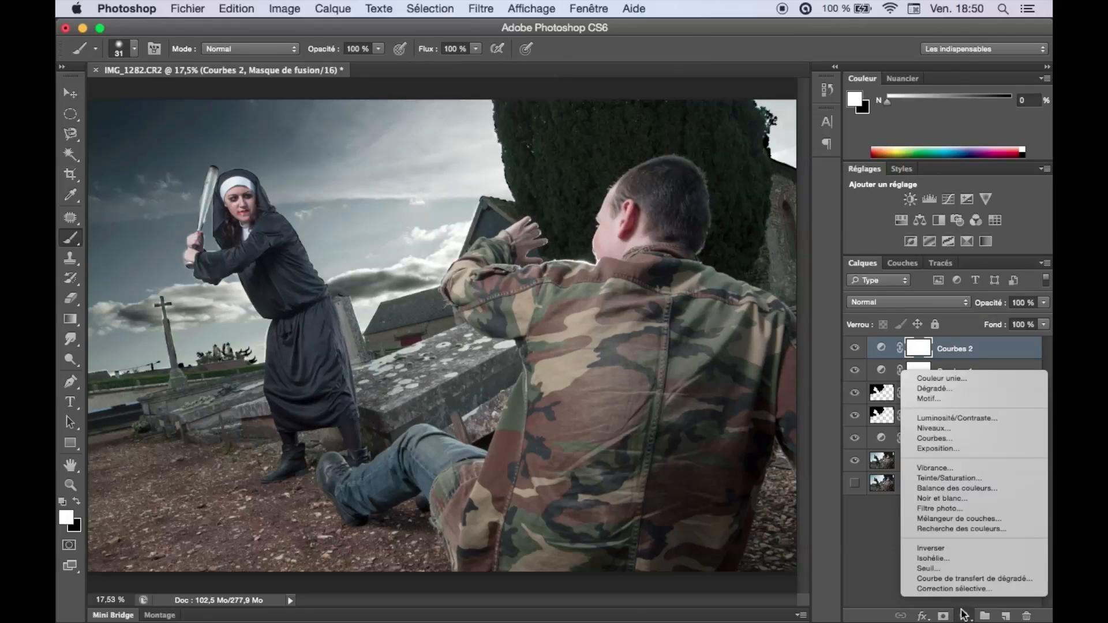
left_click(952, 439)
left_click_drag(599, 151, 300, 133)
mouse_move(294, 287)
left_mouse_down()
mouse_move(305, 292)
mouse_move(304, 279)
left_mouse_up()
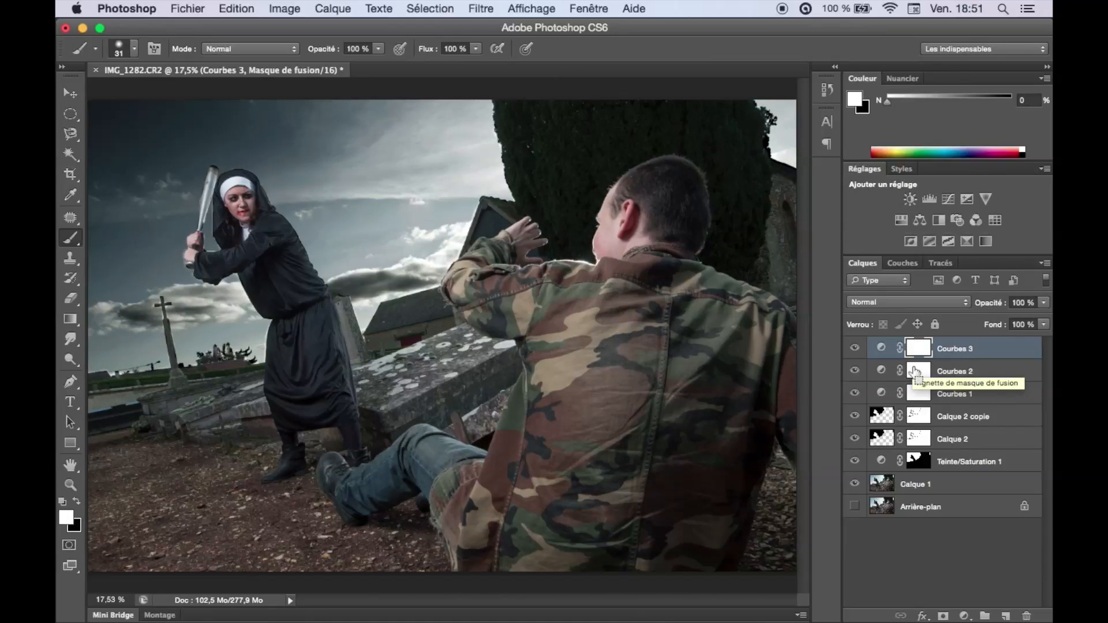
key("super+i")
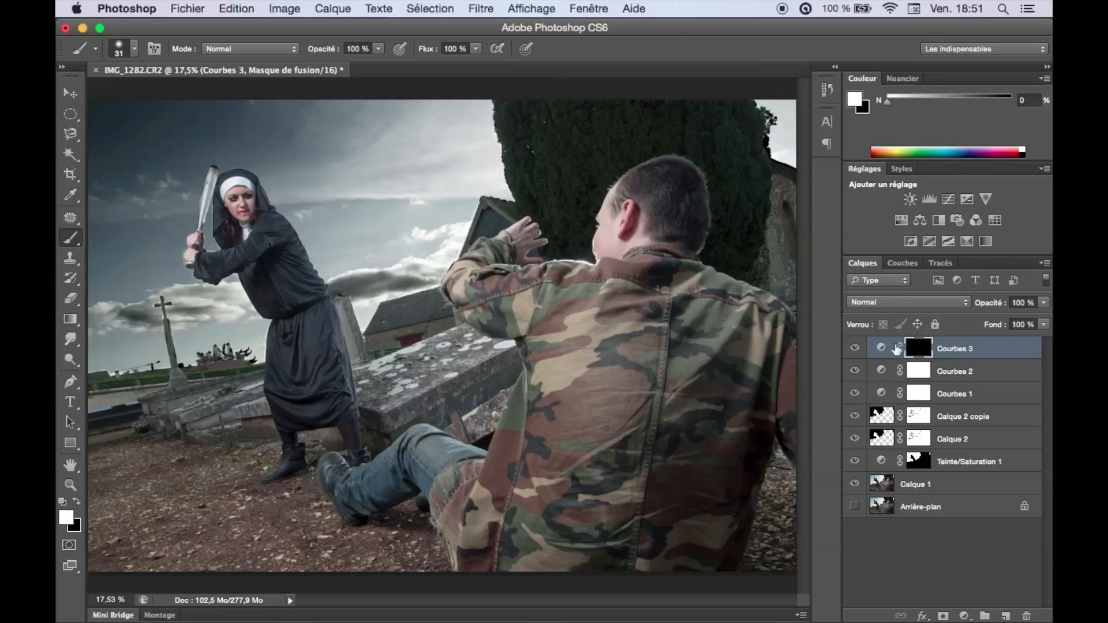
Paint white on the Courbes 3 mask over the man's head and camouflage jacket with a soft brush of about 268 px.
left_click_drag(598, 268, 610, 267)
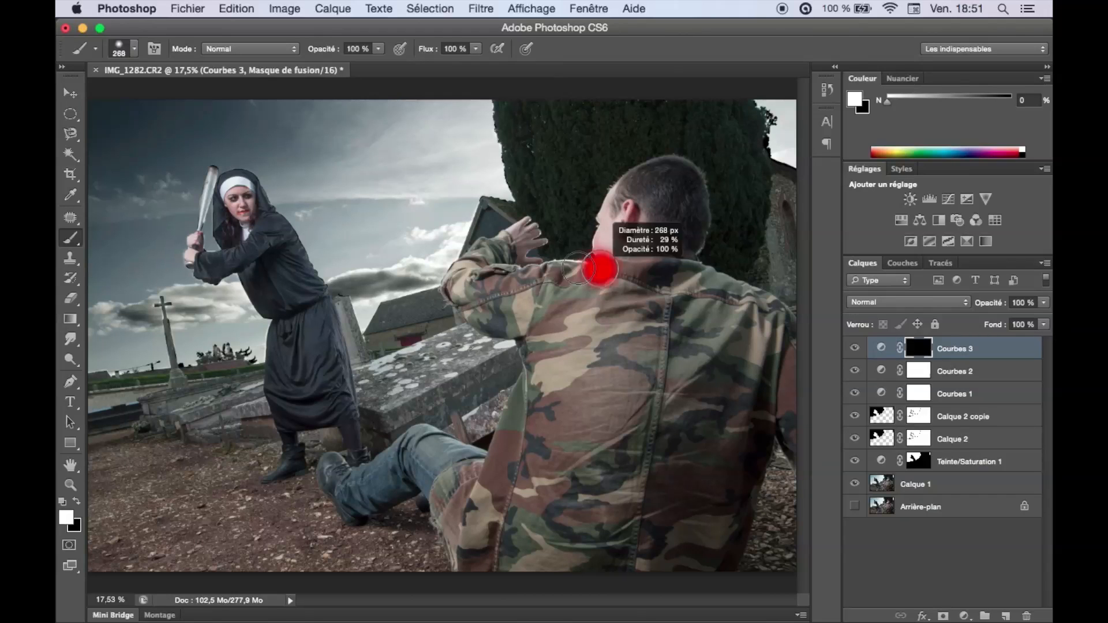
mouse_move(640, 189)
left_mouse_down()
mouse_move(683, 177)
mouse_move(686, 224)
left_mouse_up()
key("x")
key("x")
left_click_drag(626, 274, 777, 358)
left_click_drag(661, 374, 703, 375)
mouse_move(728, 472)
left_mouse_down()
mouse_move(560, 331)
mouse_move(505, 309)
left_mouse_up()
mouse_move(476, 301)
left_mouse_down()
mouse_move(527, 324)
mouse_move(477, 456)
left_mouse_up()
mouse_move(471, 334)
left_mouse_down()
mouse_move(427, 336)
mouse_move(413, 433)
left_mouse_up()
Extend the white painting on the Courbes 3 mask to the man's arm and legs, and compare with the layer hidden.
left_click_drag(531, 347, 542, 186)
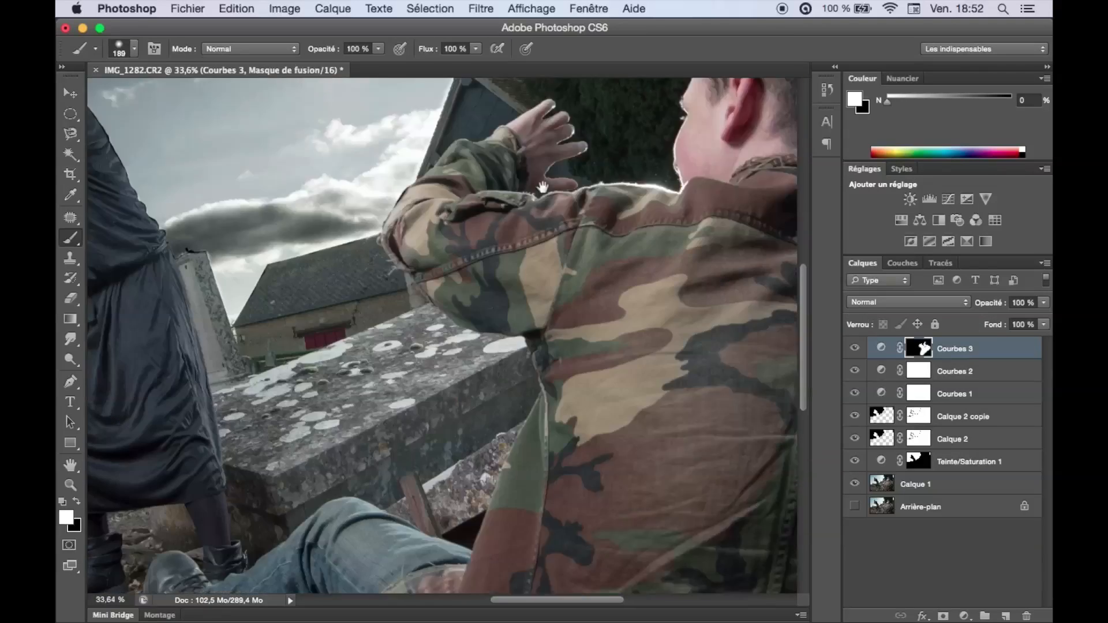
left_click_drag(542, 520, 537, 184)
left_click_drag(517, 226, 613, 411)
mouse_move(562, 398)
left_mouse_down()
mouse_move(546, 252)
mouse_move(526, 252)
left_mouse_up()
left_click_drag(422, 219, 356, 283)
key("super+0")
left_click(854, 348)
left_click(854, 348)
left_click(854, 348)
left_click(855, 348)
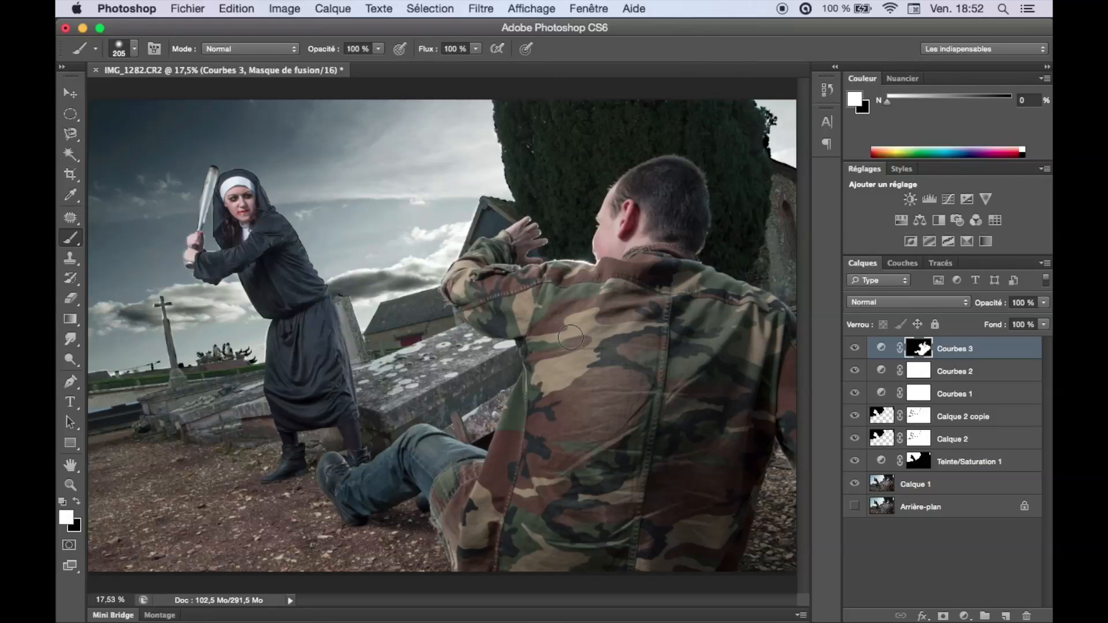
Create a blank 1920 x 1080 px document and stamp a black dot on it with a soft 242 px brush.
key("super+n")
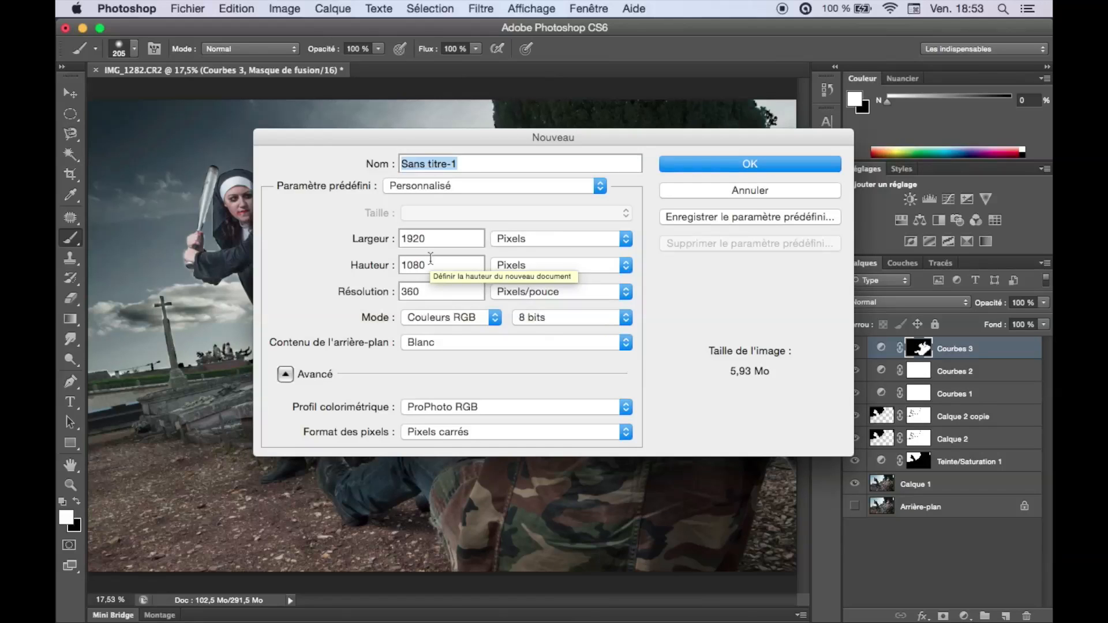
left_click(715, 167)
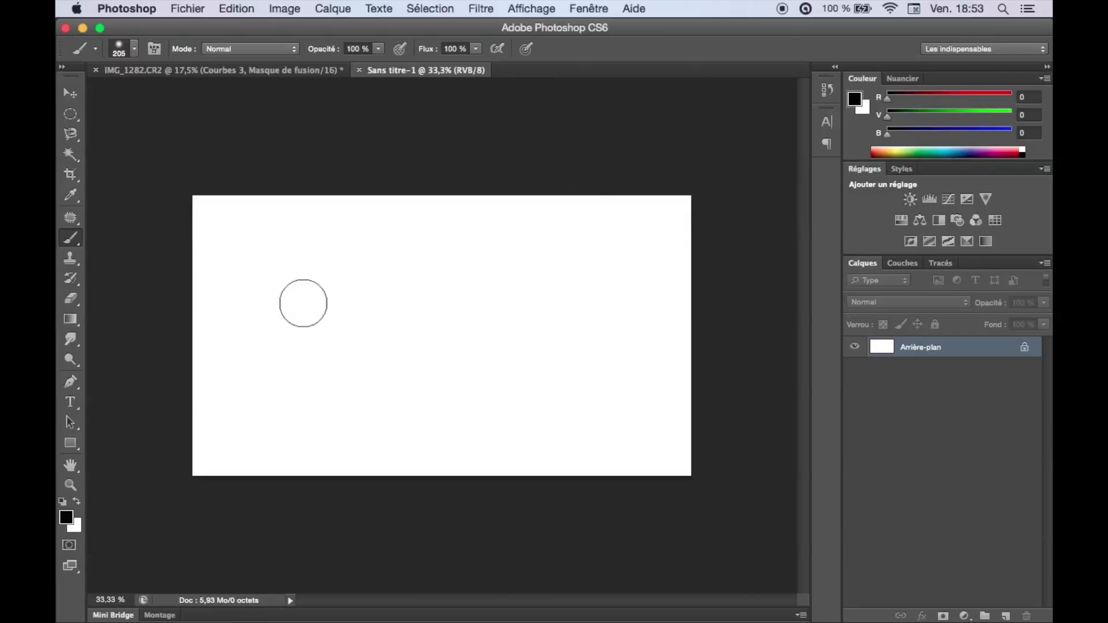
mouse_move(296, 310)
left_mouse_down("ctrl+alt")
mouse_move(335, 310)
mouse_move(300, 356)
mouse_move(297, 495)
mouse_move(296, 475)
mouse_move(276, 473)
left_mouse_up("ctrl+alt")
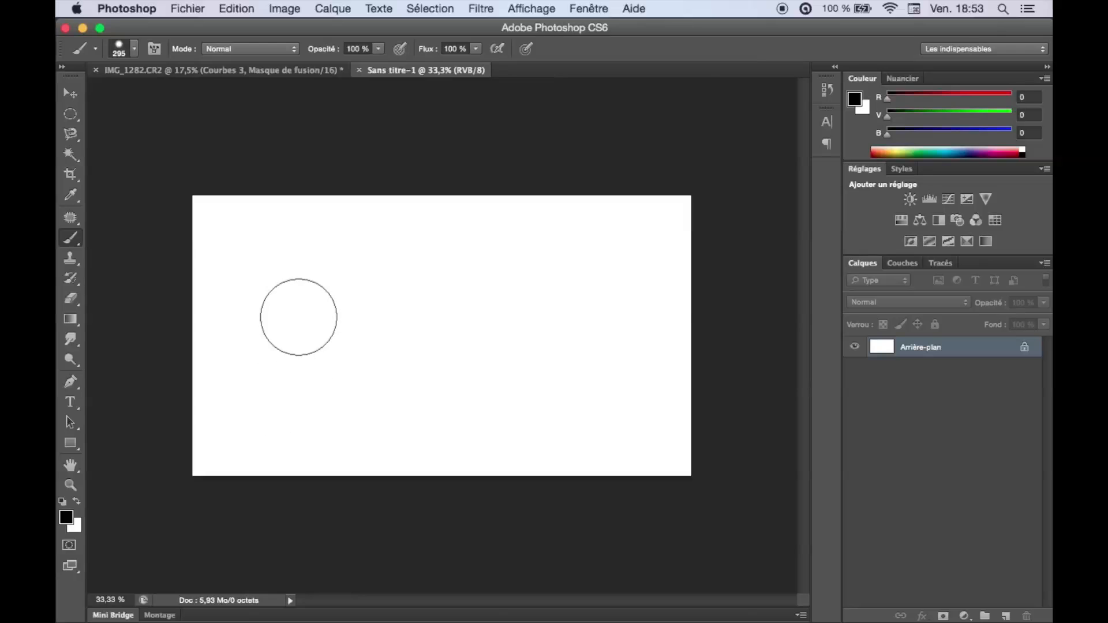
left_click_drag(297, 335, 294, 335, "ctrl+alt")
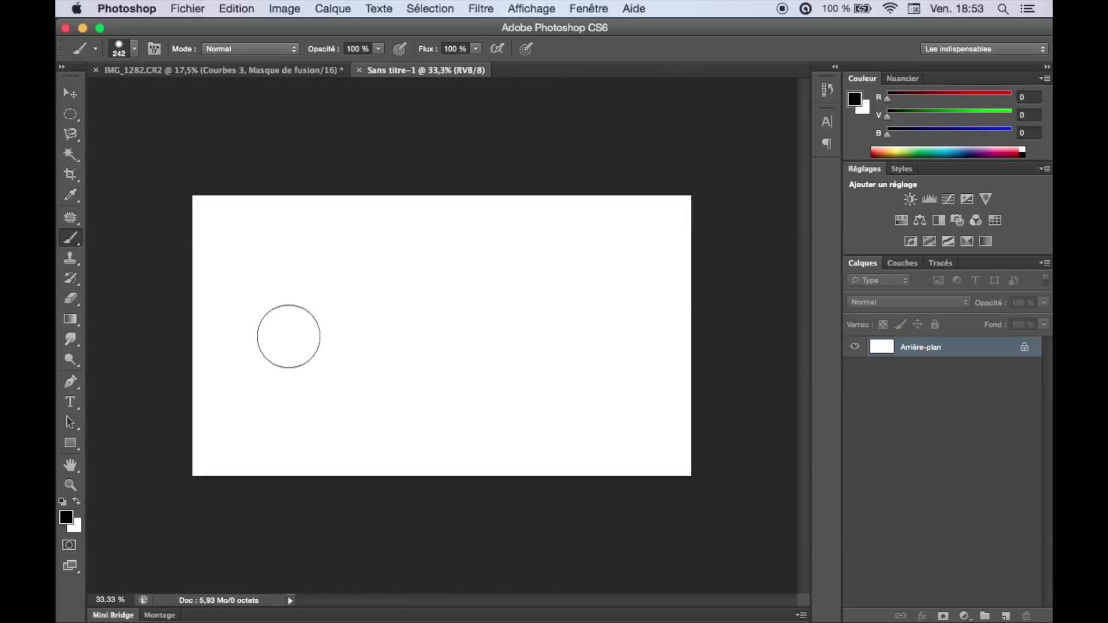
left_click(287, 323)
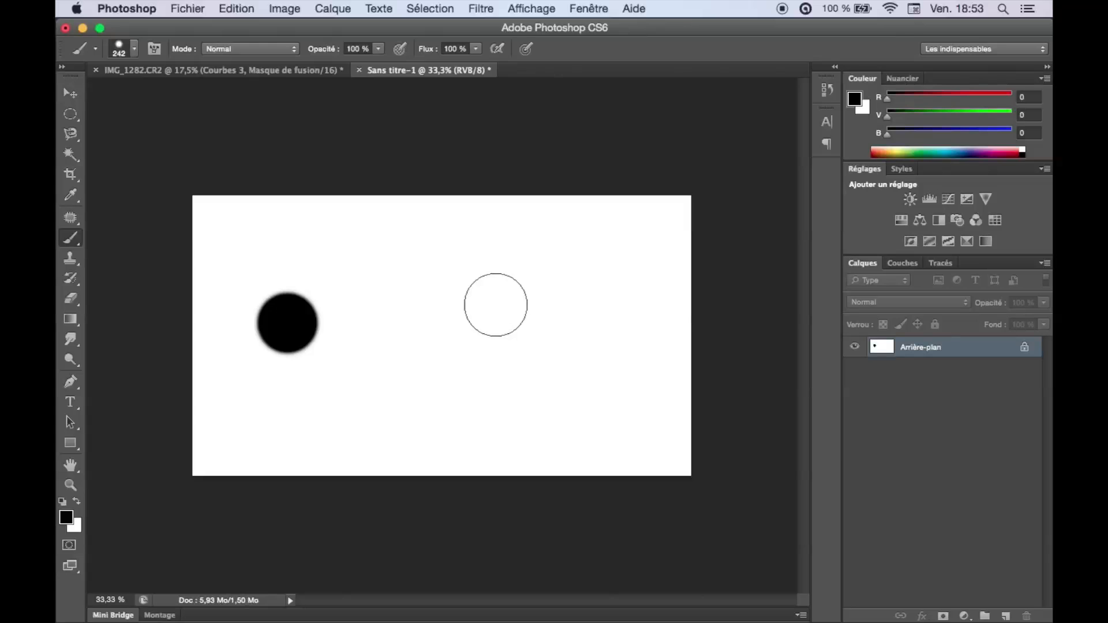
Apply the Soufflerie filter to the dot with the Soufflerie effect and Droite origin, and repeat it for stronger streaks.
left_click(487, 9)
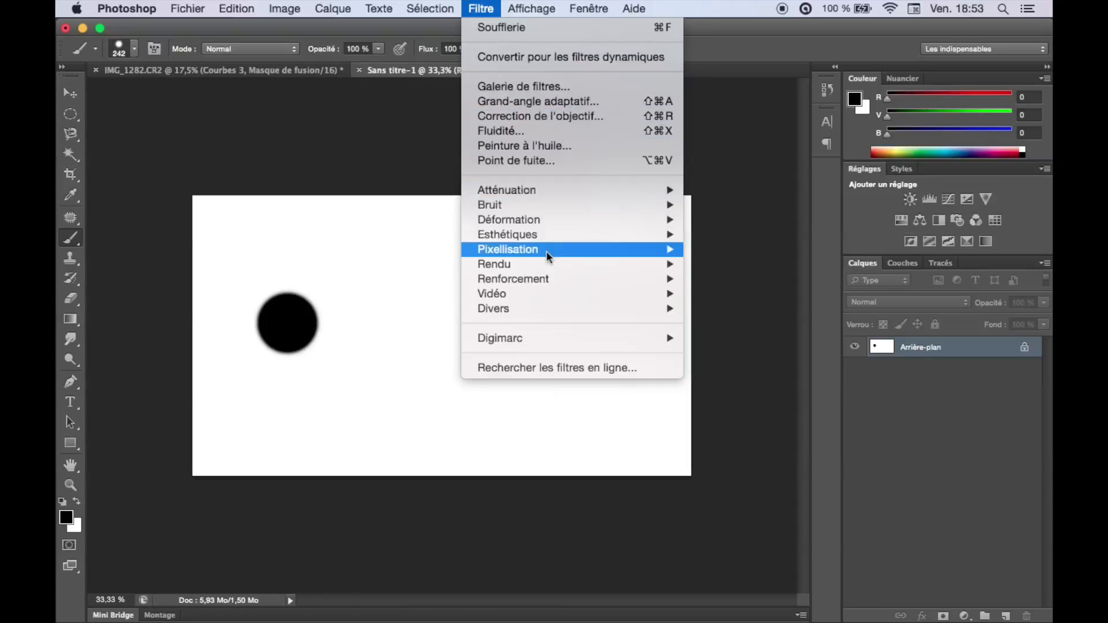
mouse_move(585, 246)
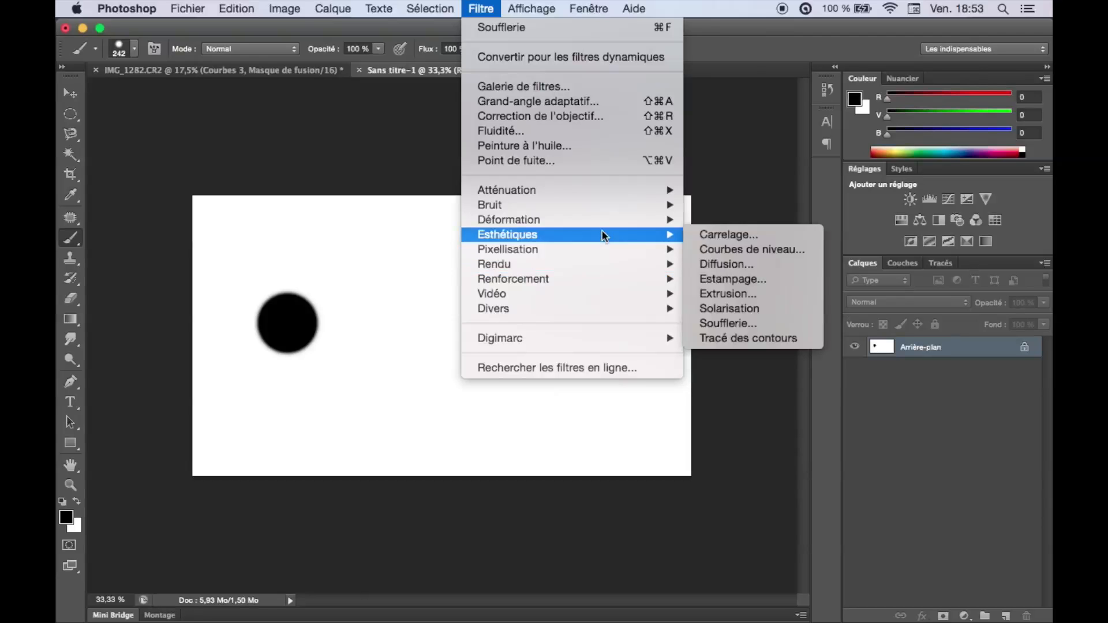
left_click(729, 323)
left_click_drag(803, 283, 884, 285)
left_click_drag(808, 259, 965, 290)
left_click_drag(776, 240, 897, 239)
left_click_drag(854, 217, 828, 230)
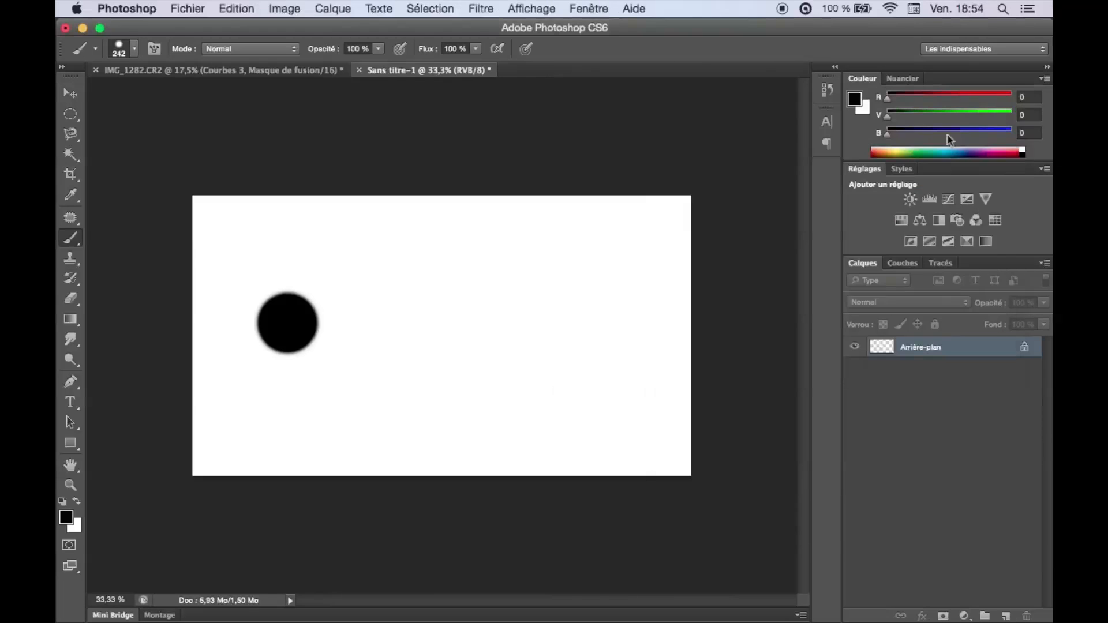
left_click(481, 9)
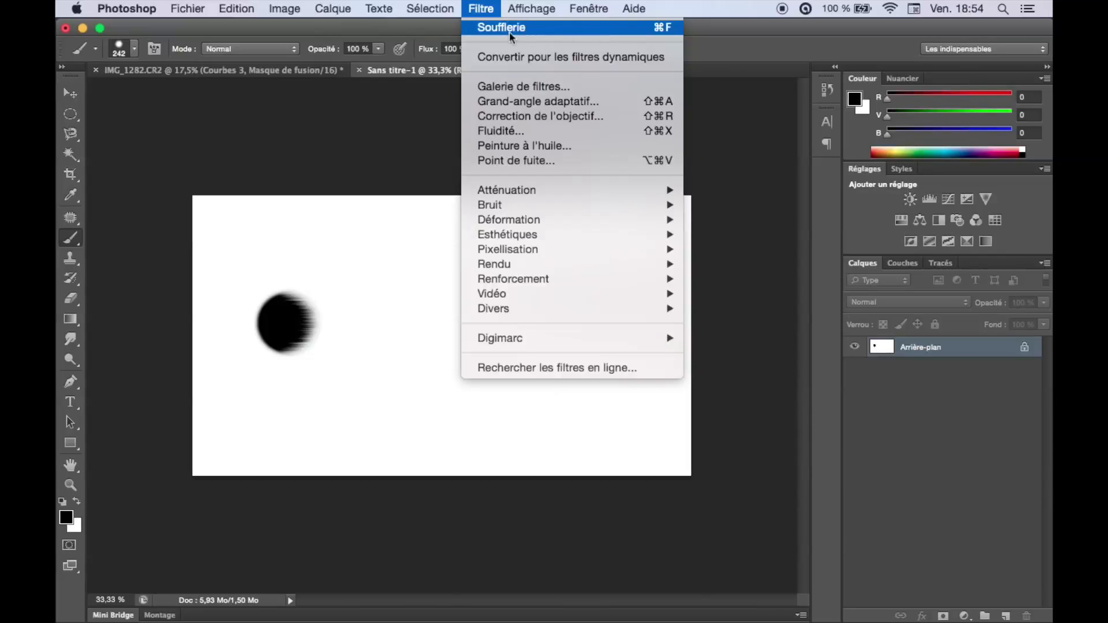
left_click(574, 27)
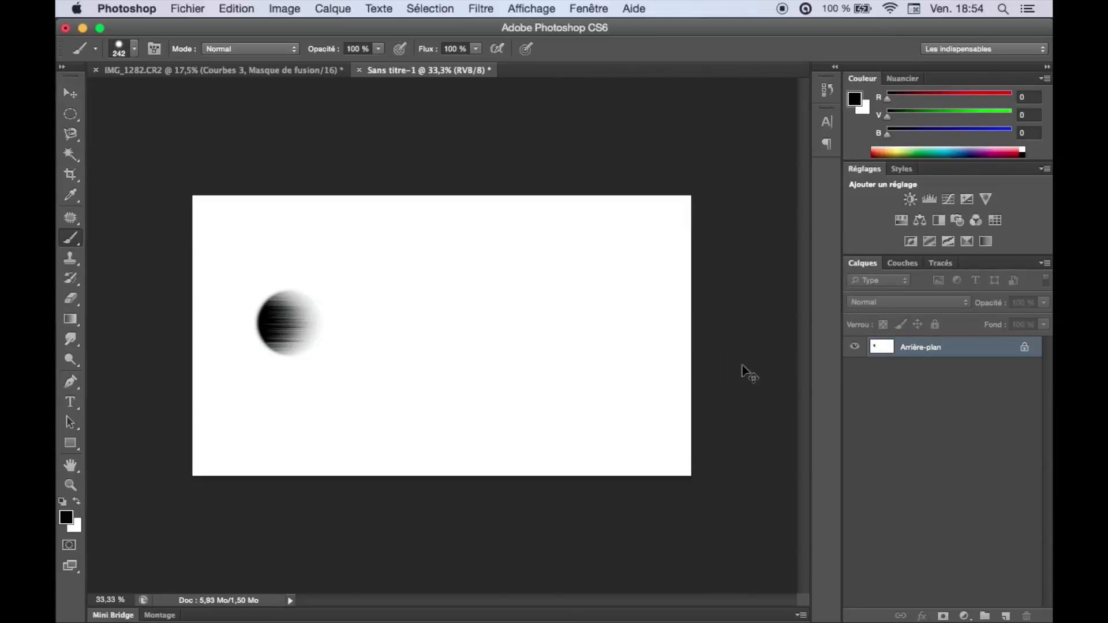
Convert the background into a normal layer and stretch it horizontally to about 692 % width with a free transform.
double_click(1021, 351)
left_click(718, 266)
key("super+t")
scroll(584, 355, "down", 10)
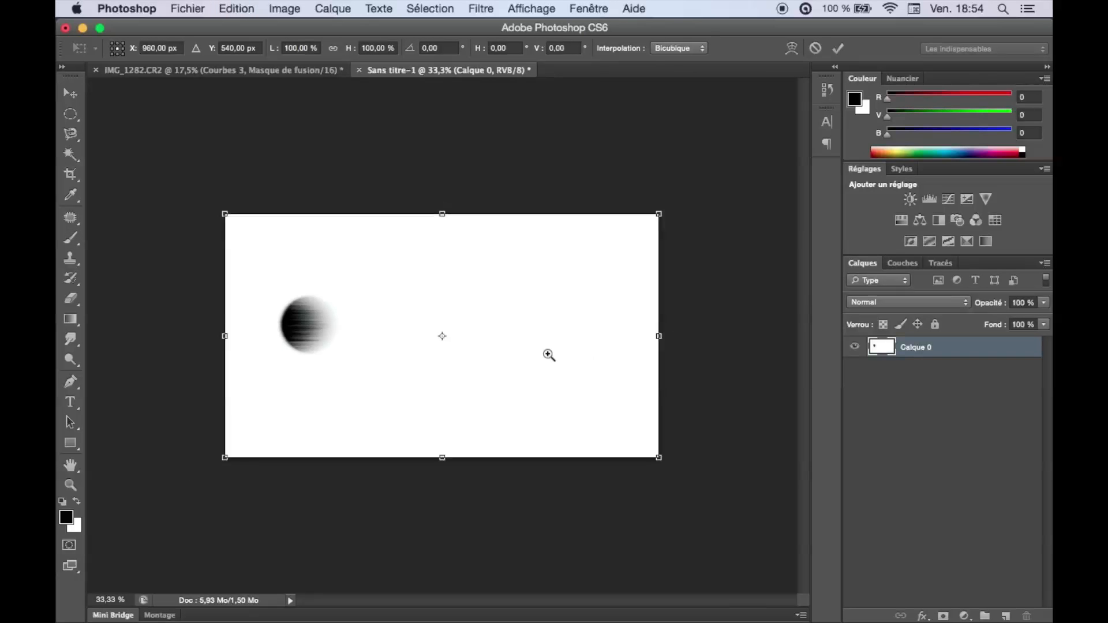
left_click_drag(484, 336, 940, 336)
left_click_drag(539, 334, 496, 335)
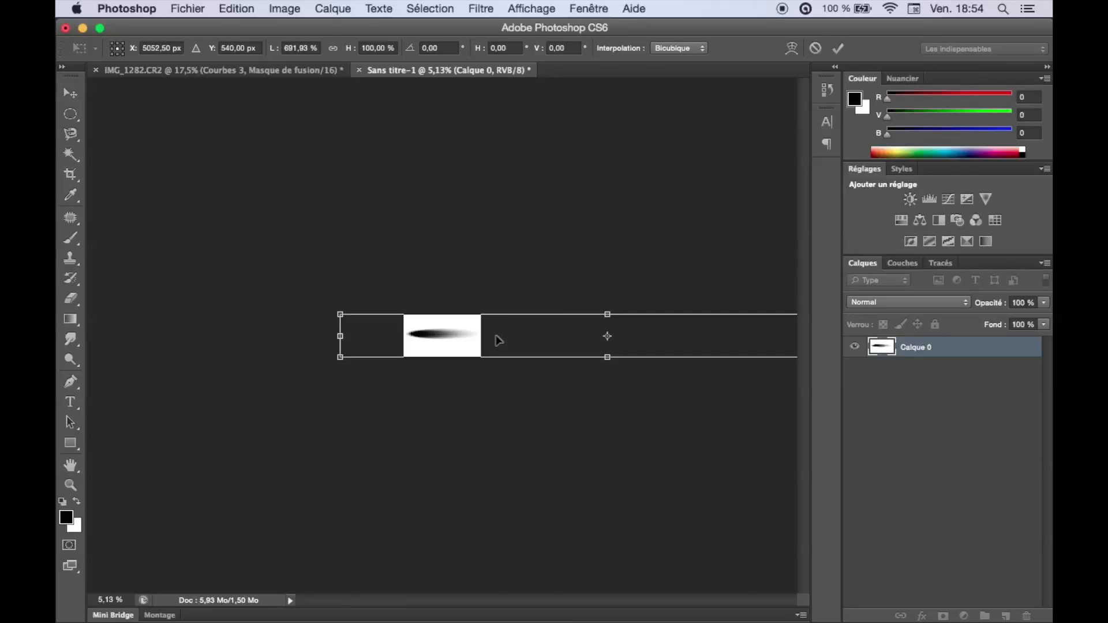
key("b")
key("super+0")
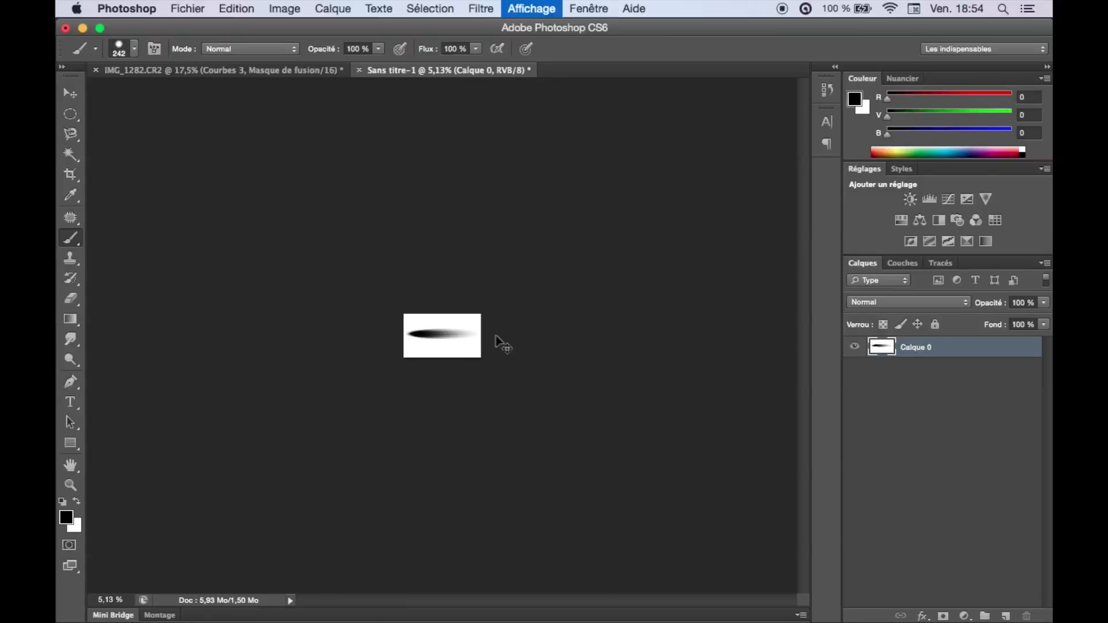
left_click_drag(524, 341, 492, 341)
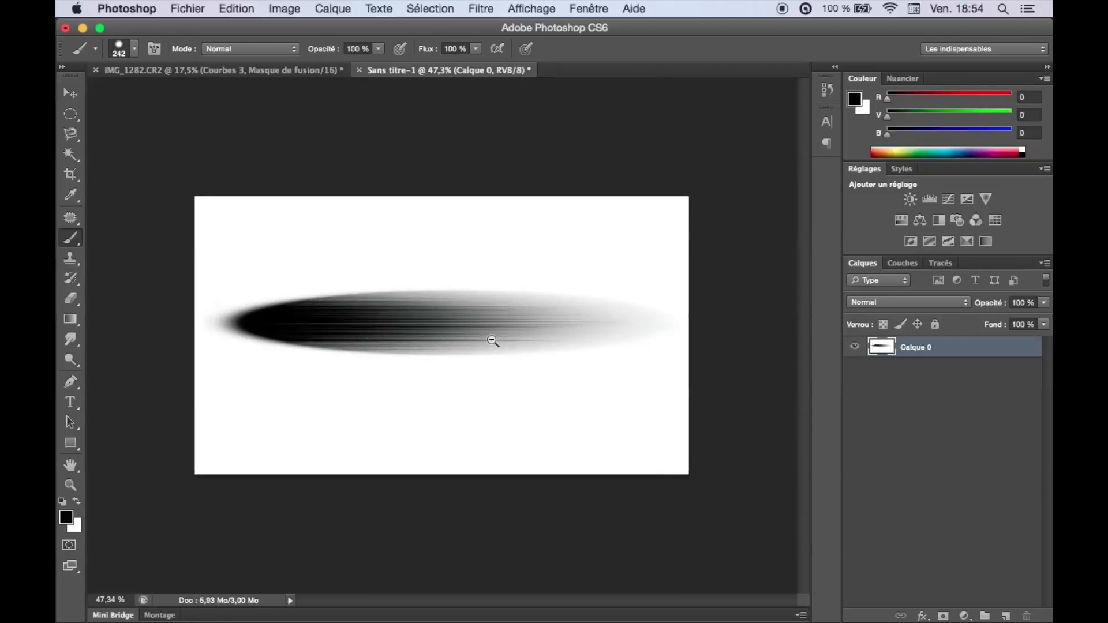
Rotate the streaked-shape document 90° counterclockwise.
left_click(274, 7)
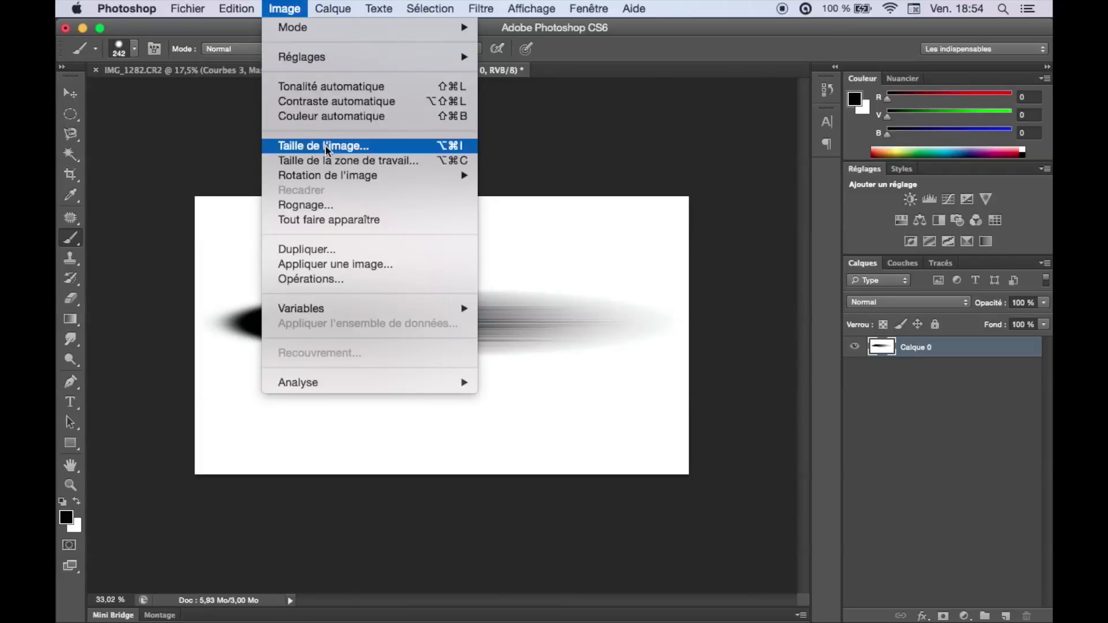
mouse_move(361, 175)
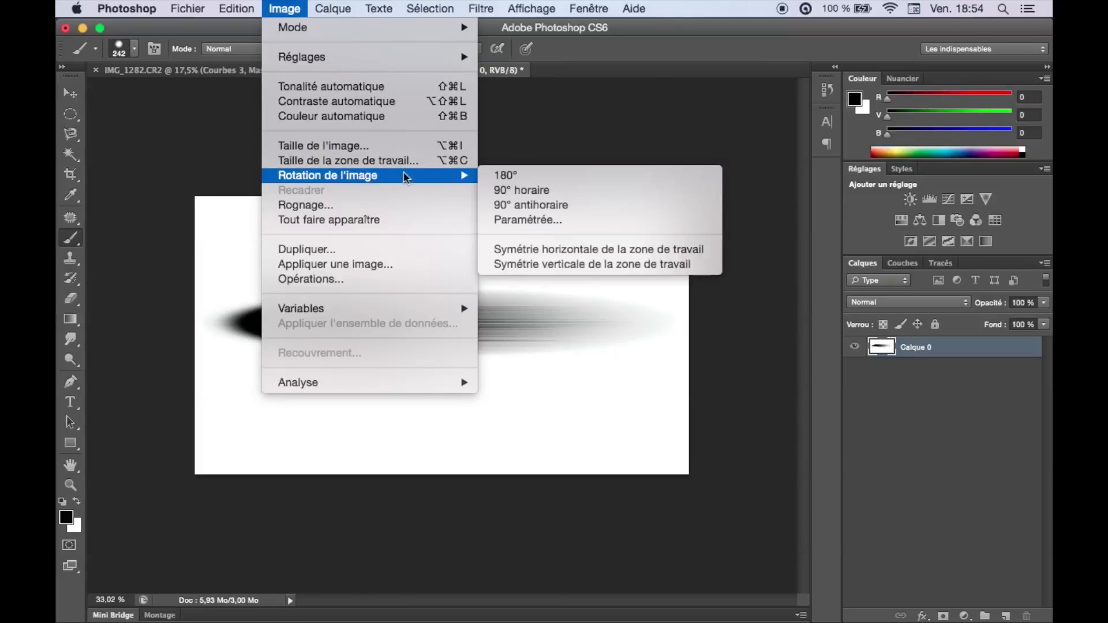
left_click(566, 209)
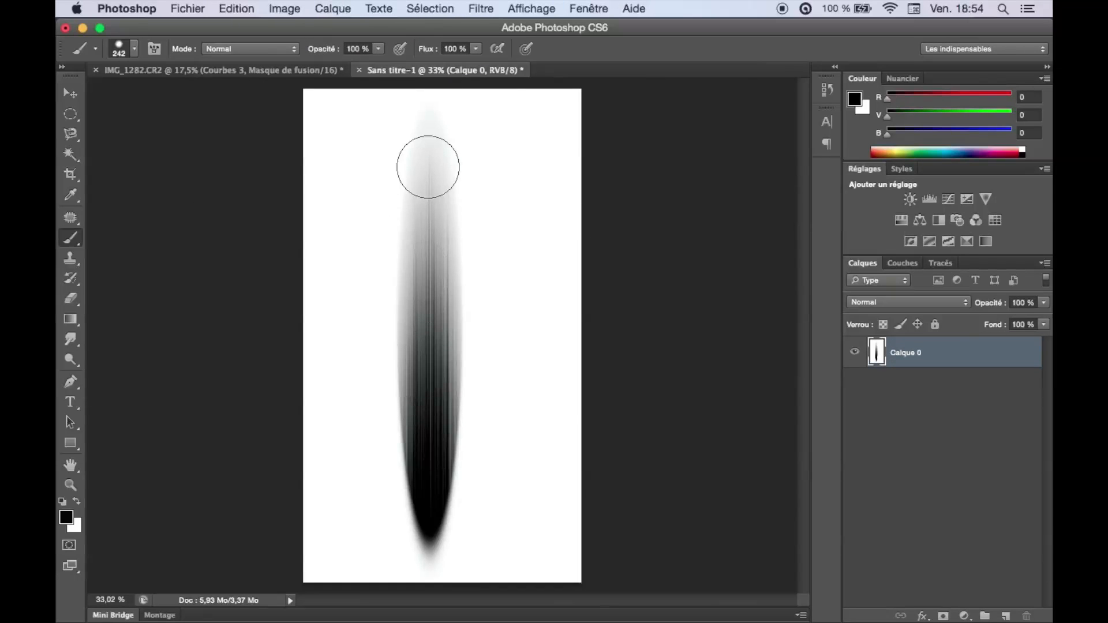
left_click(236, 8)
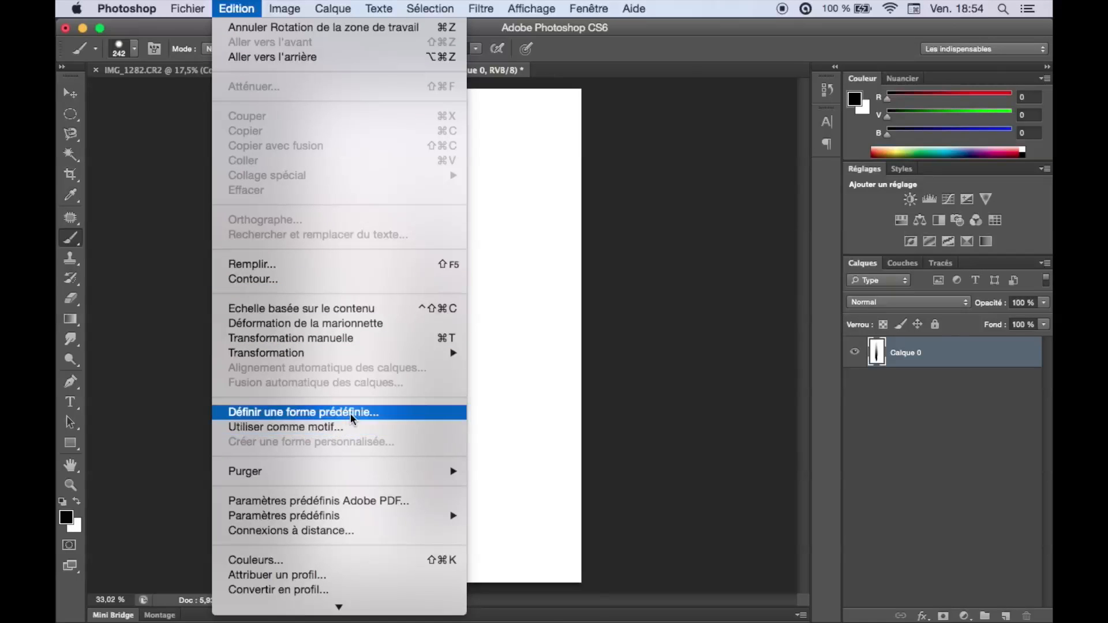
left_click(368, 413)
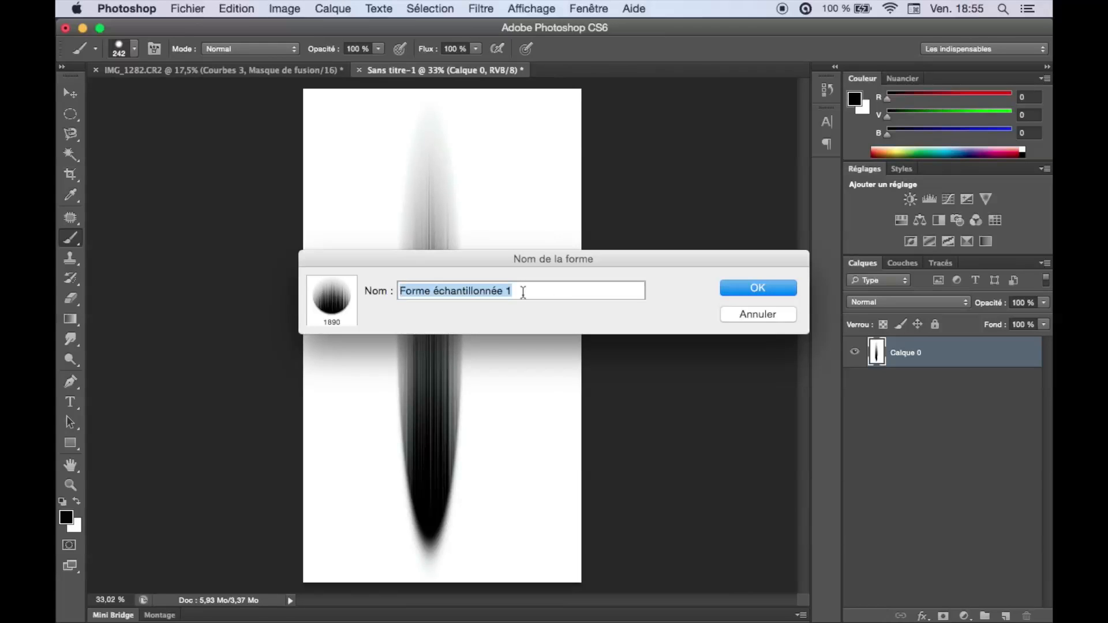
left_click(757, 315)
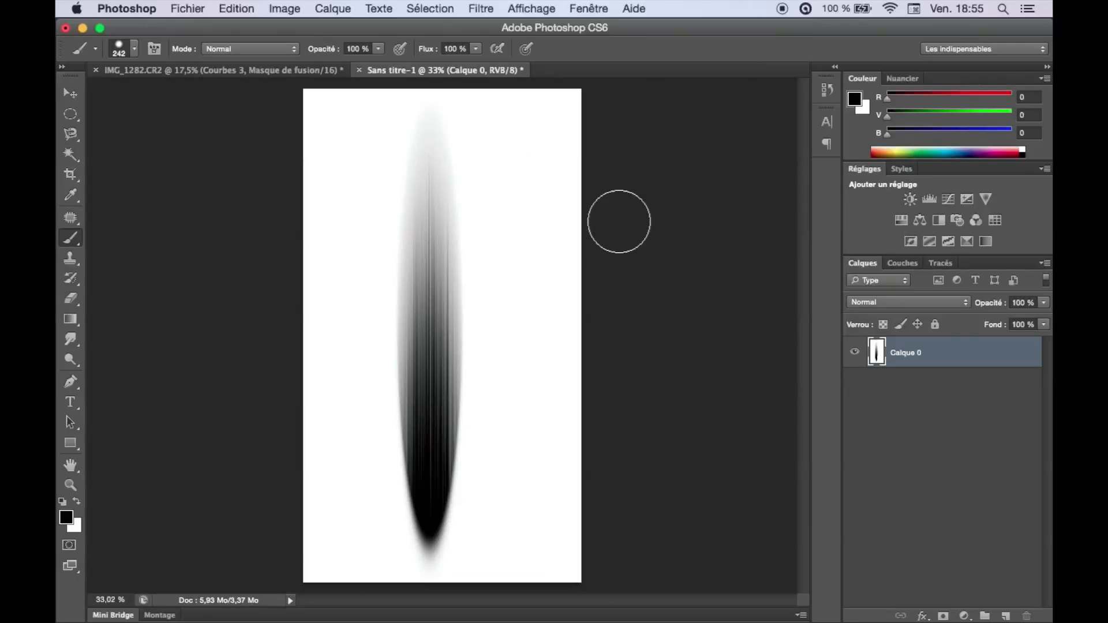
key("v")
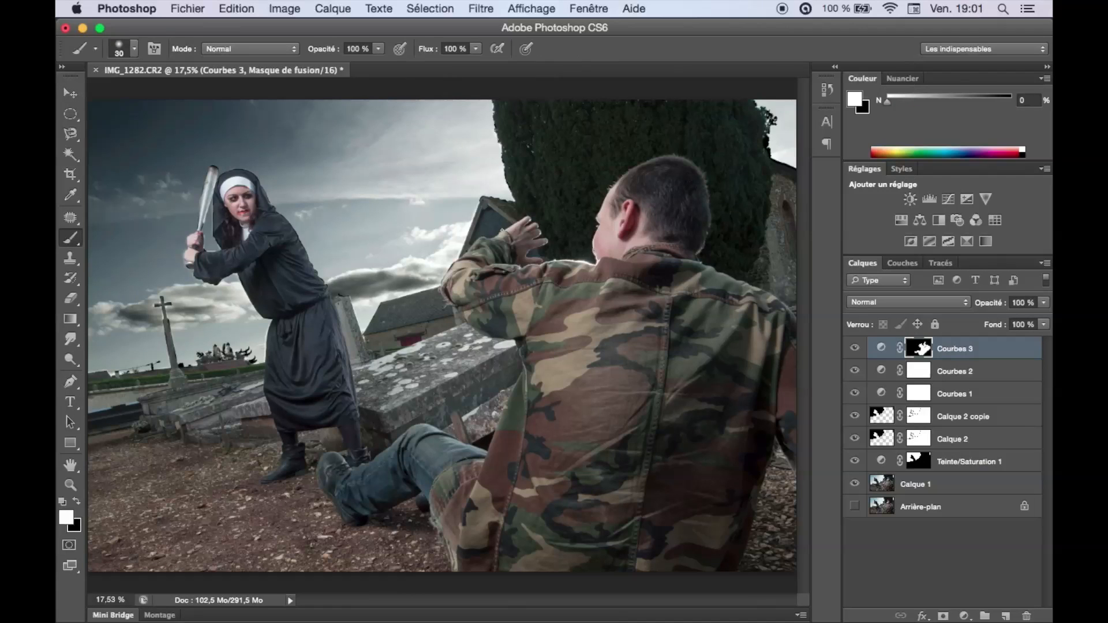
Add a new layer above Courbes 3 in the Halloween photo and choose the 1642 px streak brush tip.
left_click(1006, 616)
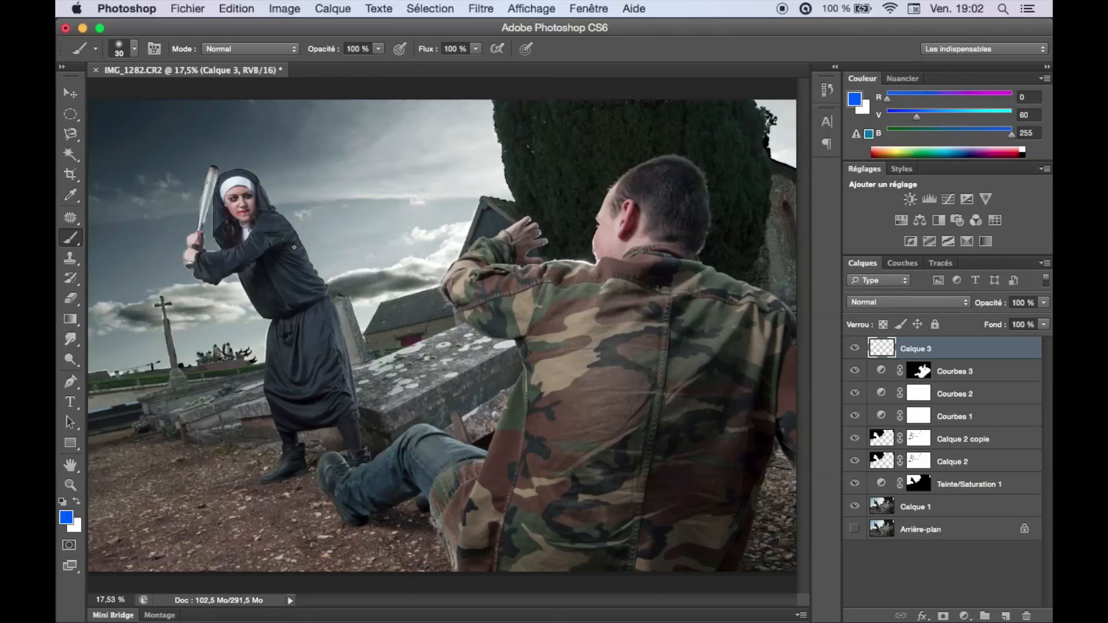
key("F5")
left_click_drag(690, 195, 692, 249)
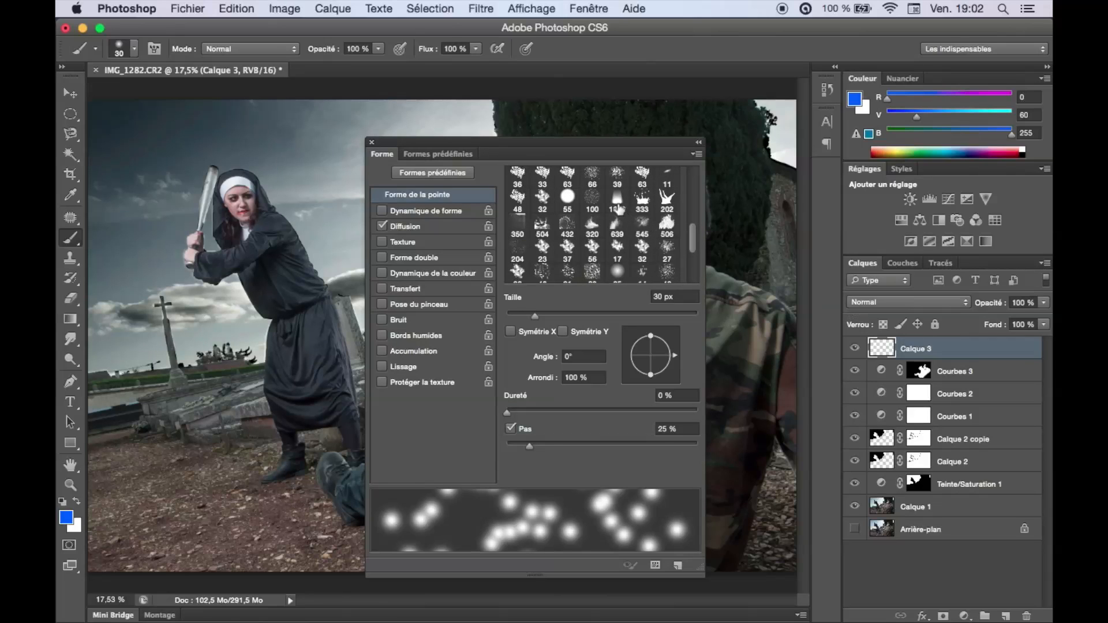
left_click(617, 200)
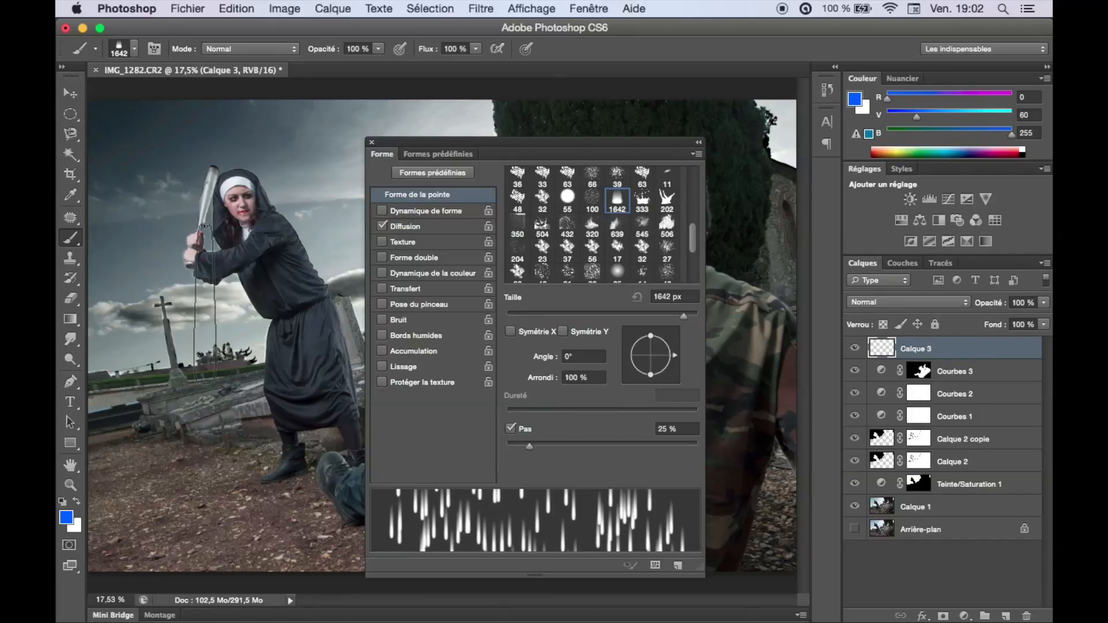
Stamp one blue test streak over the nun, undo it, and set the brush's Diffusion to 841 %.
left_click(232, 236)
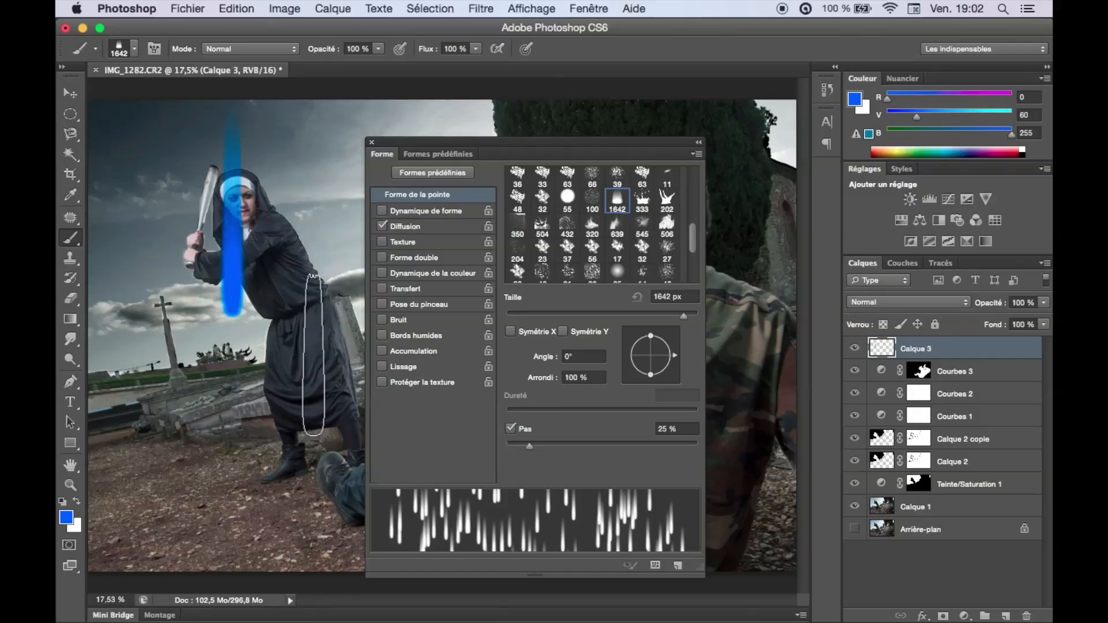
key("super+z")
left_click(405, 227)
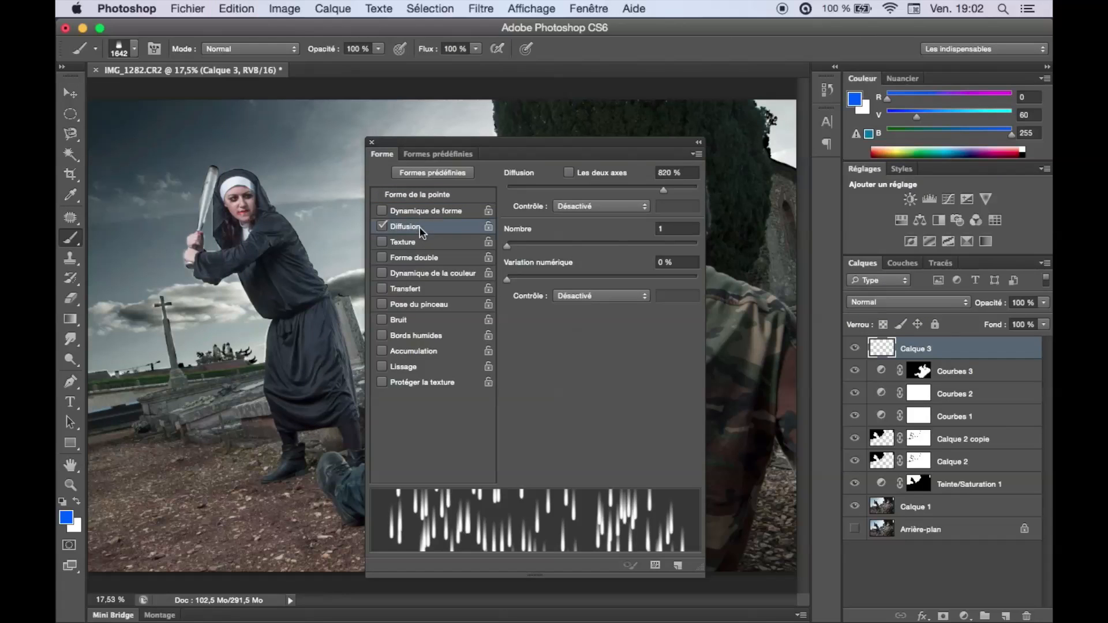
left_click(380, 226)
left_click(380, 227)
left_click_drag(665, 191, 666, 194)
left_click(370, 144)
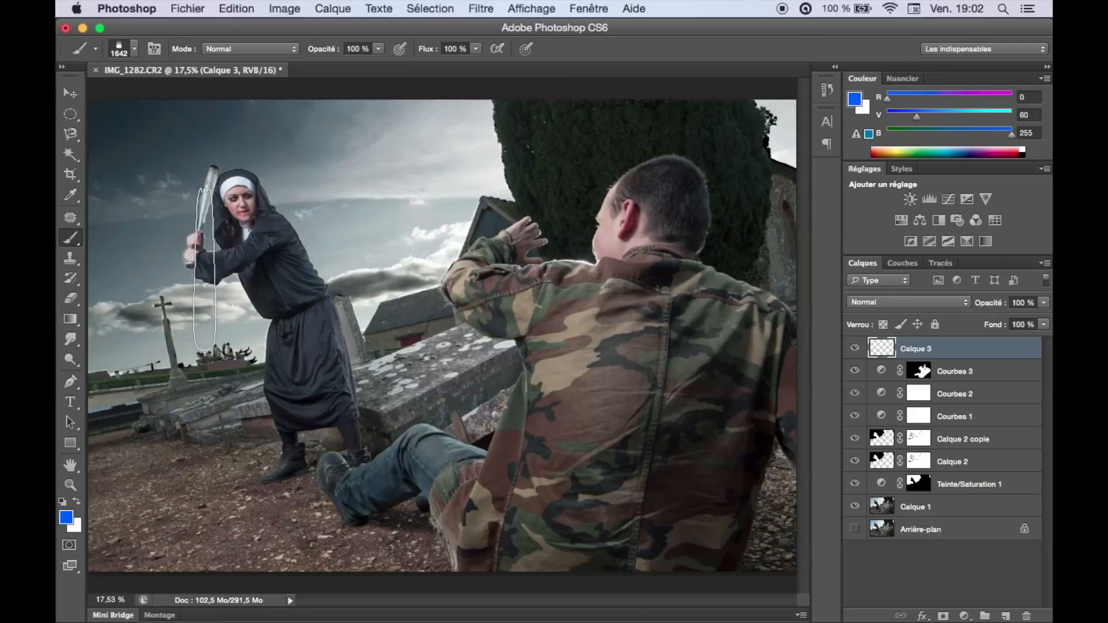
Try painting scattered blue streaks over the nun and across the photo, undoing each test stroke.
left_click_drag(205, 254, 258, 254)
key("super+z")
mouse_move(351, 265)
left_mouse_down()
mouse_move(325, 269)
mouse_move(262, 275)
mouse_move(451, 257)
mouse_move(637, 296)
mouse_move(788, 300)
mouse_move(609, 334)
mouse_move(82, 356)
mouse_move(91, 377)
mouse_move(174, 415)
mouse_move(185, 289)
mouse_move(124, 236)
mouse_move(278, 193)
mouse_move(508, 214)
mouse_move(660, 273)
mouse_move(631, 343)
mouse_move(214, 409)
mouse_move(644, 340)
mouse_move(651, 327)
mouse_move(616, 327)
left_mouse_up()
key("super+z")
Make white the foreground colour with black behind it and set the streak brush's tip angle to 10°.
left_click(63, 502)
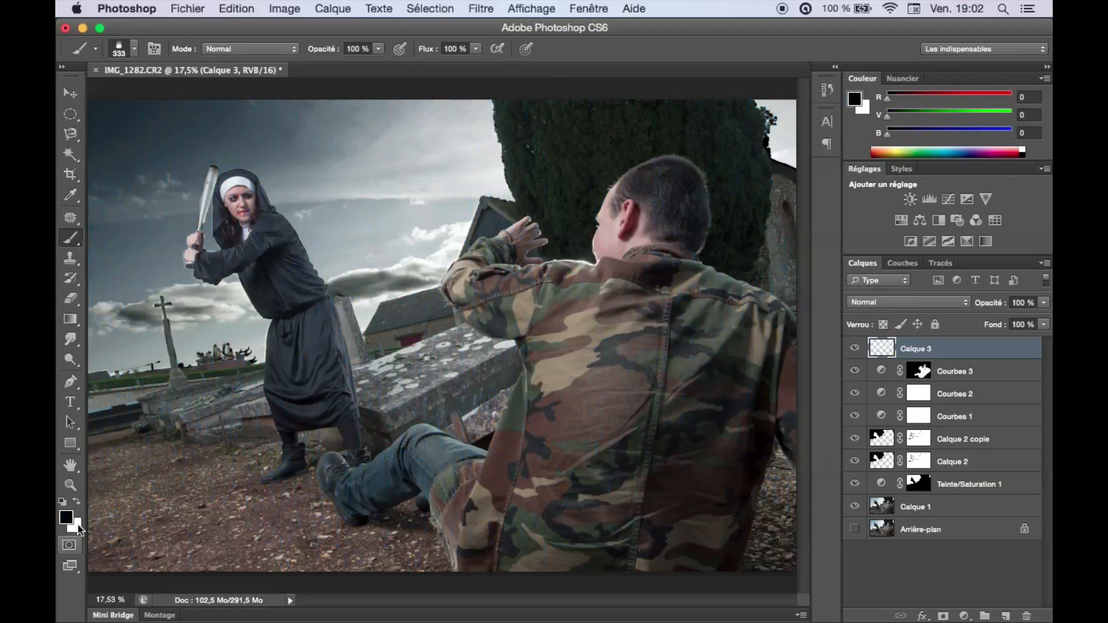
key("x")
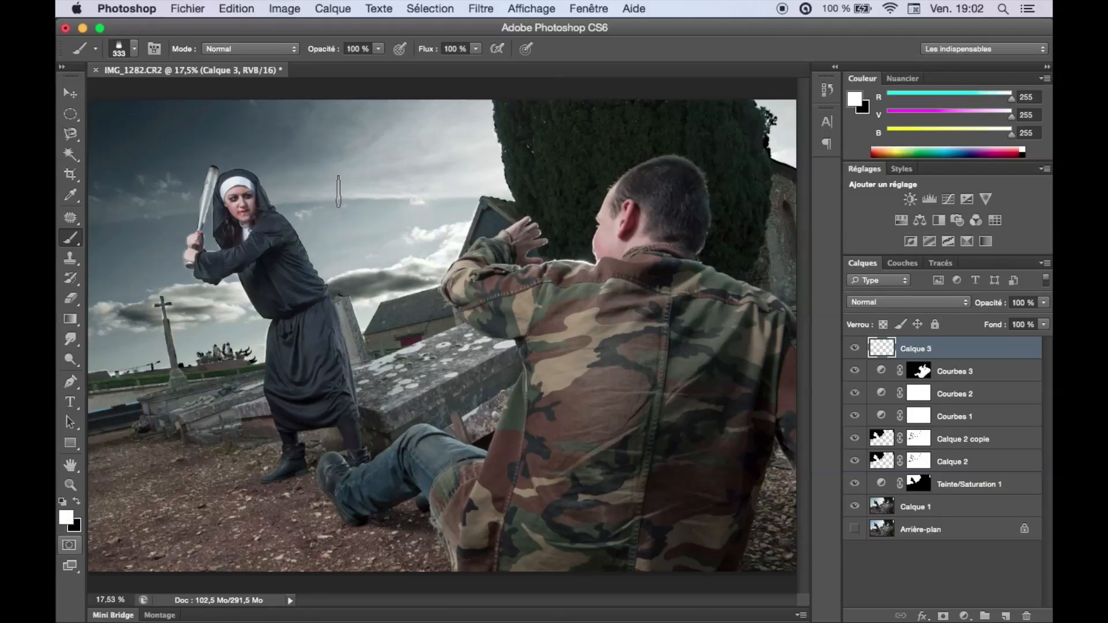
key("F5")
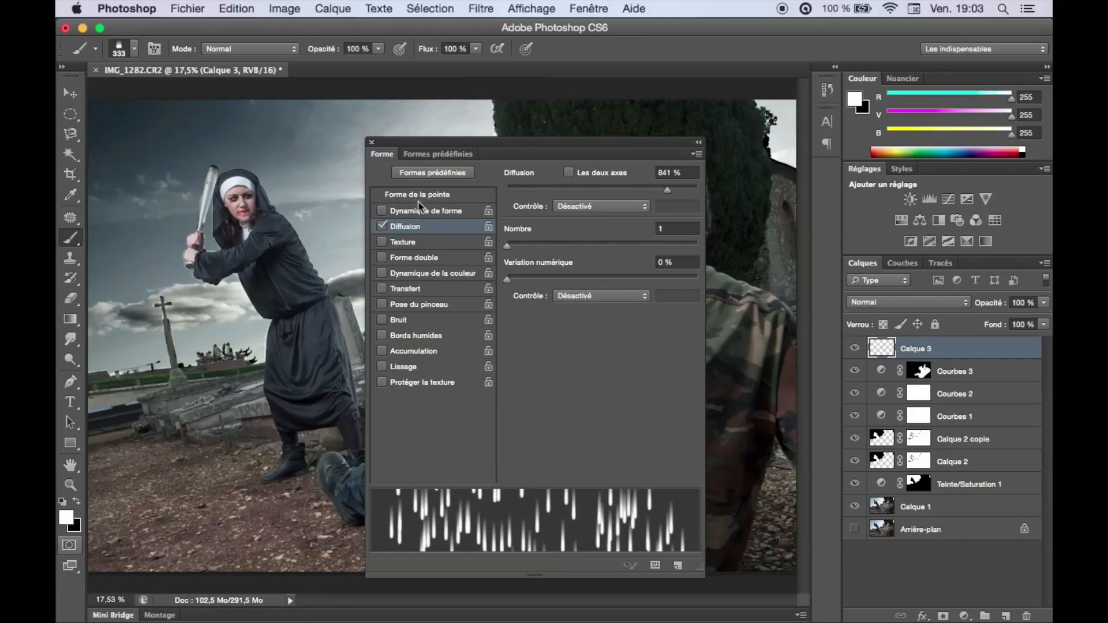
left_click(439, 195)
left_click_drag(675, 360, 678, 349)
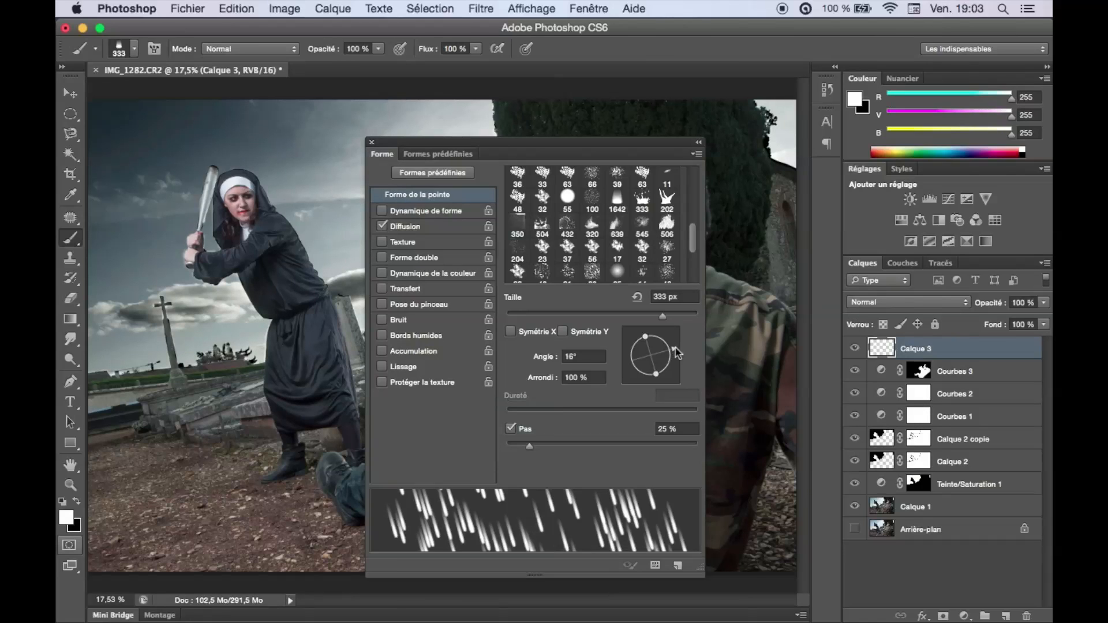
left_click_drag(677, 353, 677, 351)
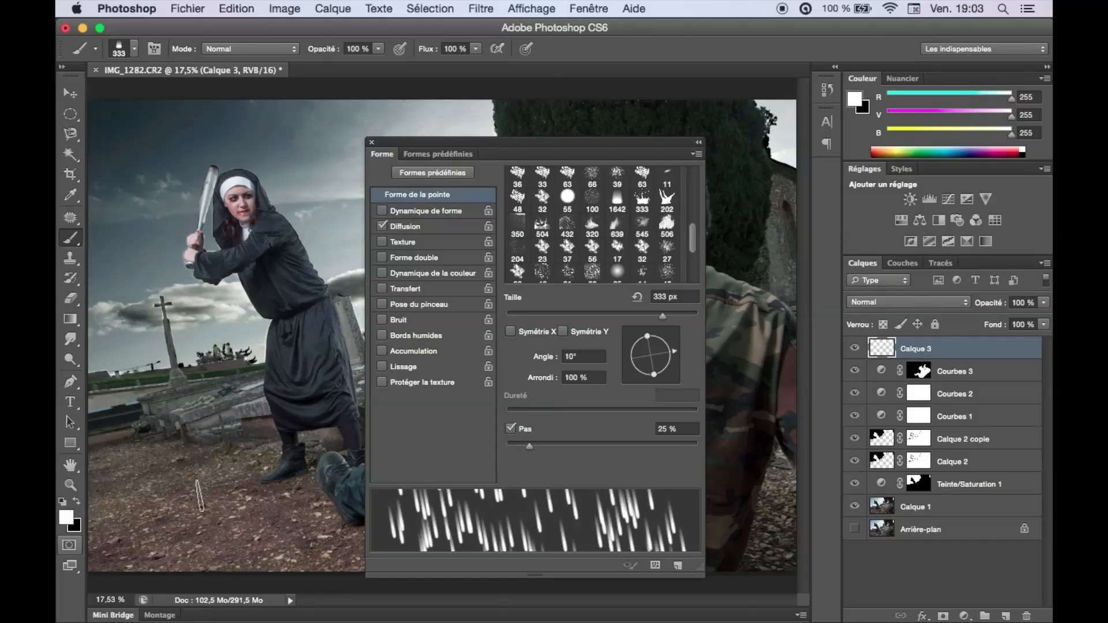
left_click(372, 142)
Try painting white rain in the sky above the nun with a 140 px brush and undo the stroke.
left_click_drag(219, 170, 176, 151)
left_click_drag(107, 140, 254, 141)
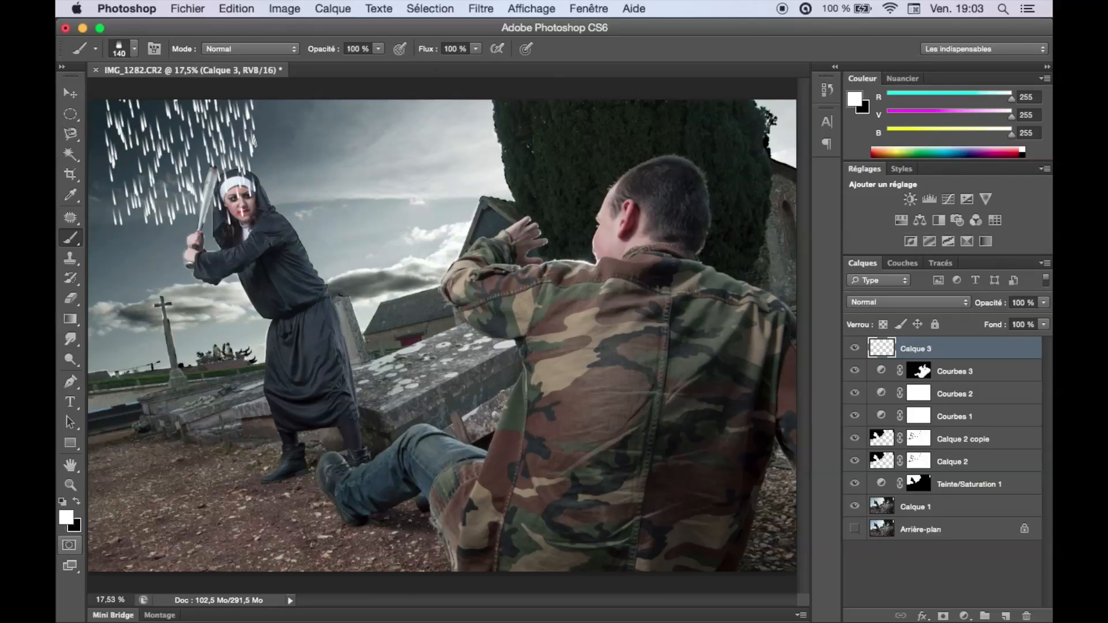
key("super+z")
Enlarge the streak brush to 170 px and paint white rain across the whole photo on Calque 3.
left_click_drag(179, 178, 186, 175)
left_click_drag(284, 154, 268, 154)
mouse_move(115, 154)
left_mouse_down()
mouse_move(404, 164)
mouse_move(639, 310)
mouse_move(139, 404)
mouse_move(548, 490)
mouse_move(744, 450)
left_mouse_up()
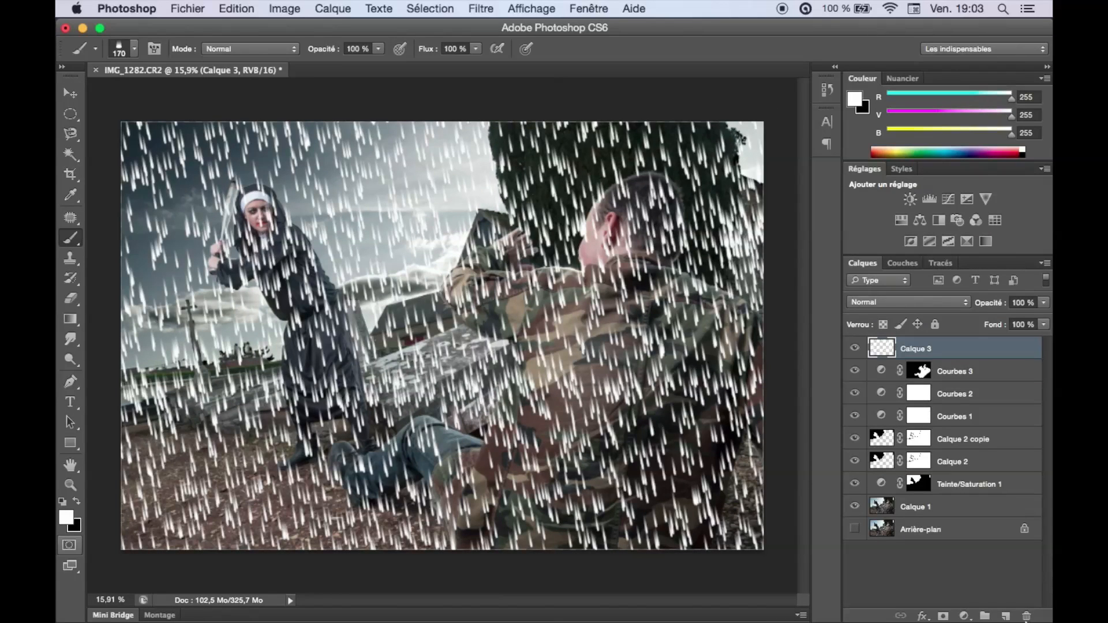
Add a new layer for more rain, undo a test stroke, and set the 129 px brush's Diffusion to 620 %.
left_click(1006, 616)
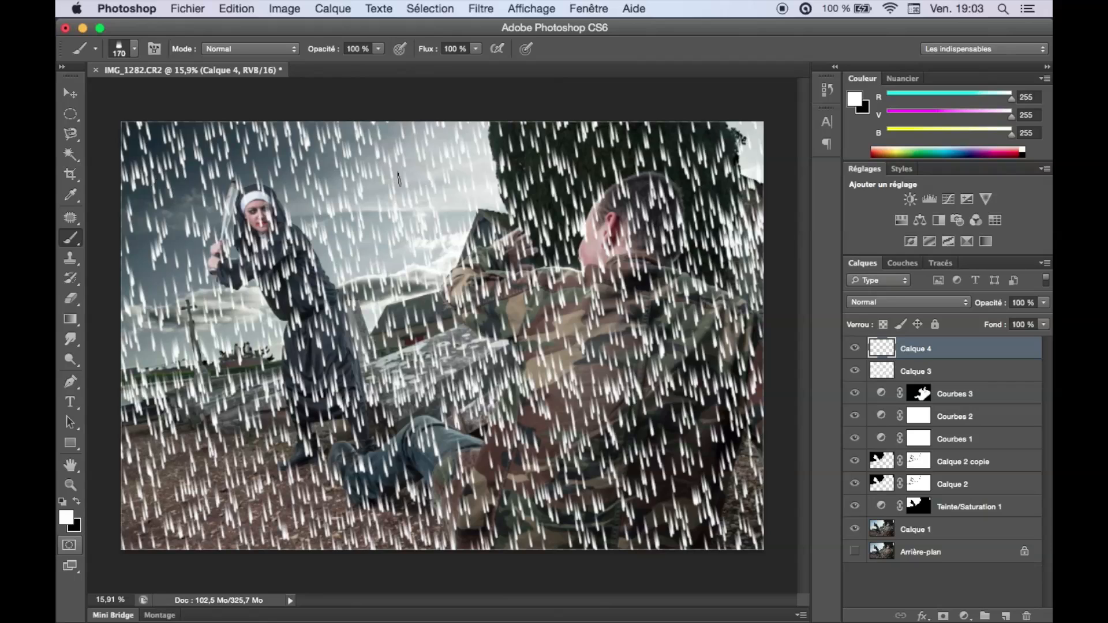
mouse_move(324, 172)
left_mouse_down()
mouse_move(307, 153)
mouse_move(346, 238)
mouse_move(342, 269)
mouse_move(333, 265)
mouse_move(342, 259)
left_mouse_up()
key("super+z")
key("F5")
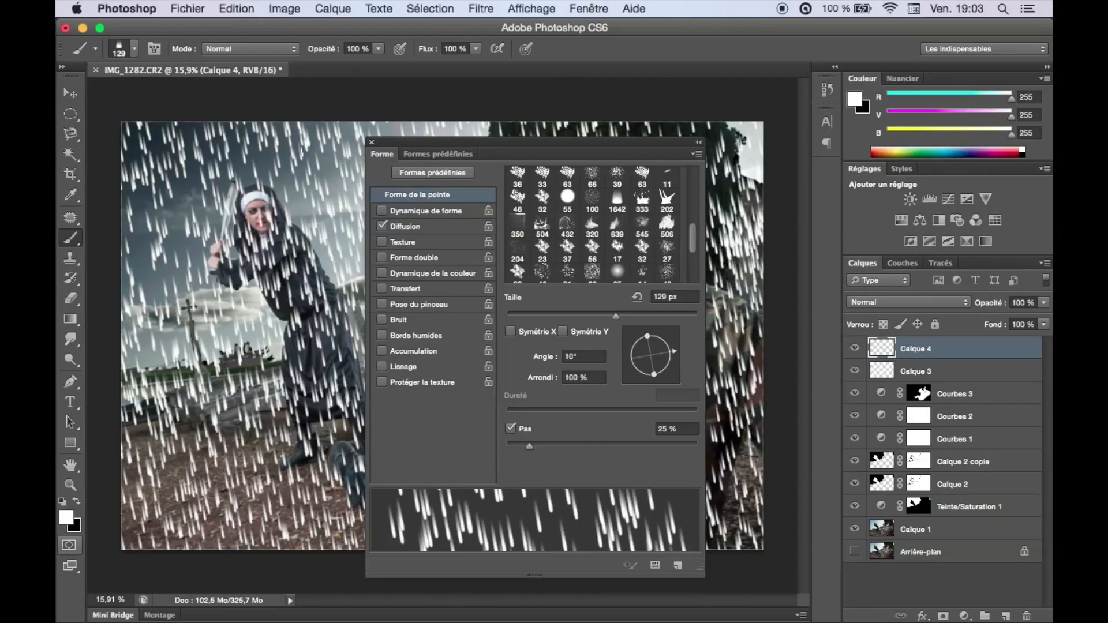
left_click(434, 229)
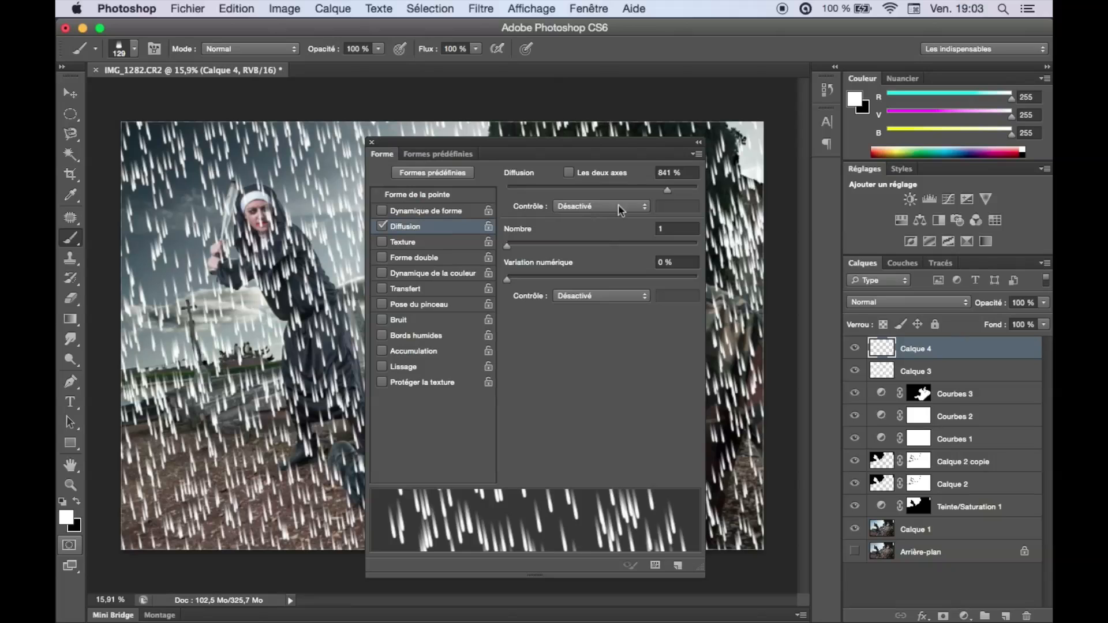
left_click_drag(669, 196, 625, 195)
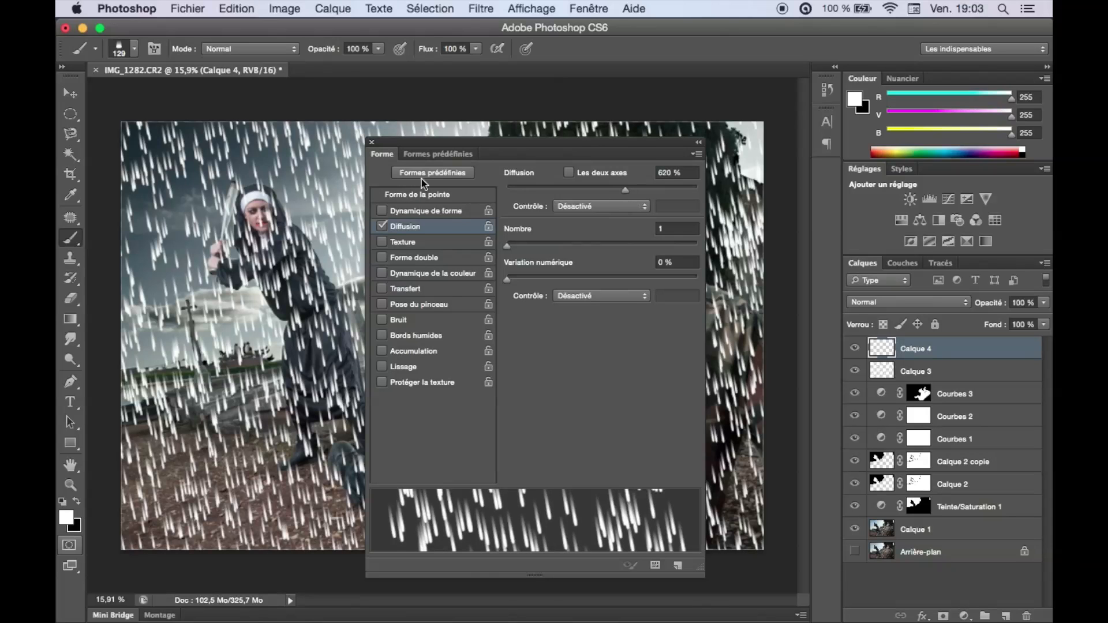
left_click(372, 143)
Undo a test stamp and paint a second pass of white rain streaks on Calque 4.
left_click(372, 285)
key("super+z")
mouse_move(425, 164)
left_mouse_down()
mouse_move(254, 165)
mouse_move(237, 341)
left_mouse_up()
Add another layer, swap the foreground and background colours, and paint rain streaks over the photo.
left_click(1006, 616)
key("x")
mouse_move(413, 179)
left_mouse_down()
mouse_move(236, 168)
mouse_move(181, 312)
left_mouse_up()
Add a new layer, move it below Calque 5, and paint rain streaks on it with a resized brush.
left_click(1006, 615)
left_click_drag(923, 349, 924, 381)
left_click_drag(261, 349, 267, 349)
mouse_move(170, 188)
left_mouse_down()
mouse_move(192, 168)
mouse_move(230, 404)
mouse_move(202, 513)
left_mouse_up()
Add a layer above Calque 5 and paint rain across the photo in blue with R 0, V 150, B 255.
left_click(929, 348)
left_click(1006, 616)
left_click(66, 517)
left_click(754, 364)
left_click_drag(704, 325, 736, 281)
left_click_drag(765, 365, 765, 367)
left_click(923, 273)
left_click_drag(153, 156, 794, 495)
Adjust the streak brush's Dynamique de forme settings.
left_click(155, 49)
left_click(404, 211)
left_click_drag(520, 314, 505, 315)
mouse_move(507, 242)
left_mouse_down()
mouse_move(562, 241)
mouse_move(509, 242)
mouse_move(526, 243)
left_mouse_up()
left_click(371, 141)
Hide Calque 7, Calque 5, Calque 6 and Calque 4, and make Calque 3 the active layer.
left_click_drag(856, 349, 860, 422)
left_click(856, 418)
left_click(975, 444)
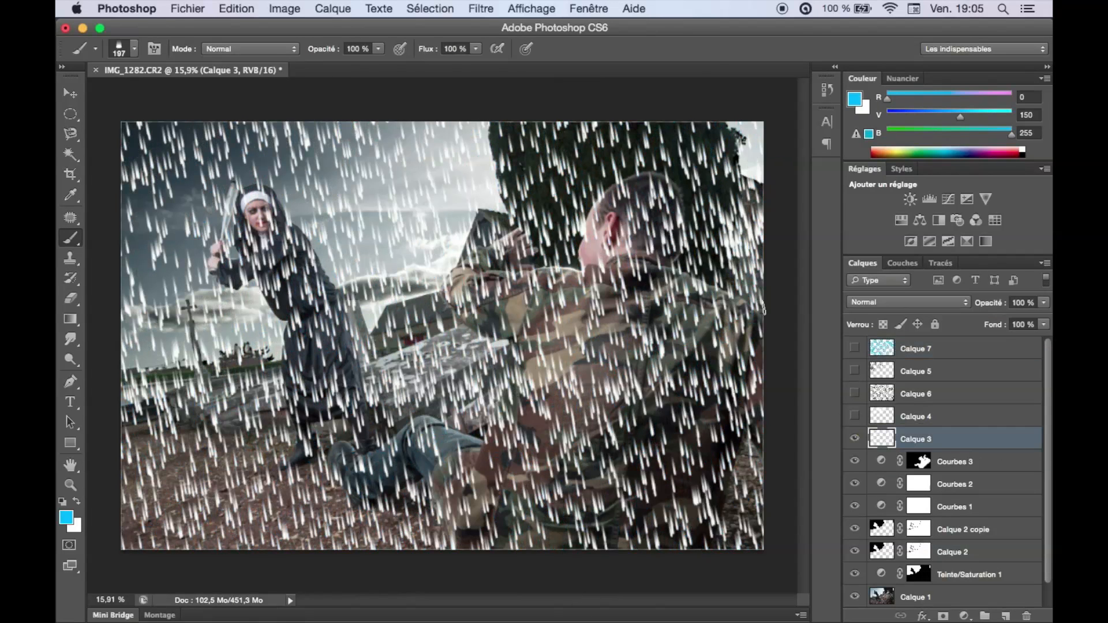
Apply the Flou directionnel filter to Calque 3 with an angle of -76° and a distance of 344 pixels.
left_click(474, 9)
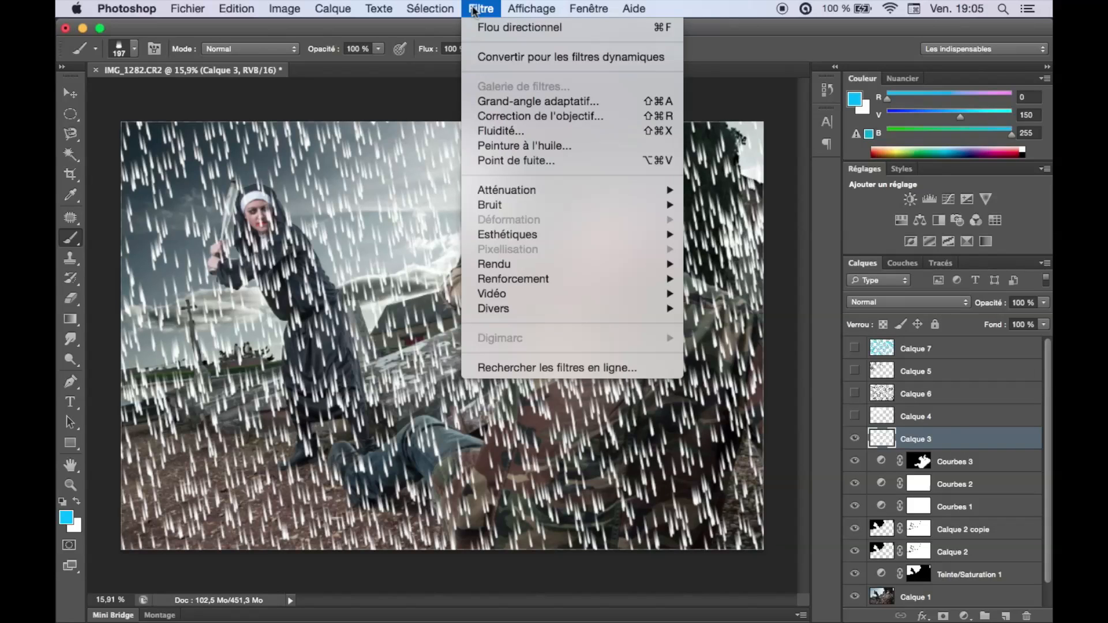
mouse_move(629, 193)
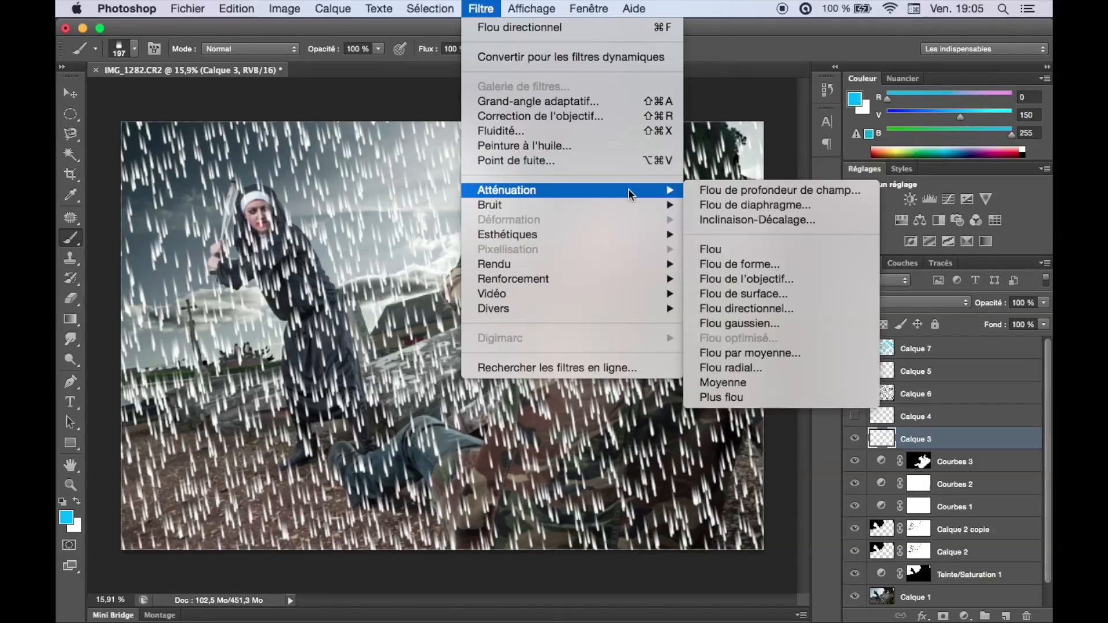
left_click(796, 310)
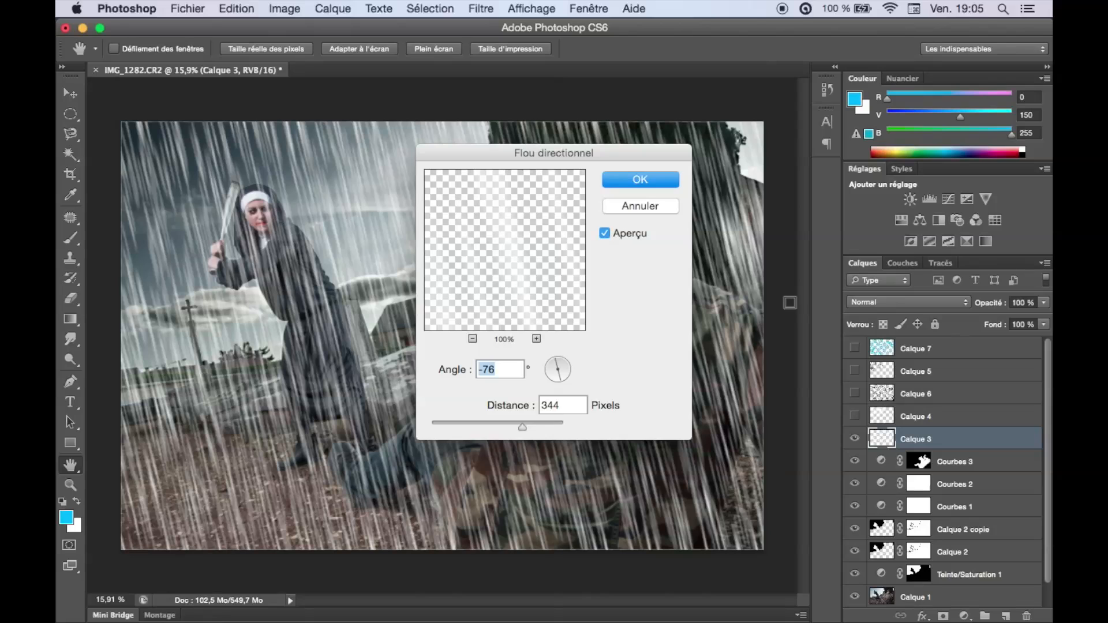
left_click(552, 372)
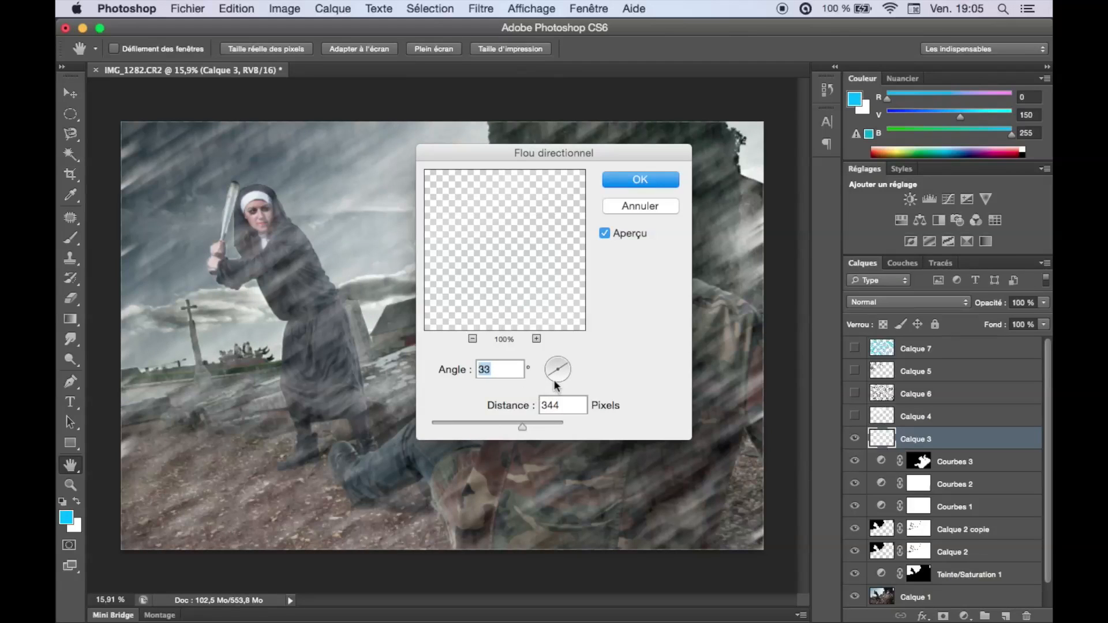
left_click_drag(549, 374, 552, 346)
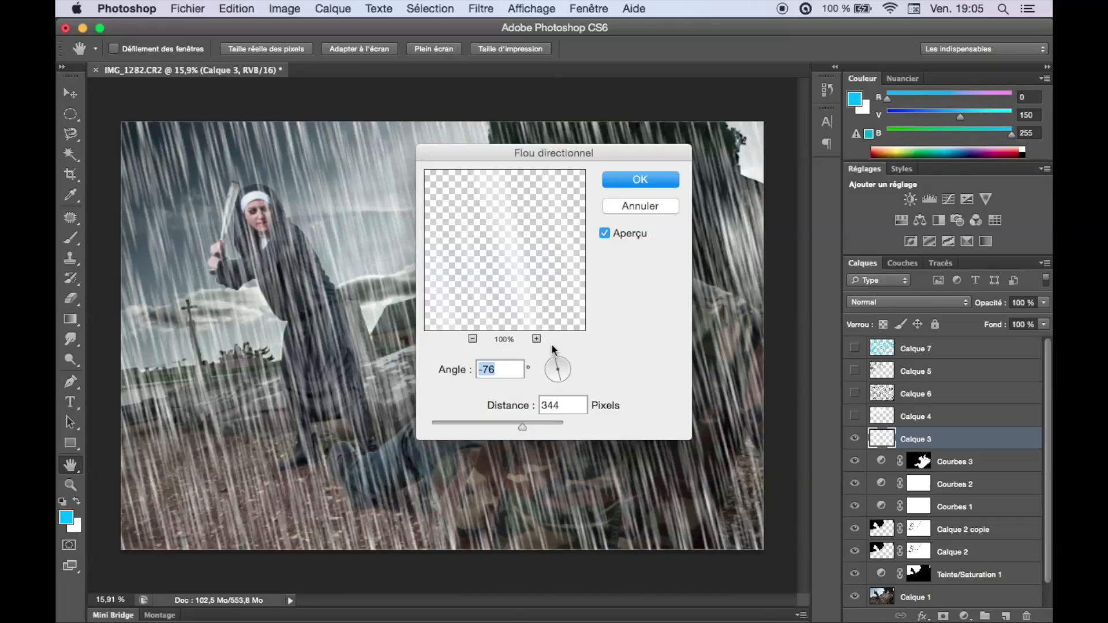
left_click(623, 184)
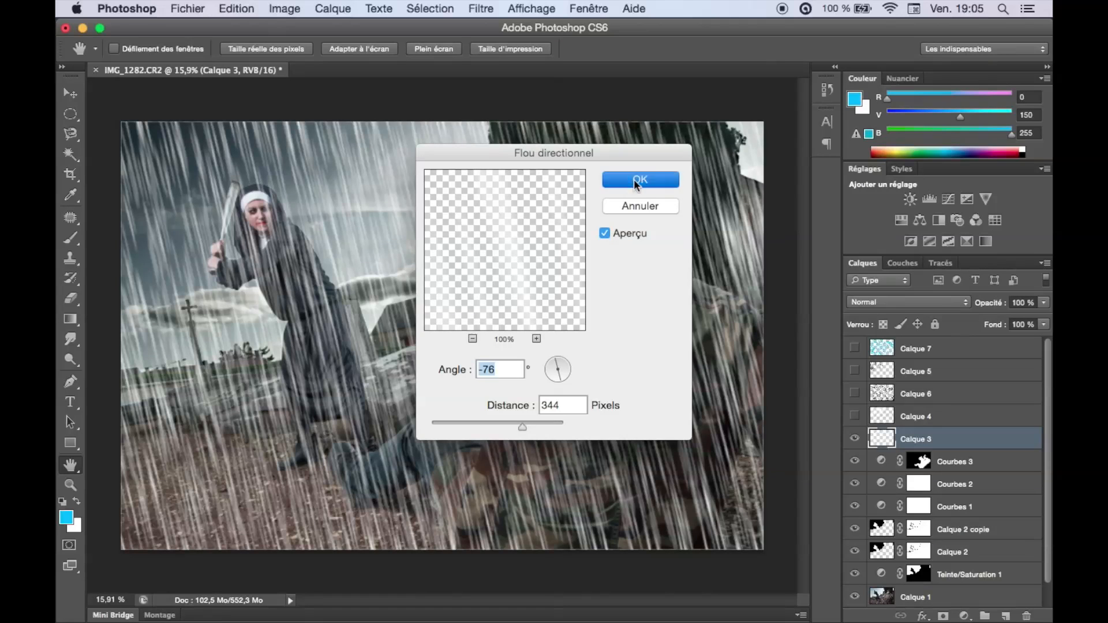
key("b")
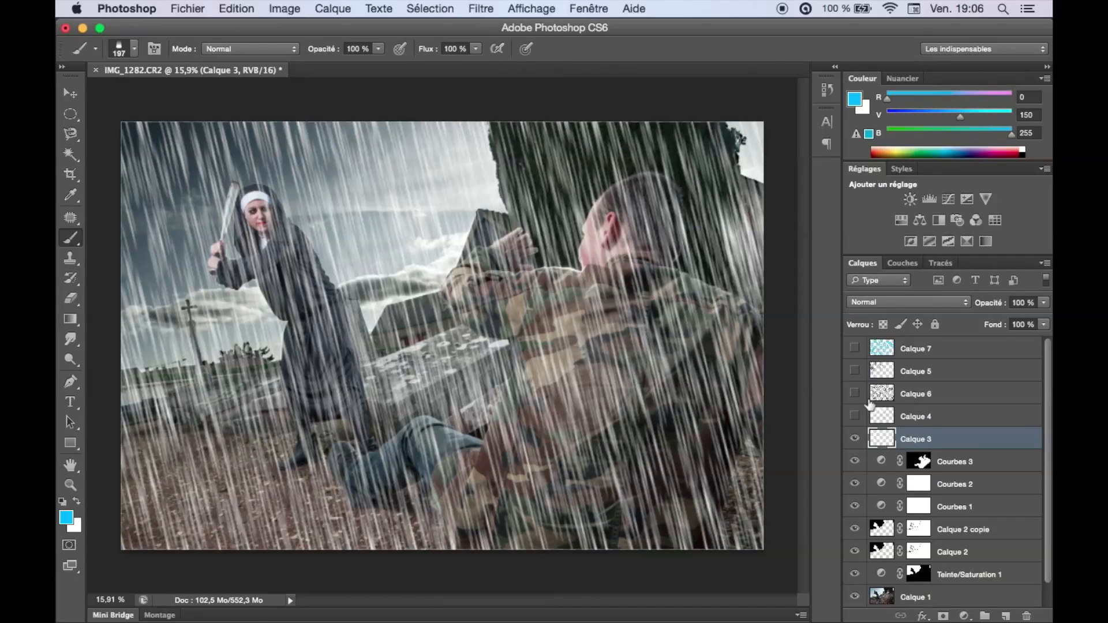
Show Calque 4, Calque 6 and Calque 5 one by one and repeat the last directional blur on each.
left_click(855, 416)
left_click(949, 417)
left_click(481, 9)
left_click(502, 26)
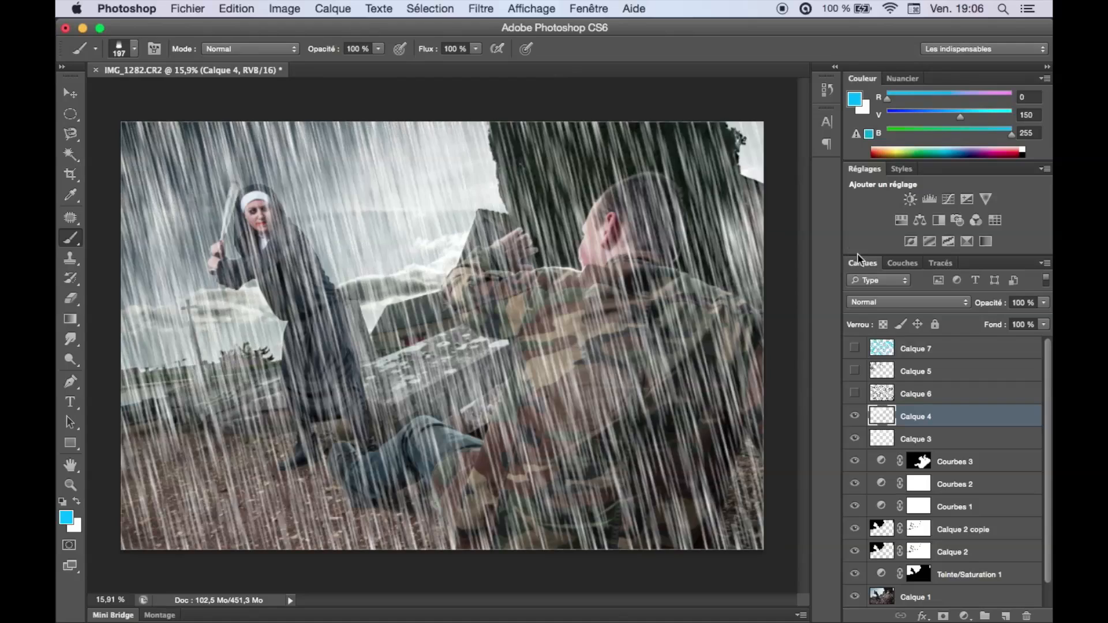
left_click(855, 394)
left_click(951, 397)
left_click(480, 9)
left_click(502, 26)
left_click(855, 371)
left_click(951, 371)
left_click(481, 8)
left_click(502, 26)
Show the blue rain layer Calque 7, repeat the directional blur on it, and lower its opacity to 5 %.
left_click(855, 348)
left_click(951, 348)
left_click(481, 8)
left_click(502, 26)
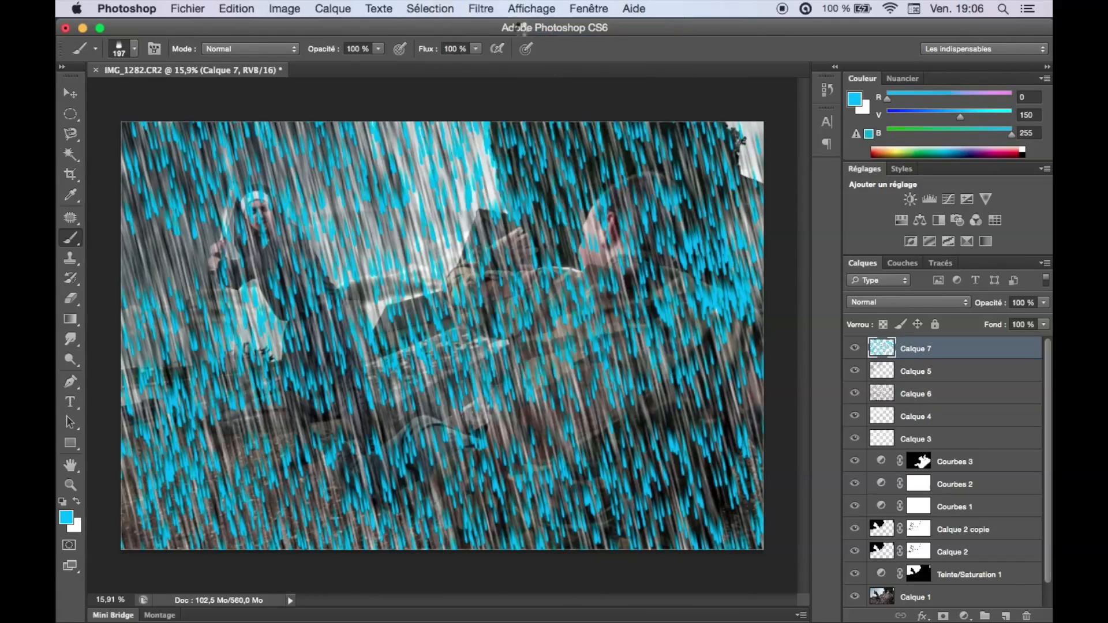
left_click_drag(991, 306, 846, 308)
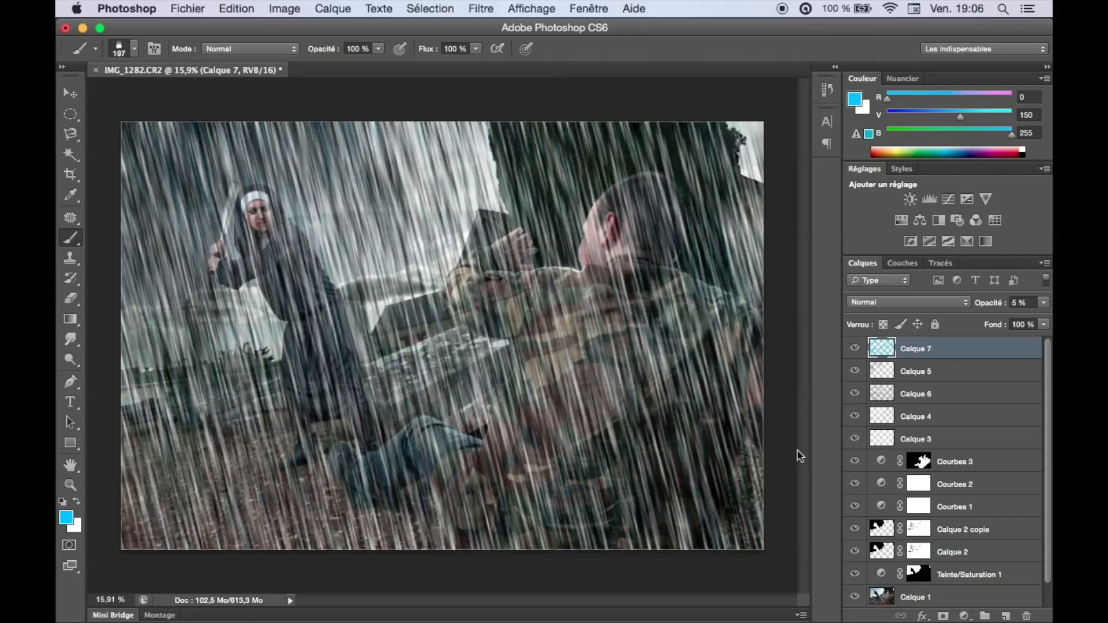
Hide Calque 4, Calque 6, Calque 5 and Calque 7, and add a layer mask to Calque 3.
left_click_drag(853, 420, 859, 345)
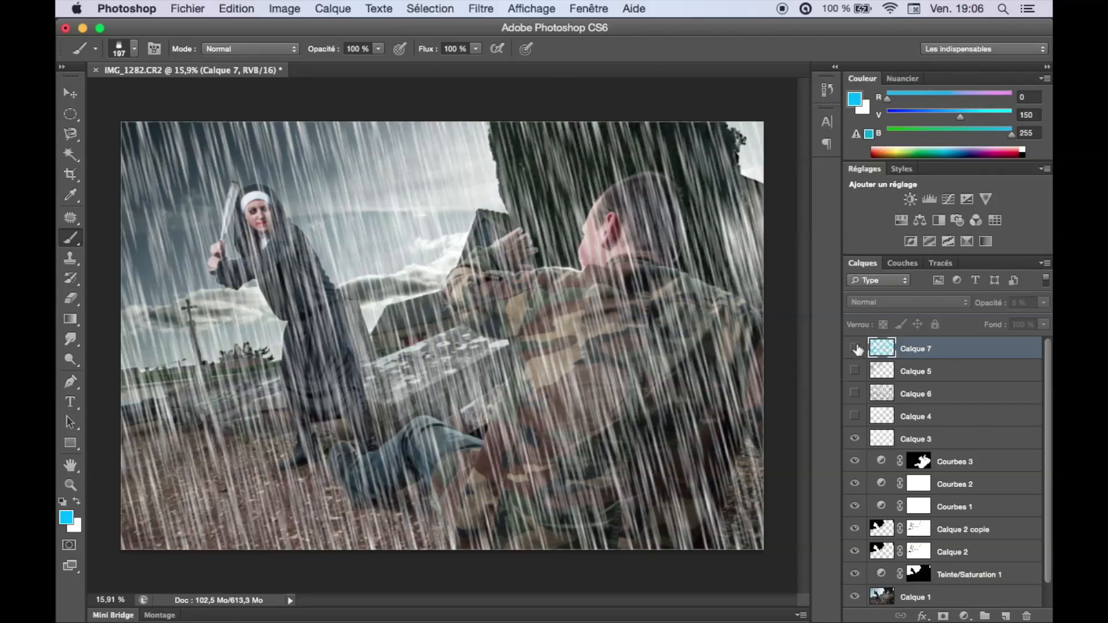
left_click(967, 437)
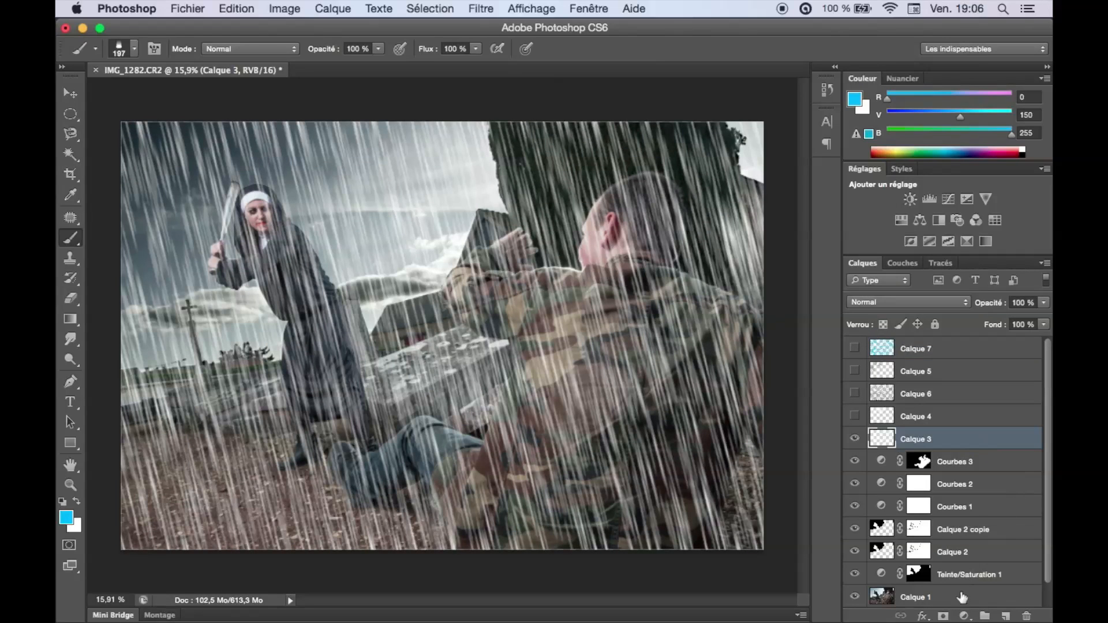
left_click(943, 617)
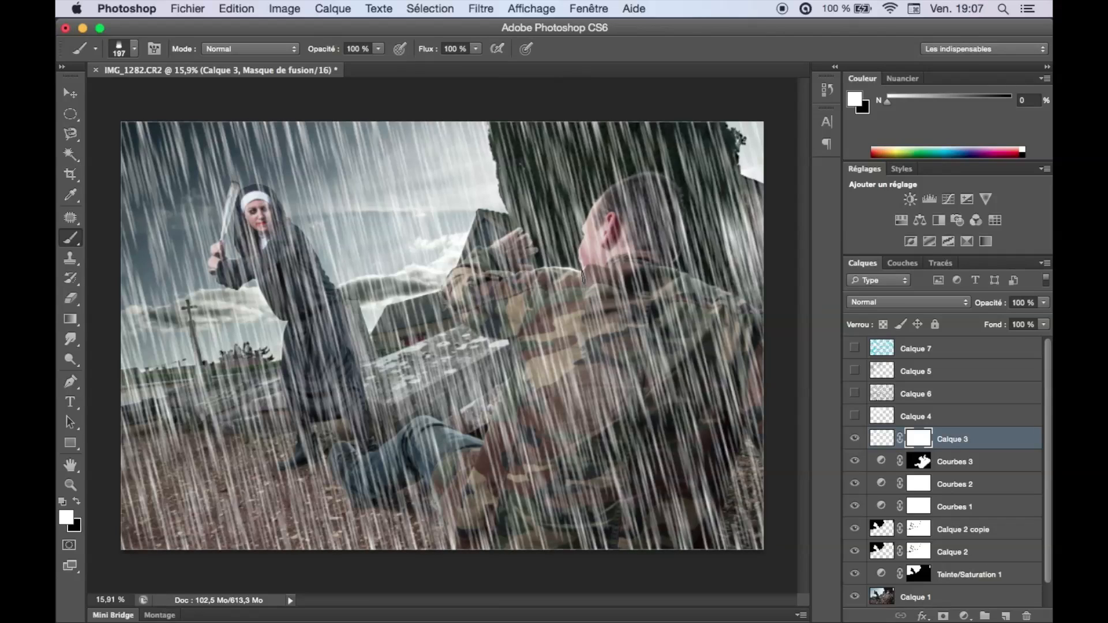
Turn off the brush's Dynamique de forme and Diffusion options and choose the soft round 30 px tip.
key("F5")
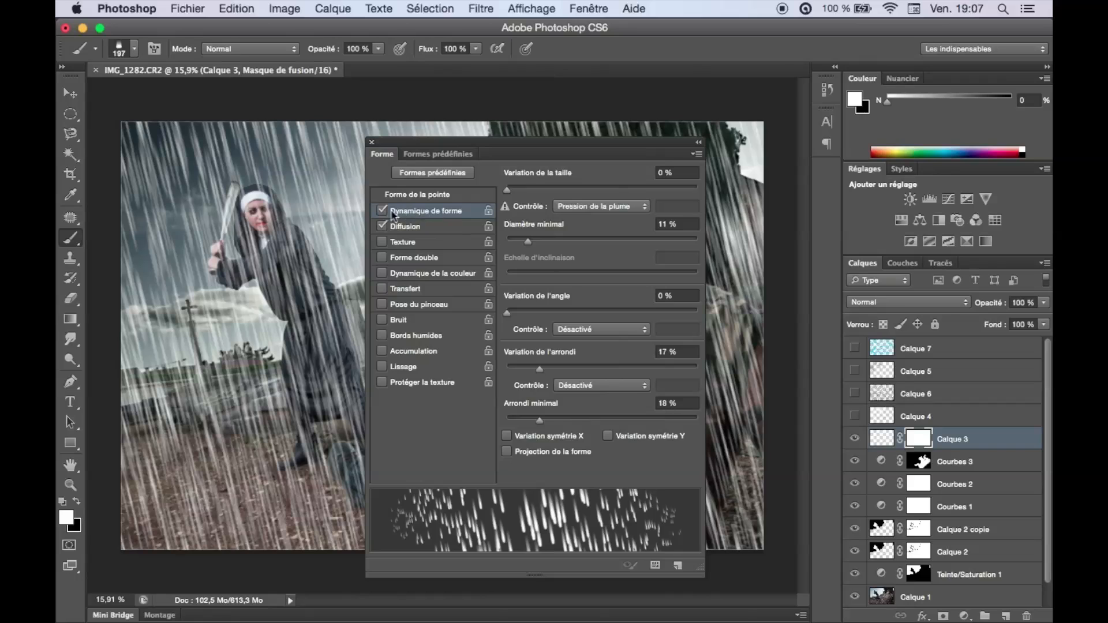
left_click(384, 212)
left_click(382, 227)
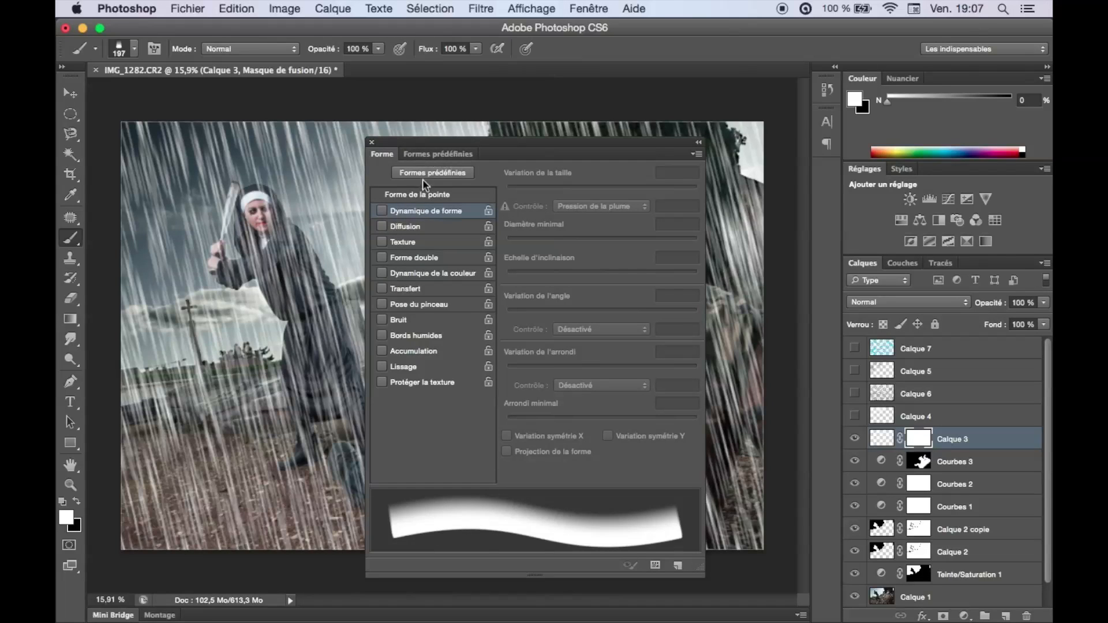
left_click(442, 196)
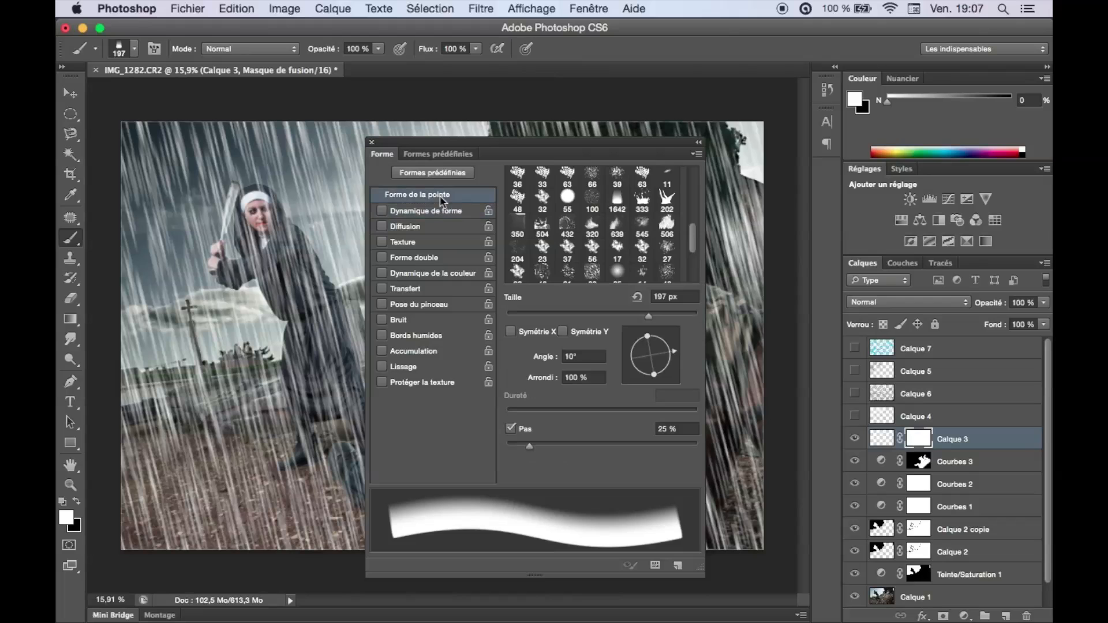
scroll(586, 223, "up", 5)
left_click(518, 177)
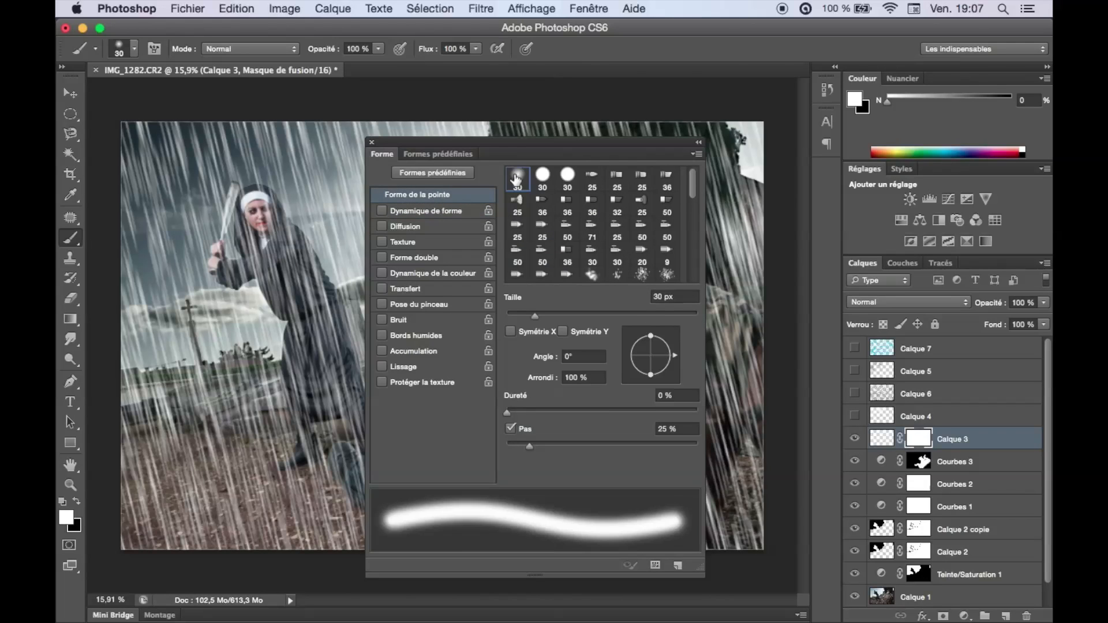
left_click(371, 144)
Paint in black at 25 % brush opacity on Calque 3's mask to thin the rain over the man's back, head and arm.
left_click_drag(370, 244, 395, 245)
key("2")
key("5")
key("x")
mouse_move(675, 324)
left_mouse_down()
mouse_move(645, 529)
mouse_move(638, 217)
left_mouse_up()
left_click_drag(496, 294, 481, 294)
left_click_drag(481, 294, 463, 272)
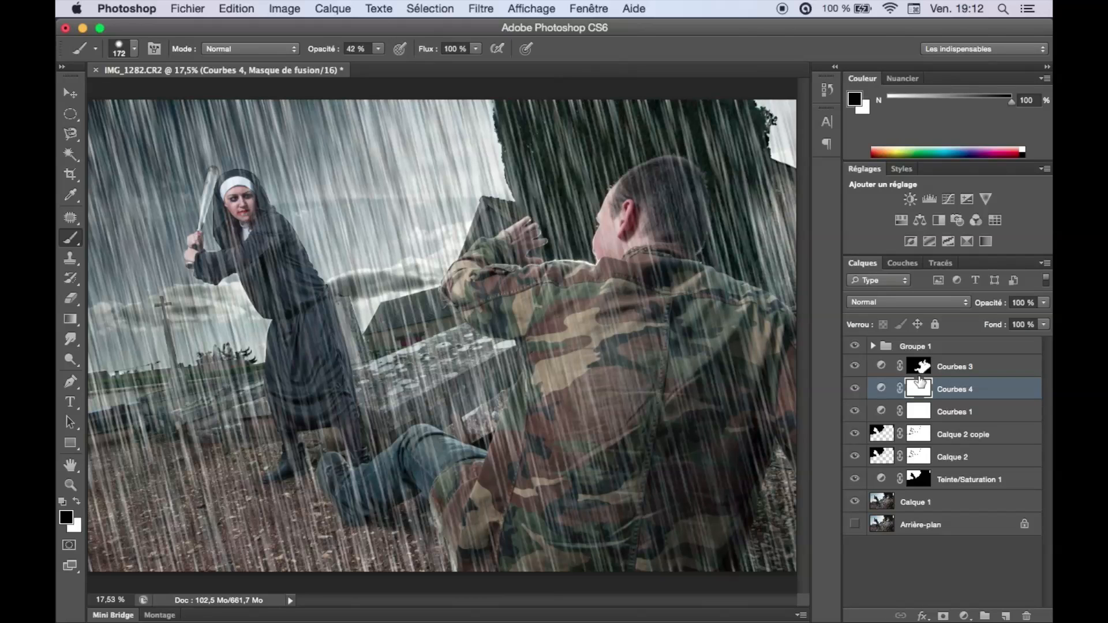
Invert the Courbes 4 mask and paint in white at 100 % brush opacity over the man's head and back and over the nun.
key("x")
key("ctrl+i")
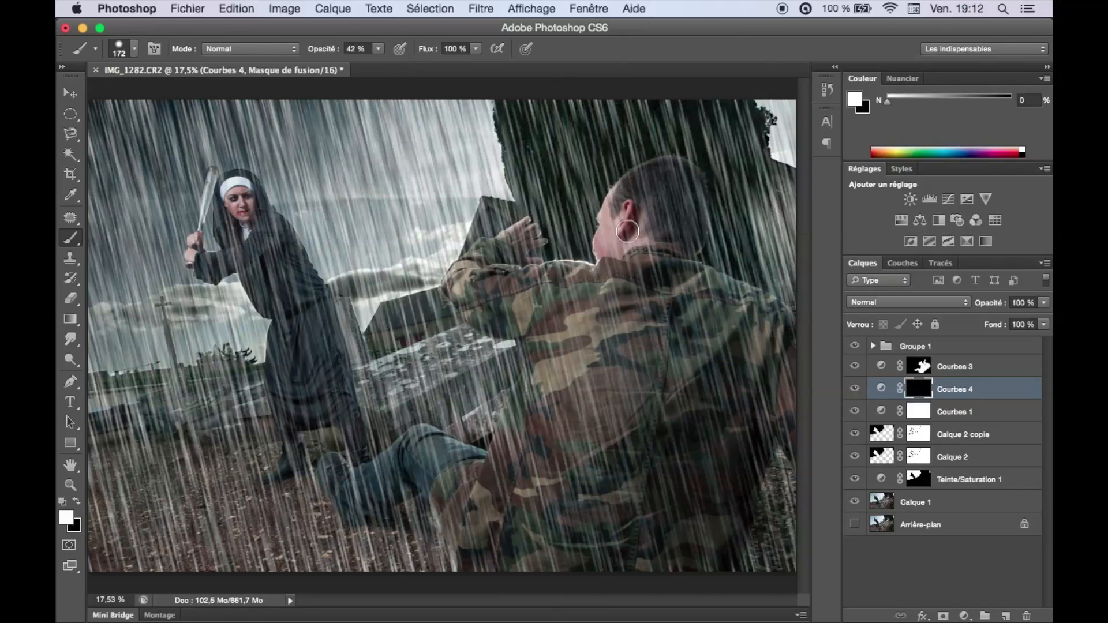
mouse_move(629, 232)
left_mouse_down()
mouse_move(609, 247)
mouse_move(610, 207)
mouse_move(678, 186)
mouse_move(684, 196)
mouse_move(688, 179)
left_mouse_up()
left_click_drag(323, 56, 407, 56)
mouse_move(694, 205)
left_mouse_down()
mouse_move(658, 175)
mouse_move(652, 263)
left_mouse_up()
left_click_drag(696, 346, 731, 502)
left_click_drag(239, 196, 312, 445)
scroll(184, 179, "up", 8)
left_click_drag(324, 323, 269, 371)
Compare the image with and without Courbes 4, duplicate that adjustment layer and check the copy's effect.
key("super+0")
left_click(855, 389)
left_click(855, 389)
key("super+j")
left_click(855, 389)
left_click(855, 389)
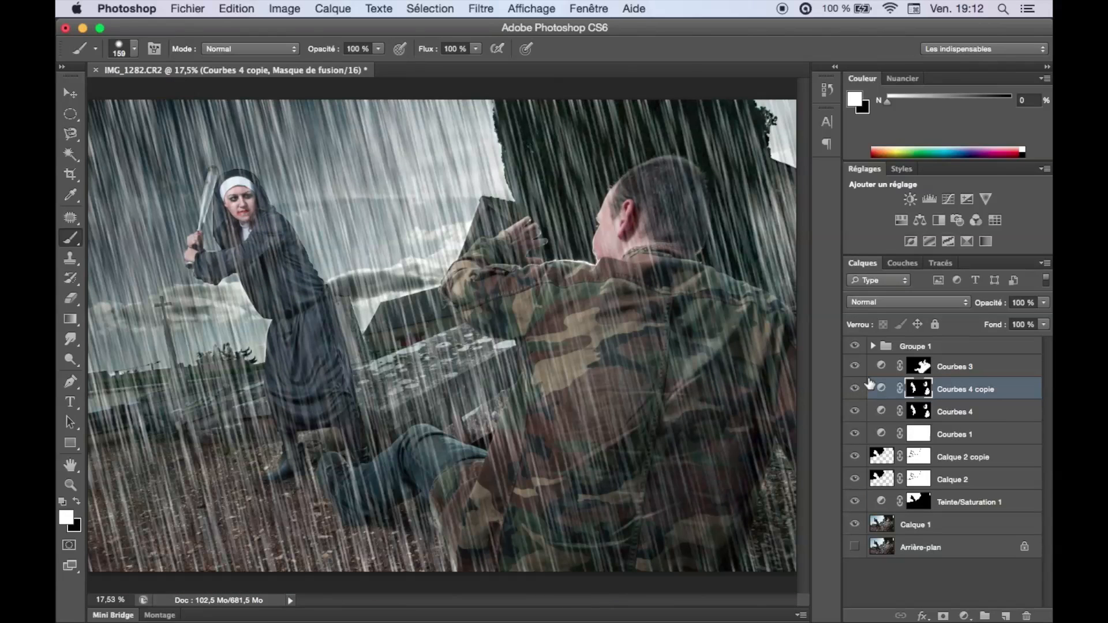
Add a new empty layer above Groupe 1 and choose the 504 px splash-shaped brush tip.
left_click(959, 346)
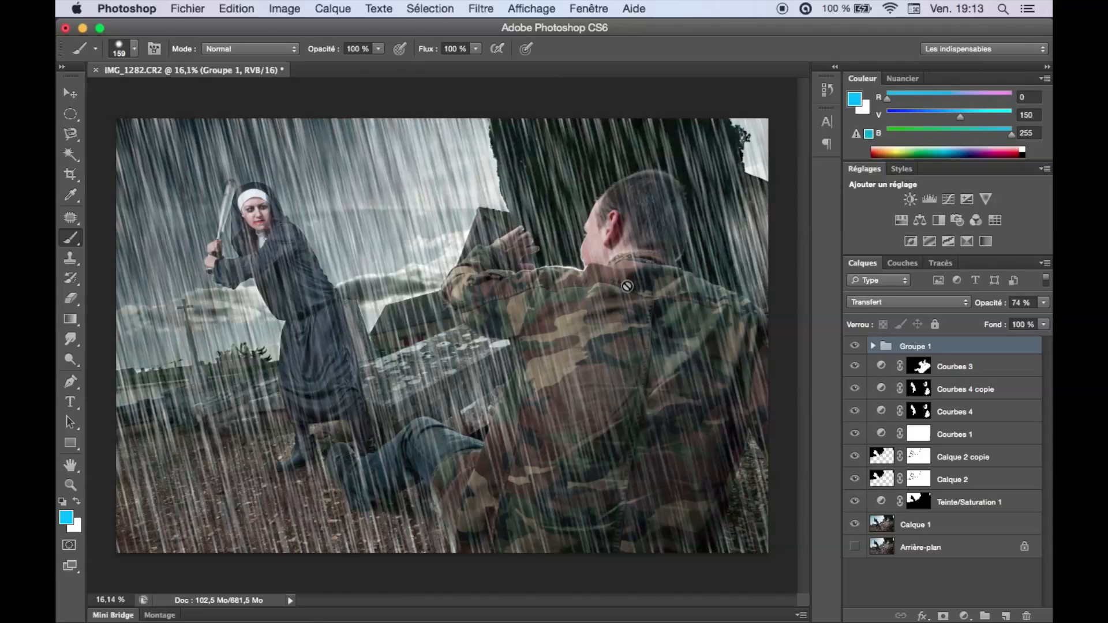
left_click(1006, 616)
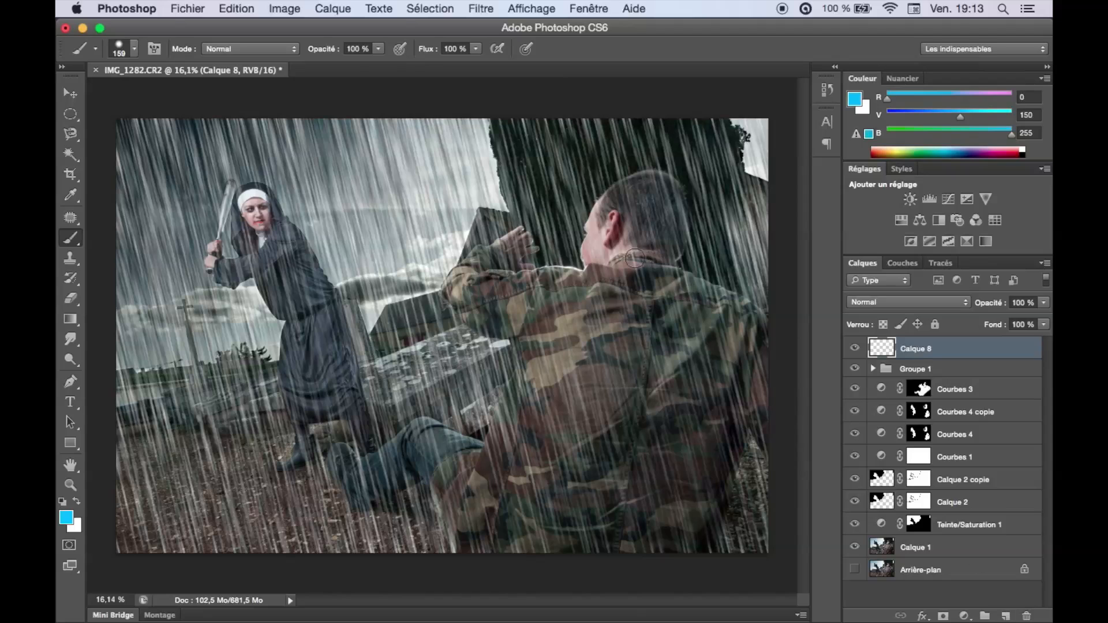
key("F5")
scroll(601, 215, "down", 5)
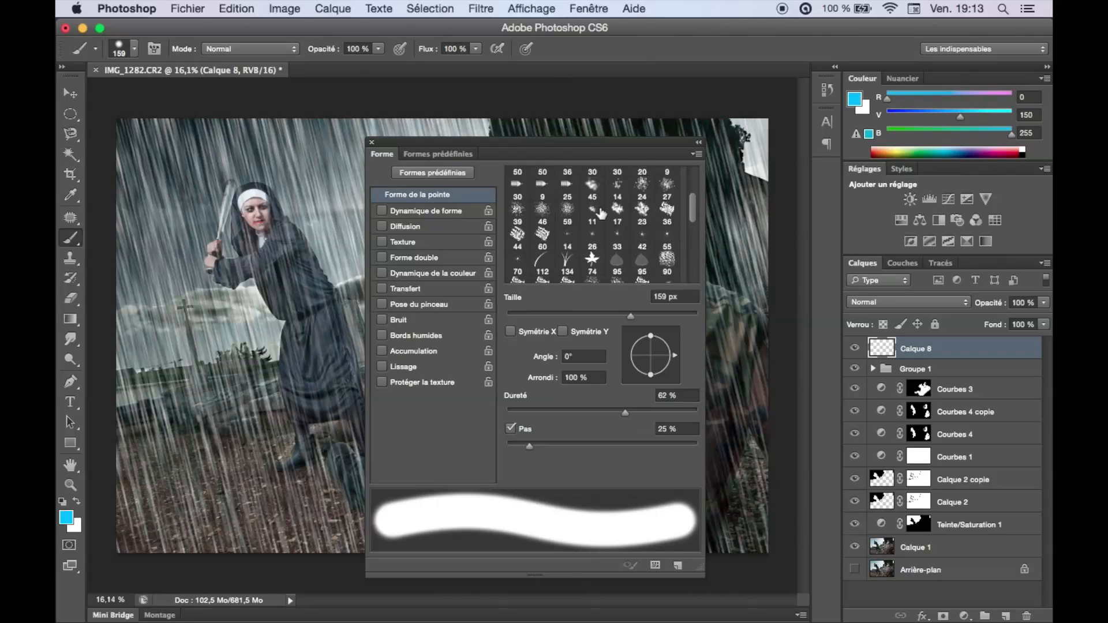
scroll(602, 215, "down", 2)
left_click(542, 215)
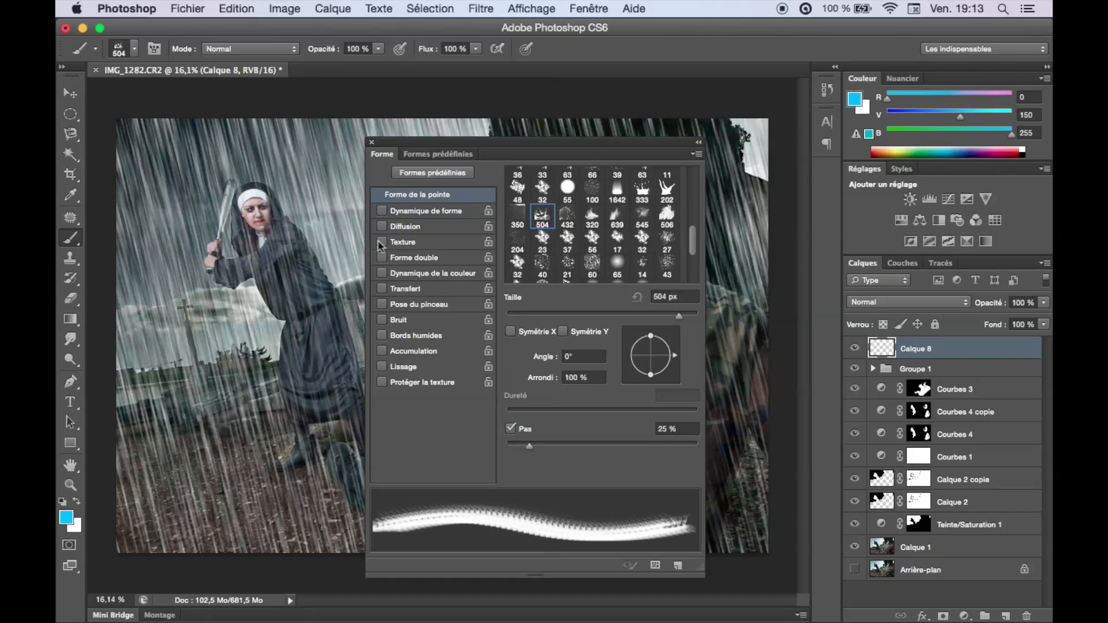
left_click(222, 302)
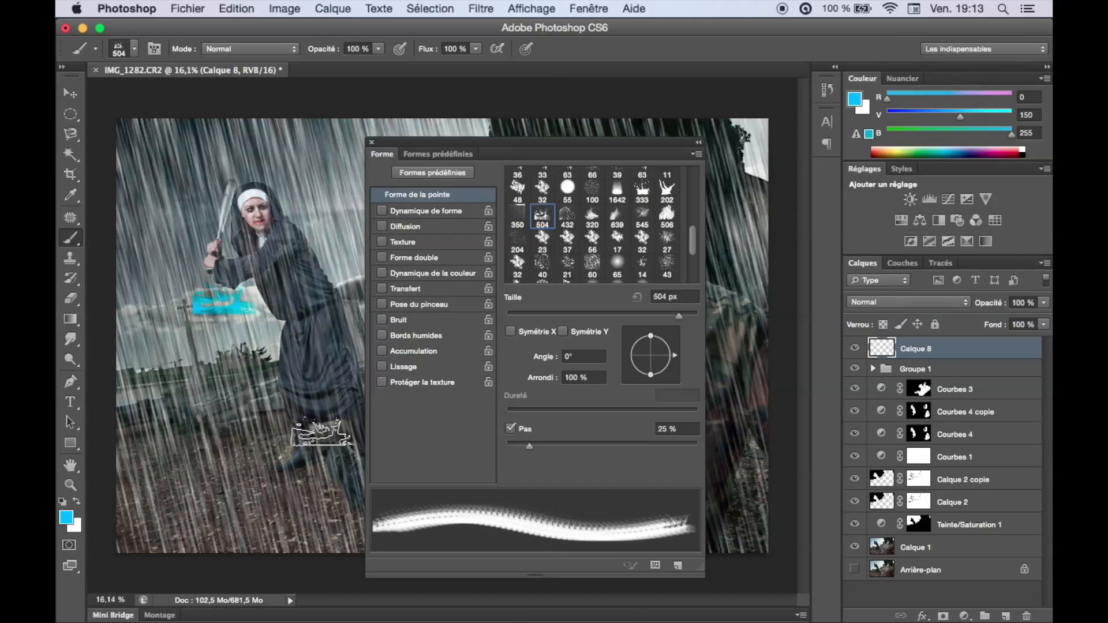
left_click(278, 161)
left_click(223, 230)
left_click(283, 316)
mouse_move(194, 352)
left_mouse_down()
mouse_move(302, 286)
mouse_move(260, 167)
mouse_move(237, 174)
left_mouse_up()
key("alt+super+z")
key("alt+super+z")
key("alt+super+z")
key("alt+super+z")
key("alt+super+z")
Paint small white rain splashes on Calque 8 along the nun's veil and shoulders, rotating the canvas to follow the contours.
left_click(372, 142)
key("x")
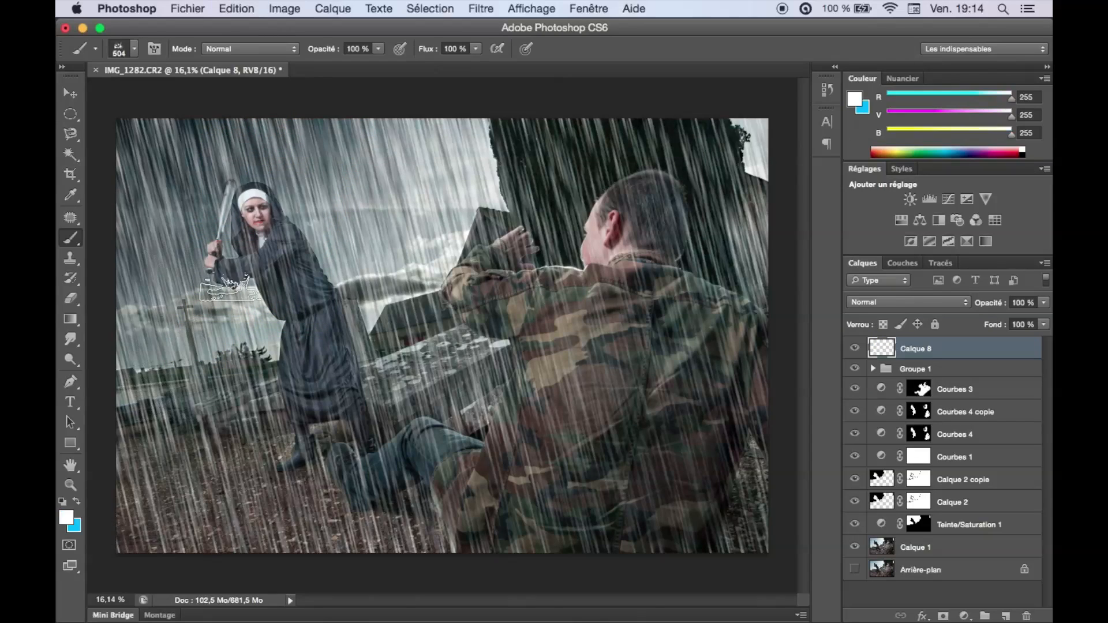
left_click_drag(235, 182, 311, 166)
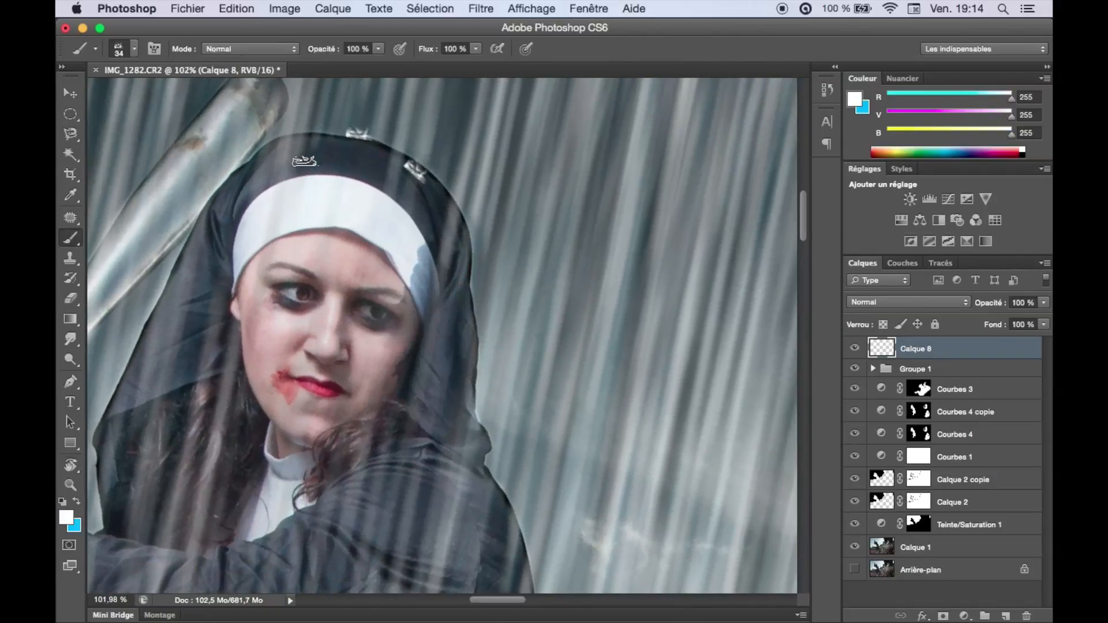
left_click(304, 161)
key("r")
mouse_move(304, 161)
left_mouse_down()
mouse_move(324, 144)
mouse_move(225, 292)
left_mouse_up()
key("r")
left_click(542, 391)
left_click_drag(542, 390, 489, 248)
left_click_drag(431, 270, 488, 290)
left_click(382, 319)
Add more small white splashes on Calque 8 along the nun's arms and hands and on the man's head, shoulders and legs.
key("r")
mouse_move(470, 393)
left_mouse_down()
mouse_move(482, 358)
mouse_move(508, 347)
left_mouse_up()
key("r")
left_click_drag(467, 395, 447, 400)
left_click(469, 398)
left_click_drag(339, 424, 395, 391)
key("r")
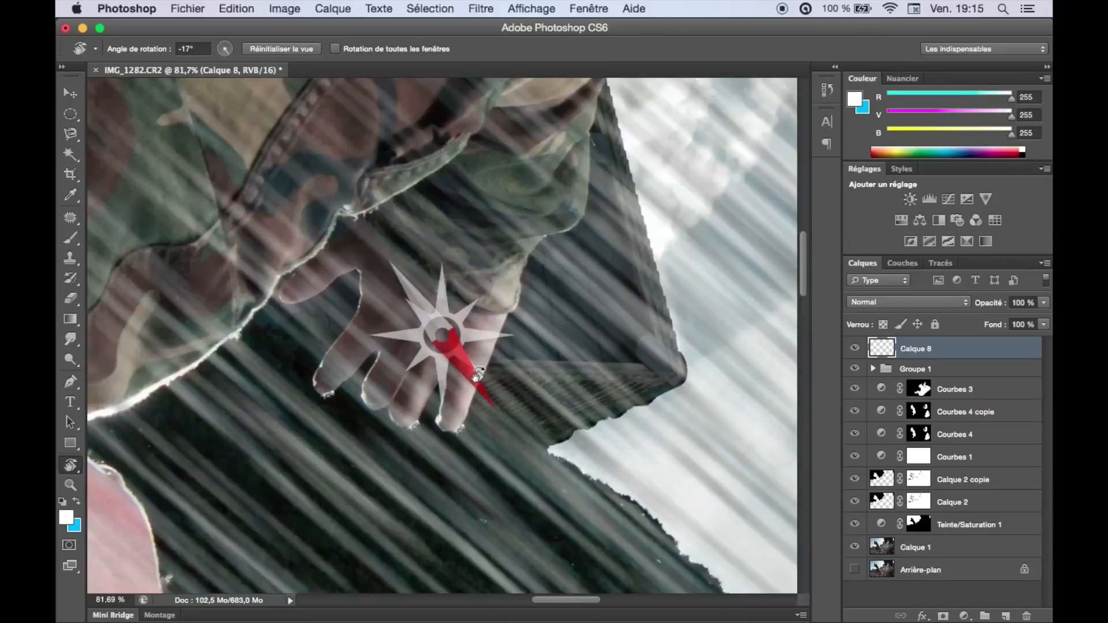
left_click_drag(495, 395, 615, 260)
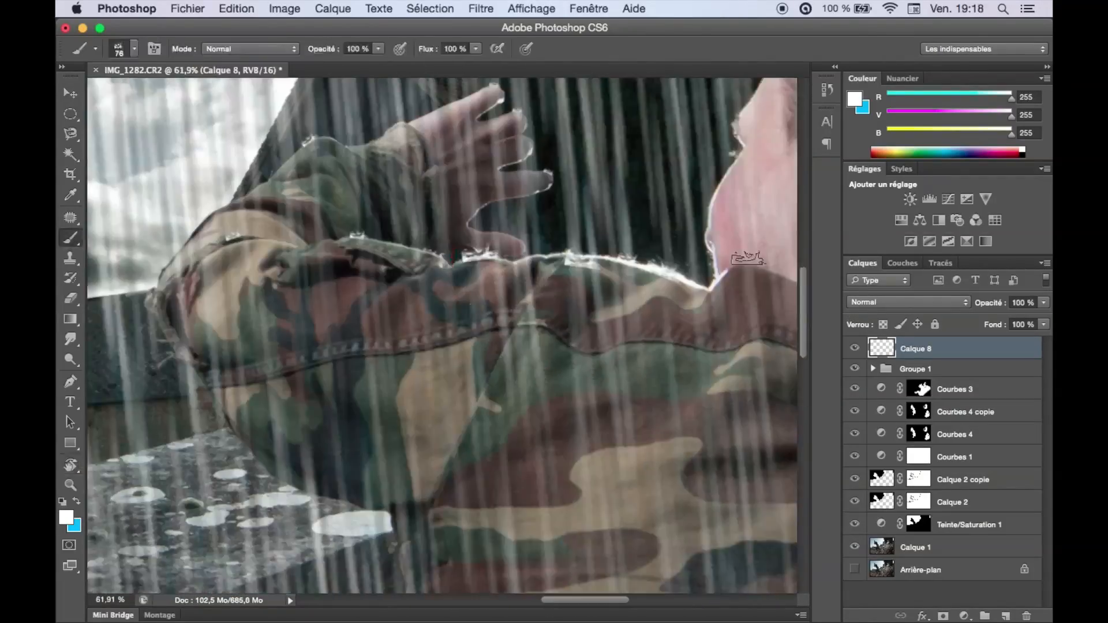
Cover the ground and the stone slab with small white rain splashes on the separate layers Calque 9 and Calque 10.
left_click_drag(612, 173, 576, 107)
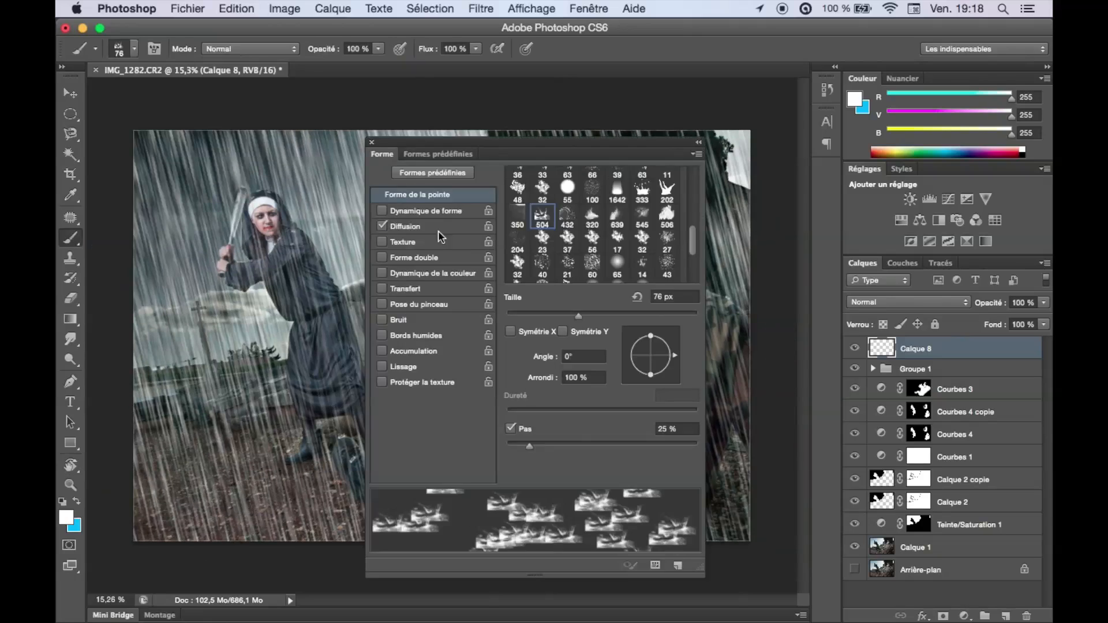
left_click(427, 211)
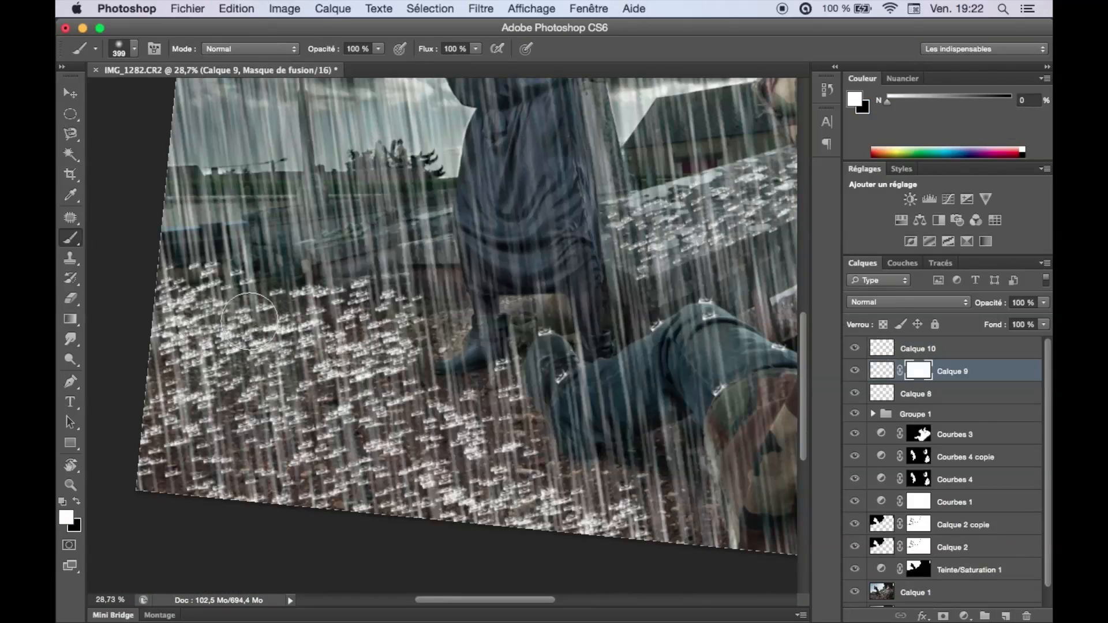
key("x")
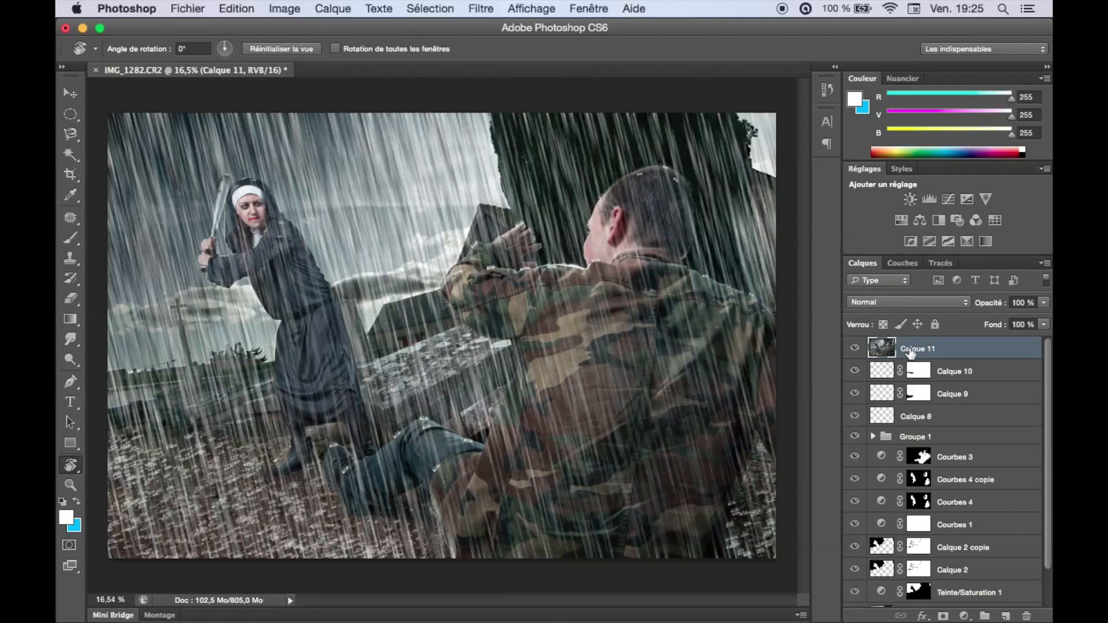
Apply the Passe-haut filter to the merged layer Calque 11 with a radius of 3,8 pixels.
left_click(491, 7)
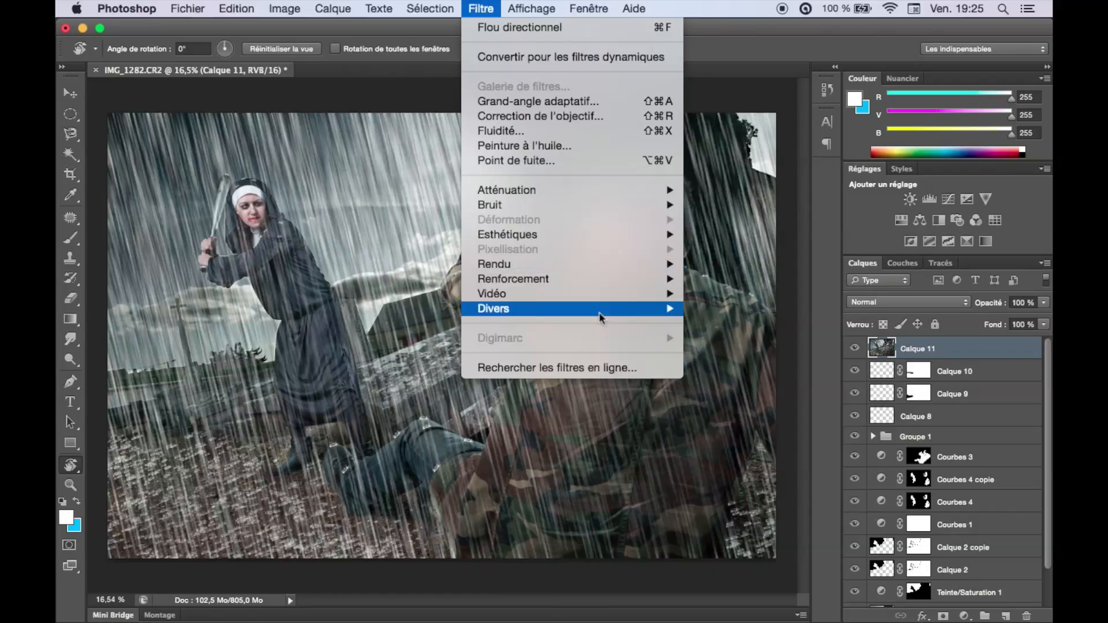
mouse_move(614, 315)
left_click(718, 353)
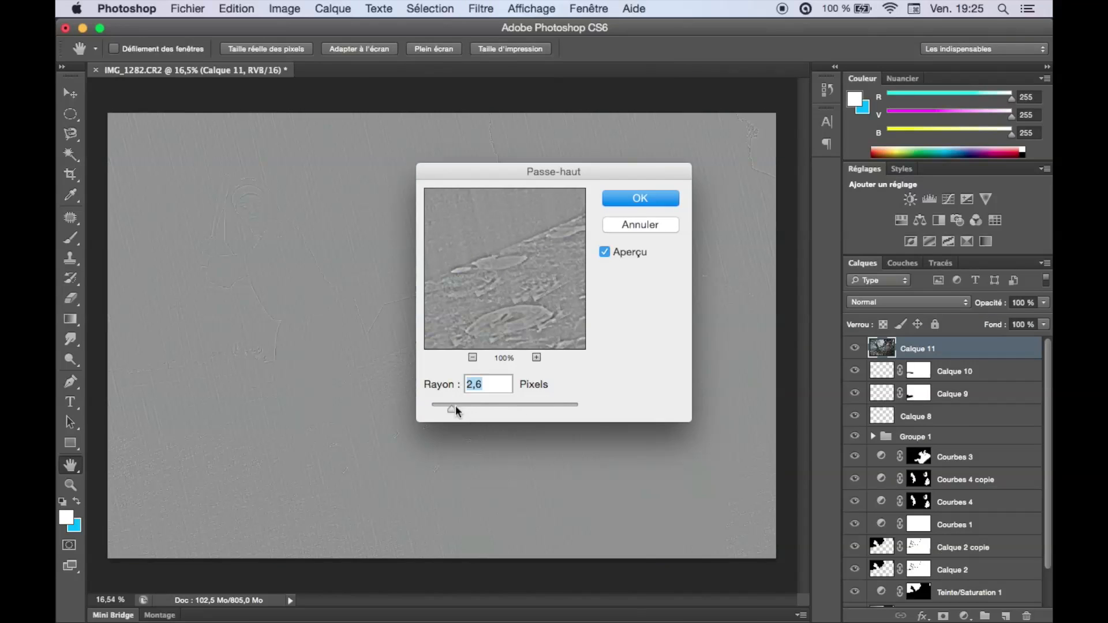
left_click_drag(456, 410, 463, 409)
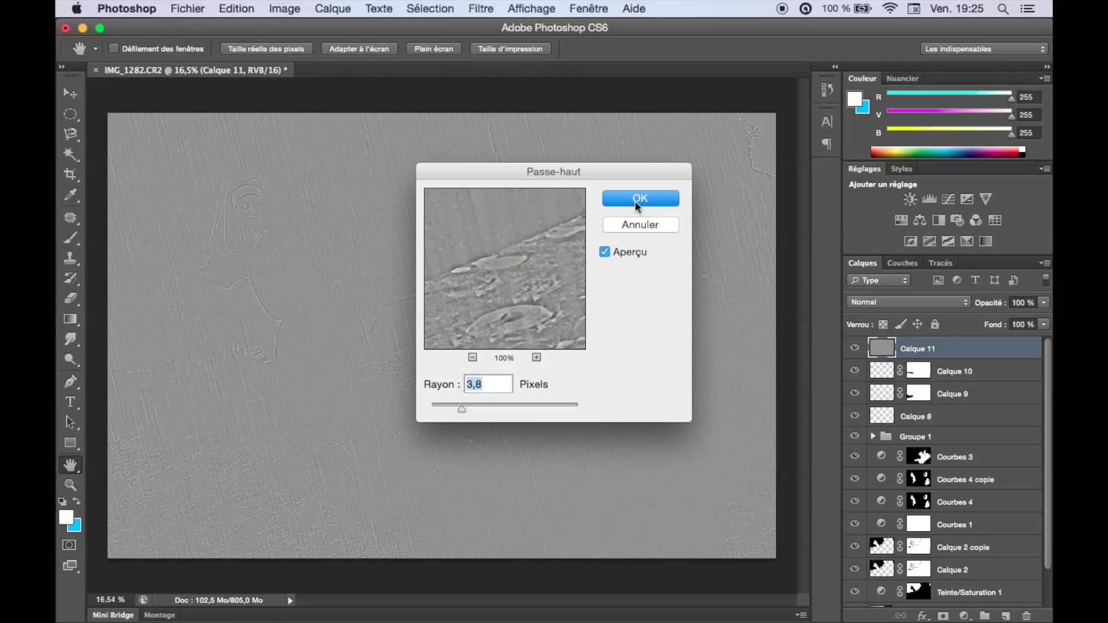
left_click(635, 201)
Set Calque 11's blend mode to Lumière crue and its opacity to 62 %.
key("r")
left_click(908, 302)
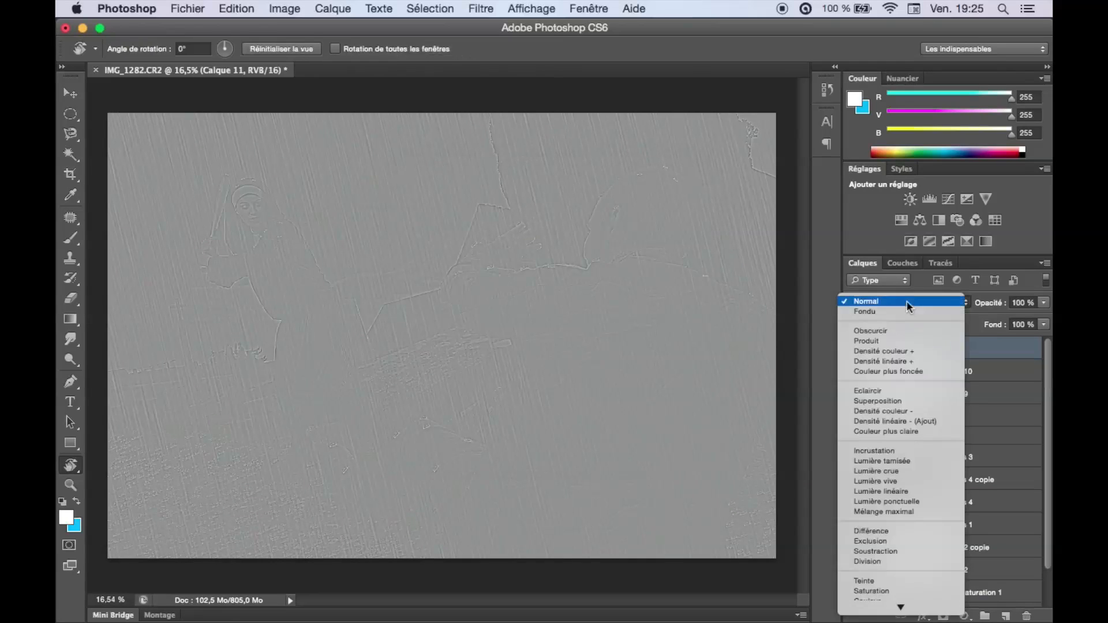
left_click(913, 470)
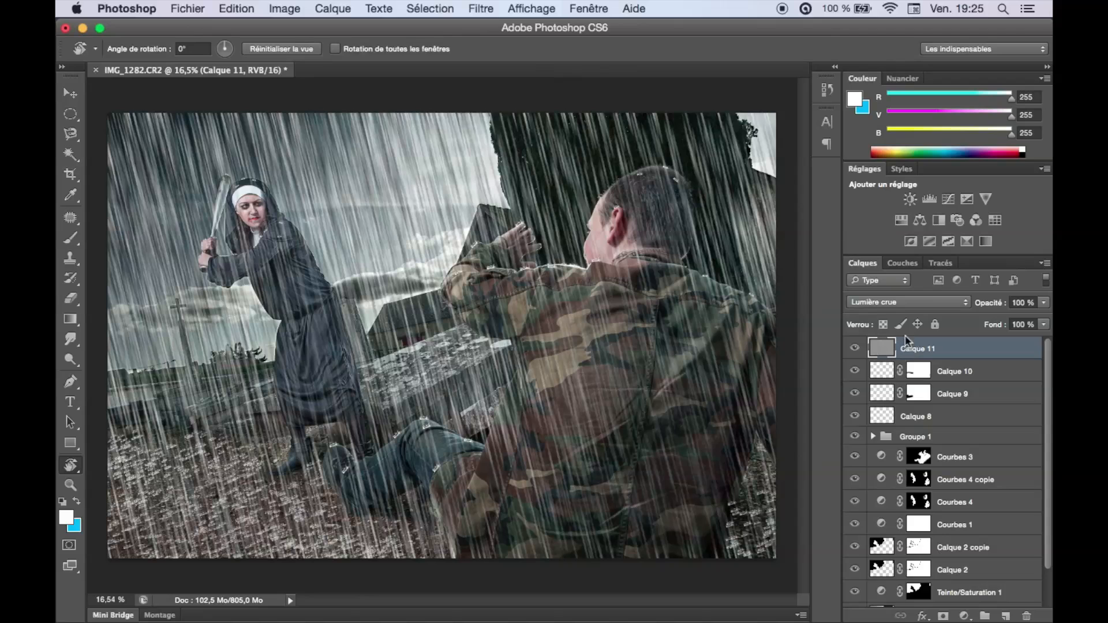
mouse_move(989, 310)
left_mouse_down()
mouse_move(904, 315)
mouse_move(992, 308)
left_mouse_up()
Duplicate Calque 11, give the copy an inverted black layer mask and set its opacity to 100 %.
key("super+j")
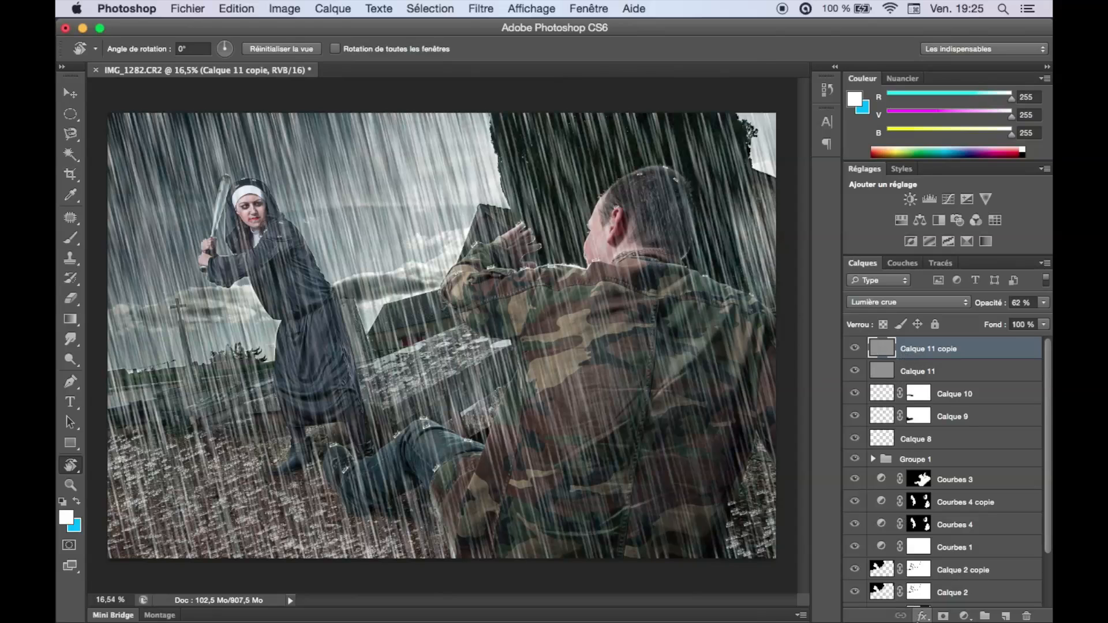
left_click(943, 616)
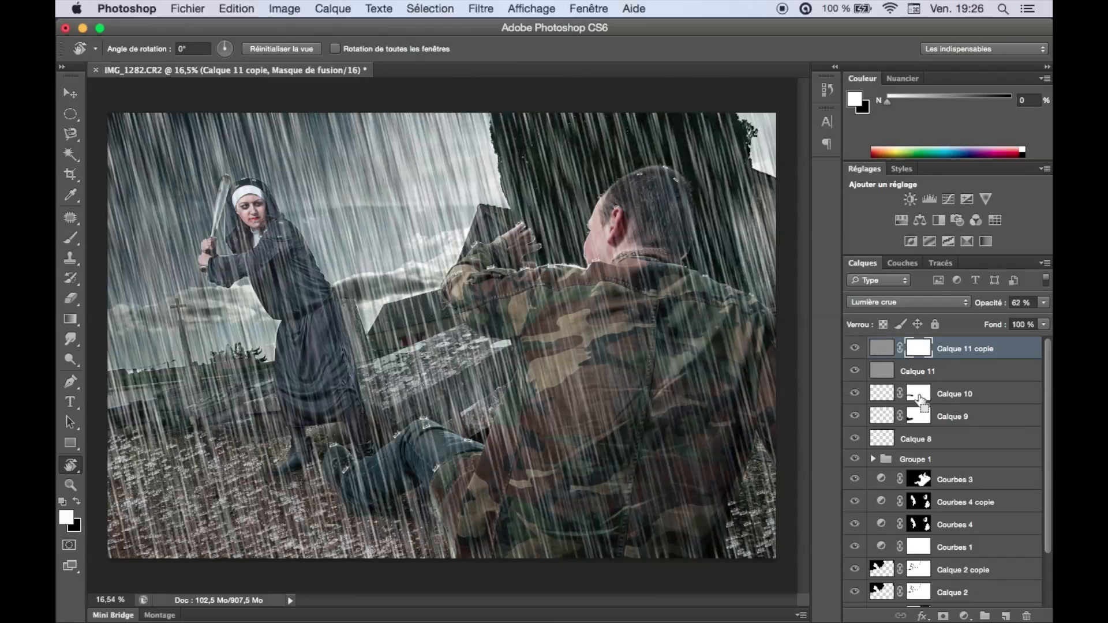
key("super+i")
key("0")
Paint in white on the Calque 11 copie mask over the man's head, arm, jacket and legs to sharpen him.
key("b")
left_click(656, 199)
mouse_move(653, 203)
left_mouse_down()
mouse_move(688, 215)
mouse_move(629, 207)
mouse_move(686, 209)
left_mouse_up()
left_click_drag(664, 208, 551, 276)
mouse_move(527, 199)
left_mouse_down()
mouse_move(427, 285)
mouse_move(502, 191)
left_mouse_up()
left_click_drag(417, 360, 442, 360)
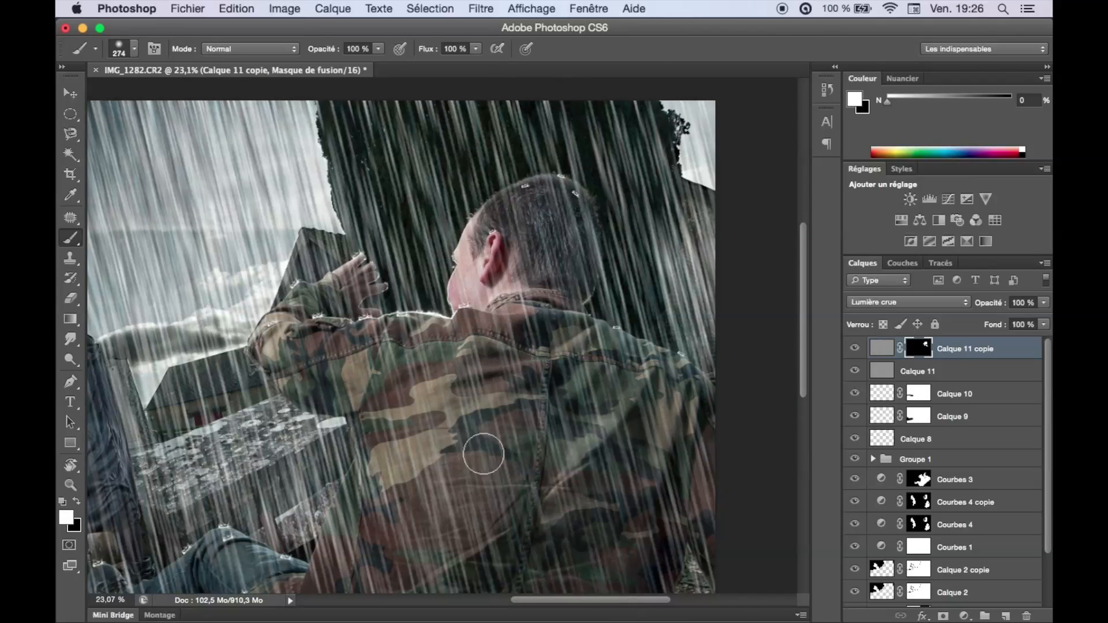
mouse_move(364, 384)
left_mouse_down()
mouse_move(306, 369)
mouse_move(344, 297)
left_mouse_up()
mouse_move(592, 543)
left_mouse_down()
mouse_move(652, 339)
mouse_move(674, 382)
mouse_move(448, 380)
mouse_move(219, 423)
left_mouse_up()
scroll(448, 380, "up", 5)
left_click_drag(265, 478, 251, 478)
scroll(251, 478, "down", 8)
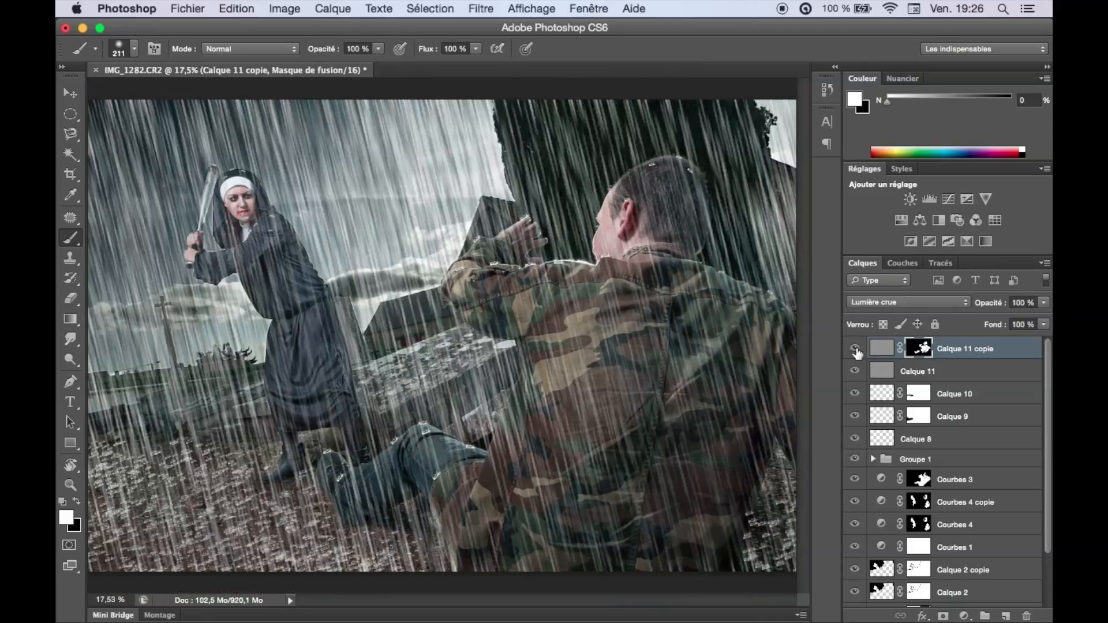
Reduce the opacity of Calque 11 copie and display the whole image in full-screen mode.
left_click_drag(979, 310, 967, 306)
key("f")
key("f")
key("super+0")
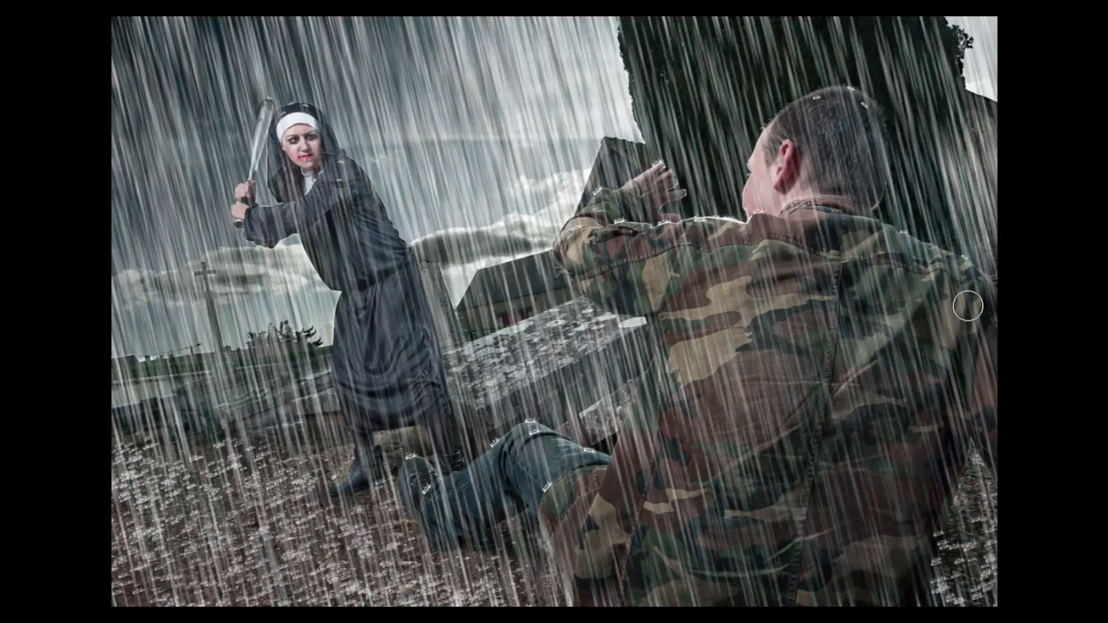